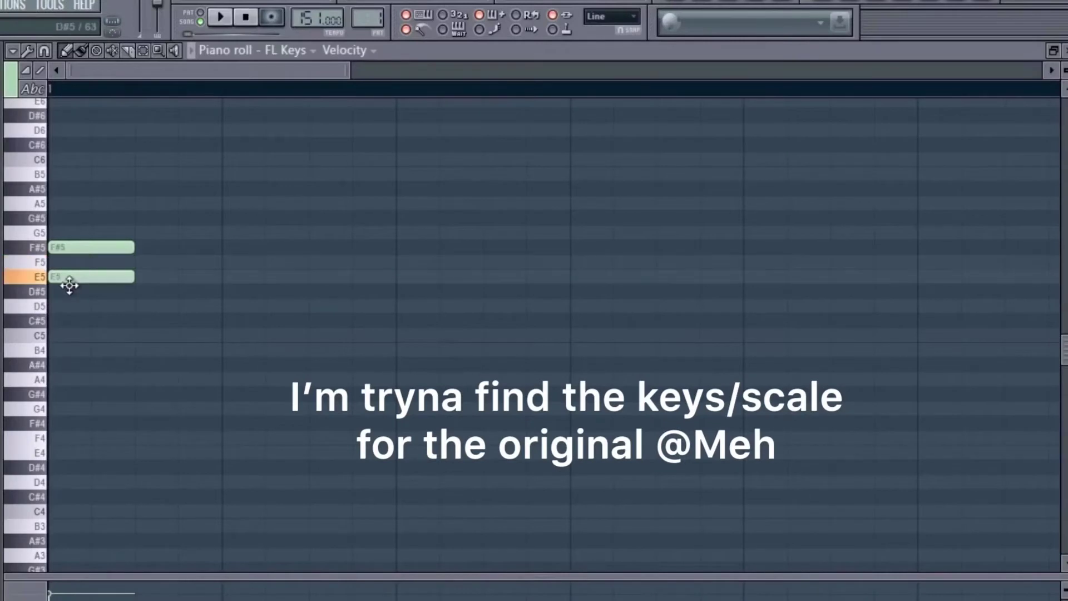
Add B4, D5, E5, A5 and a shorter G5 note around the F#5 note at the start of the FL Keys piano roll
drag(69, 285, 67, 294)
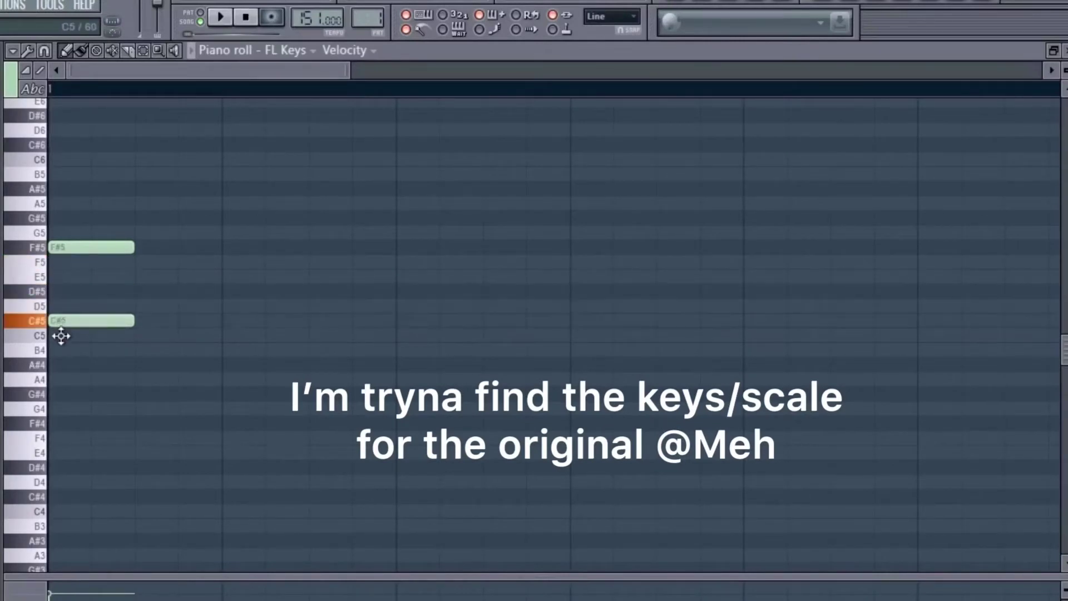
drag(66, 336, 65, 277)
click(65, 203)
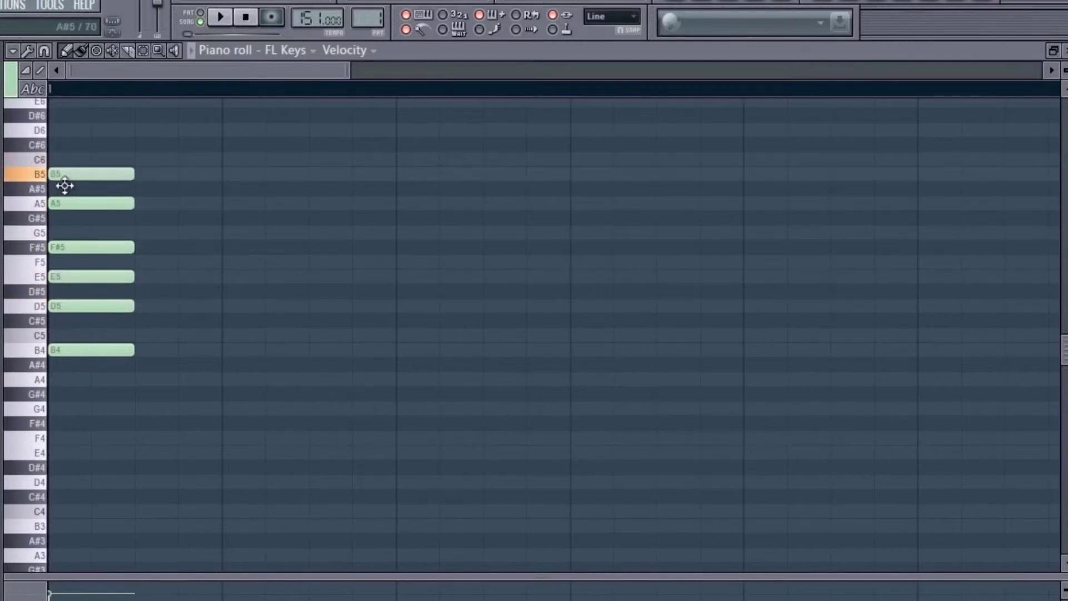
drag(65, 185, 51, 233)
drag(133, 232, 91, 233)
Lengthen the B4, D5, E5, F#5 and A5 notes to one full bar, leaving G5 shorter
drag(162, 167, 123, 436)
drag(133, 203, 225, 216)
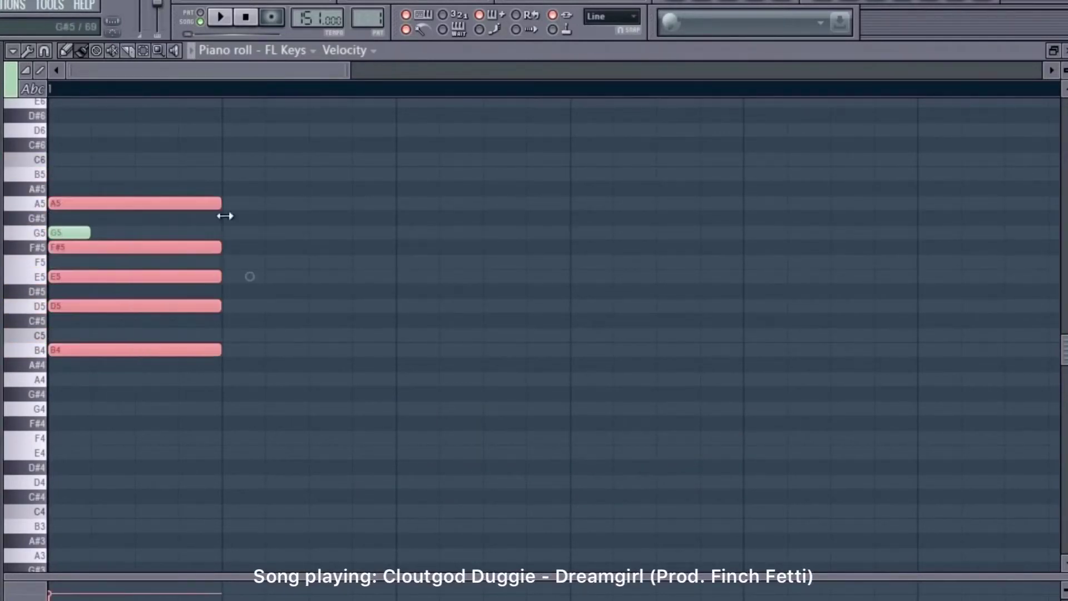
click(266, 236)
key(ctrl+a)
scroll(157, 67, down, 2)
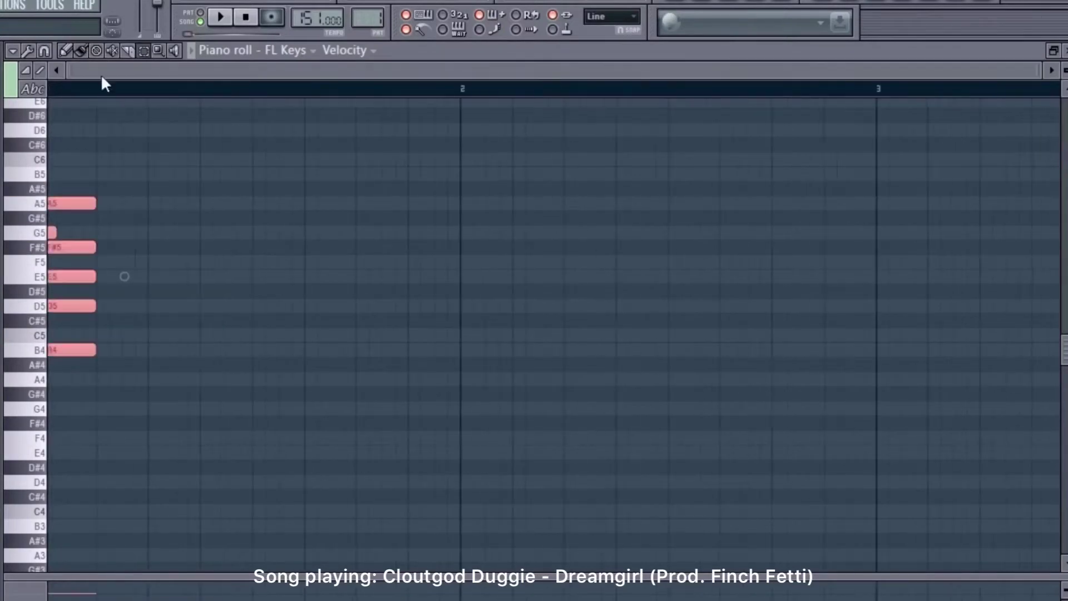
drag(95, 276, 470, 274)
scroll(604, 90, down, 2)
scroll(105, 222, down, 2)
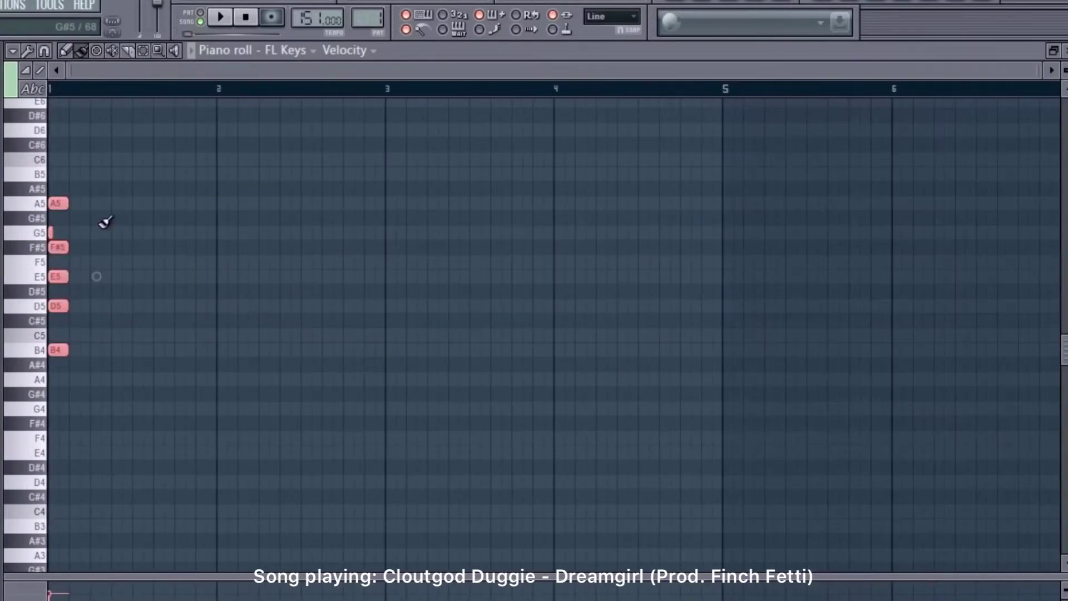
Duplicate the one-bar group of notes until it fills four bars
scroll(143, 208, up, 5)
key(ctrl+b)
scroll(577, 91, down, 1)
key(ctrl+b)
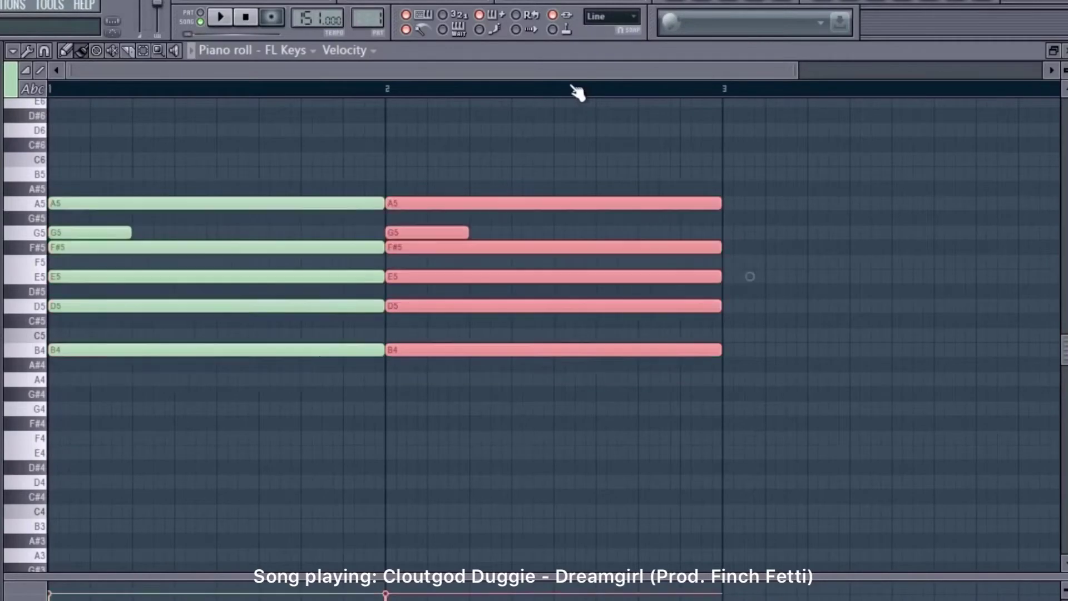
key(ctrl+a)
key(ctrl+b)
Copy the four-bar block of scale notes and paste it into the octaves below
scroll(811, 201, down, 2)
key(ctrl+c)
key(ctrl+v)
key(ctrl+Up)
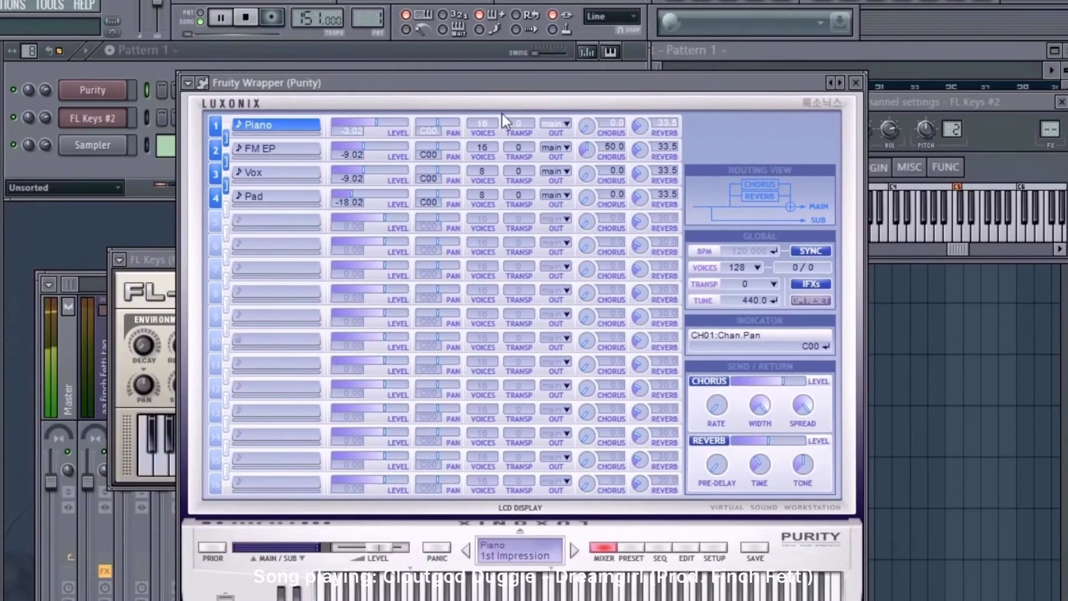
Load the Vintage EP 2 preset from the Piano category in Purity and close the plugin window
click(630, 548)
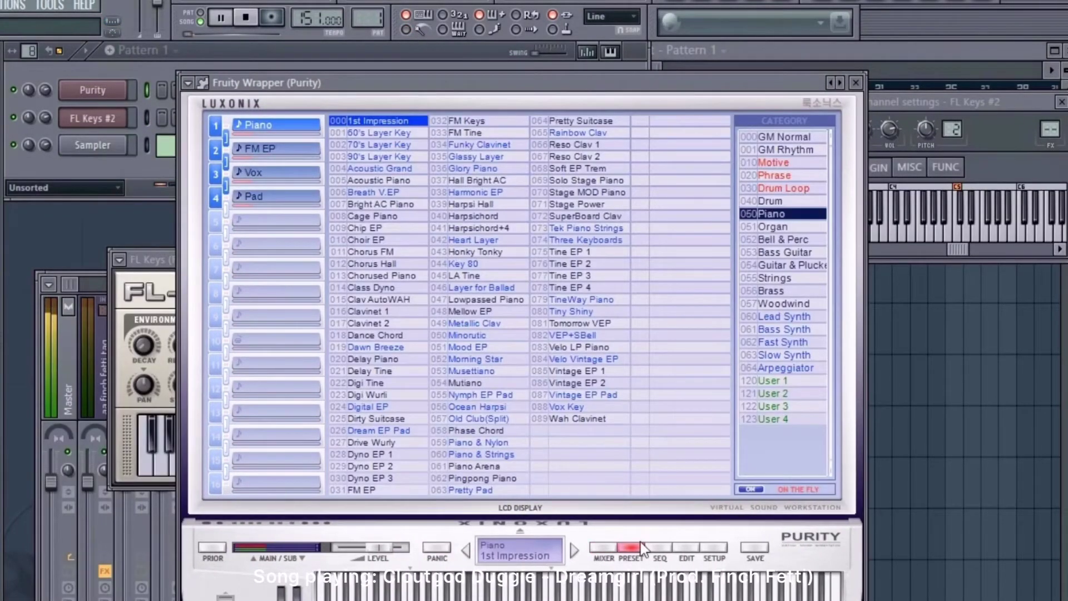
click(596, 382)
click(856, 84)
Open the piano roll for the Purity channel and place a lengthened F#4 note at the start of bar one
right_click(125, 83)
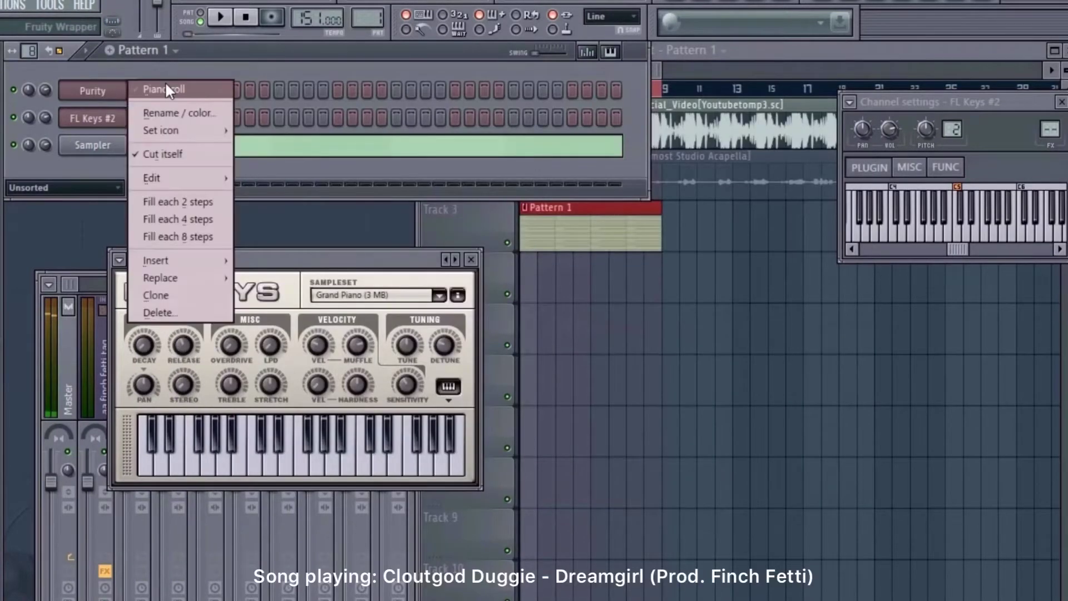
click(165, 84)
click(146, 218)
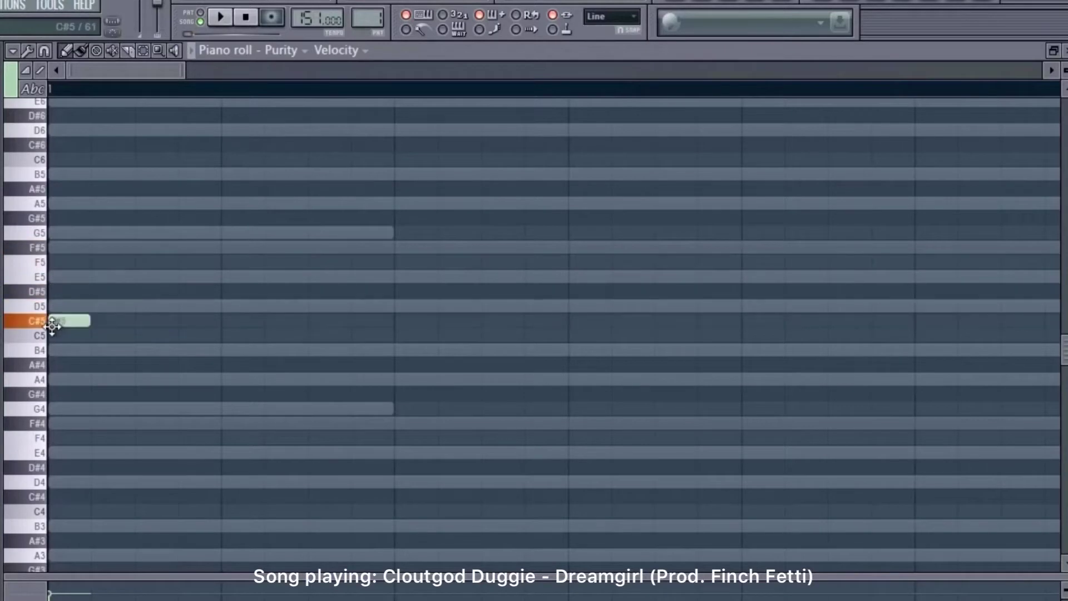
drag(45, 332, 40, 371)
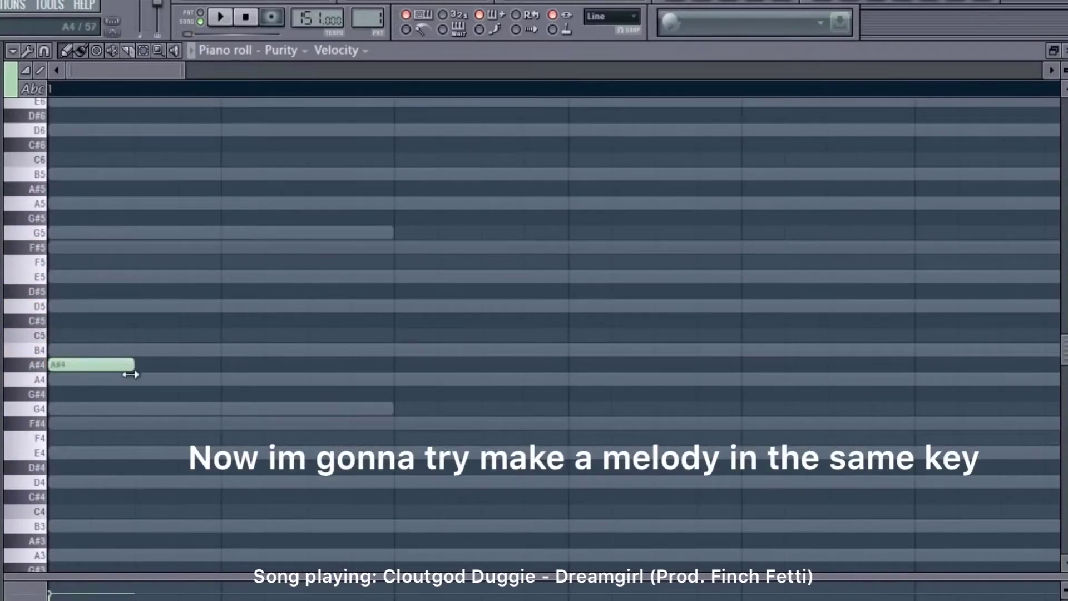
drag(131, 365, 116, 423)
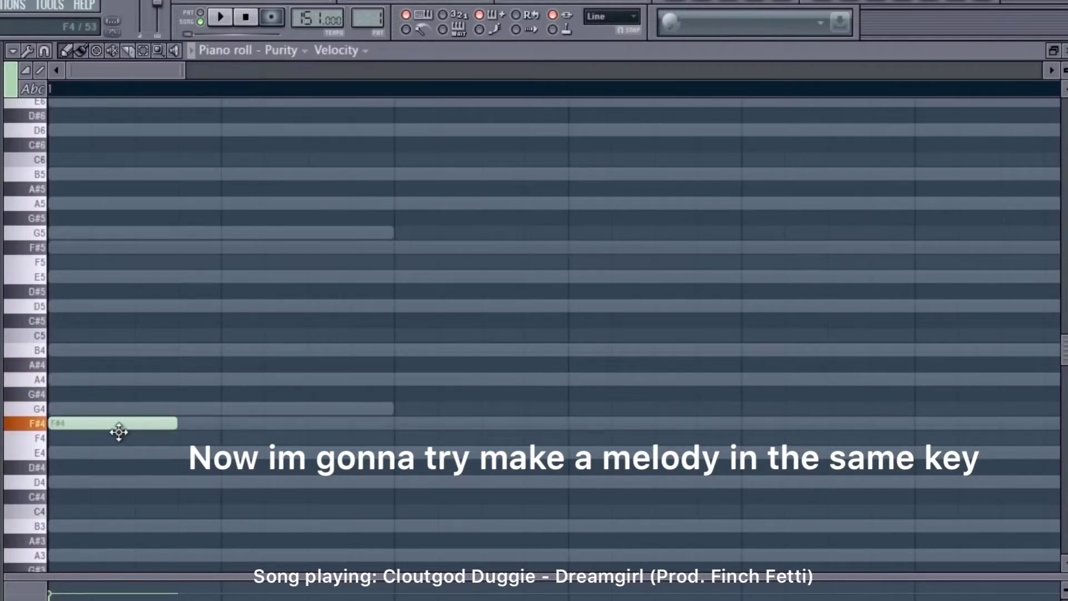
drag(177, 409, 220, 409)
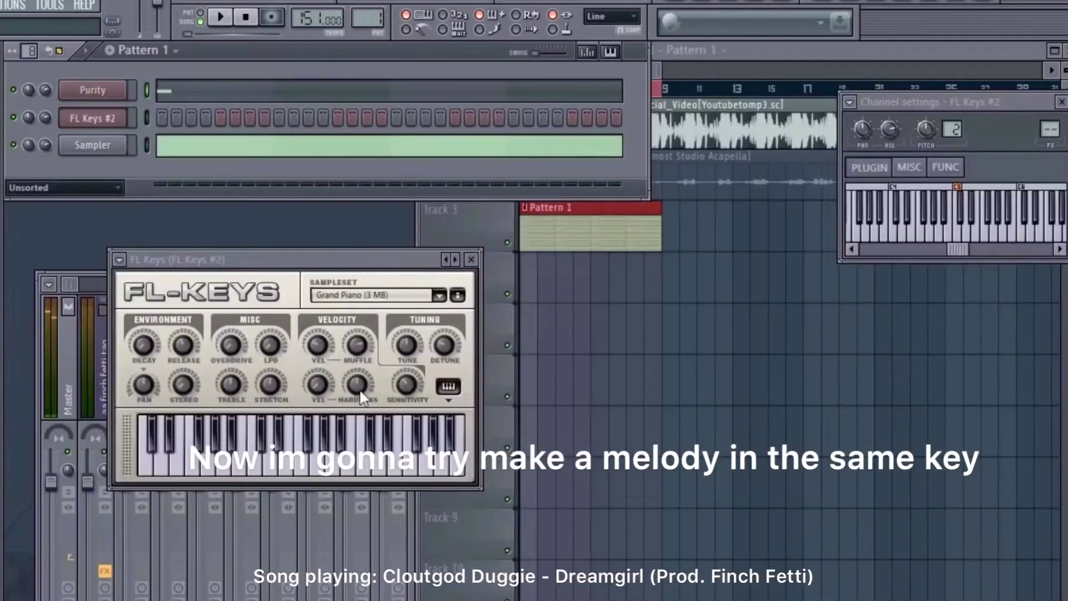
Reopen Purity's piano roll and add B4 and D5 above the F#4 note to form the opening chord
click(519, 191)
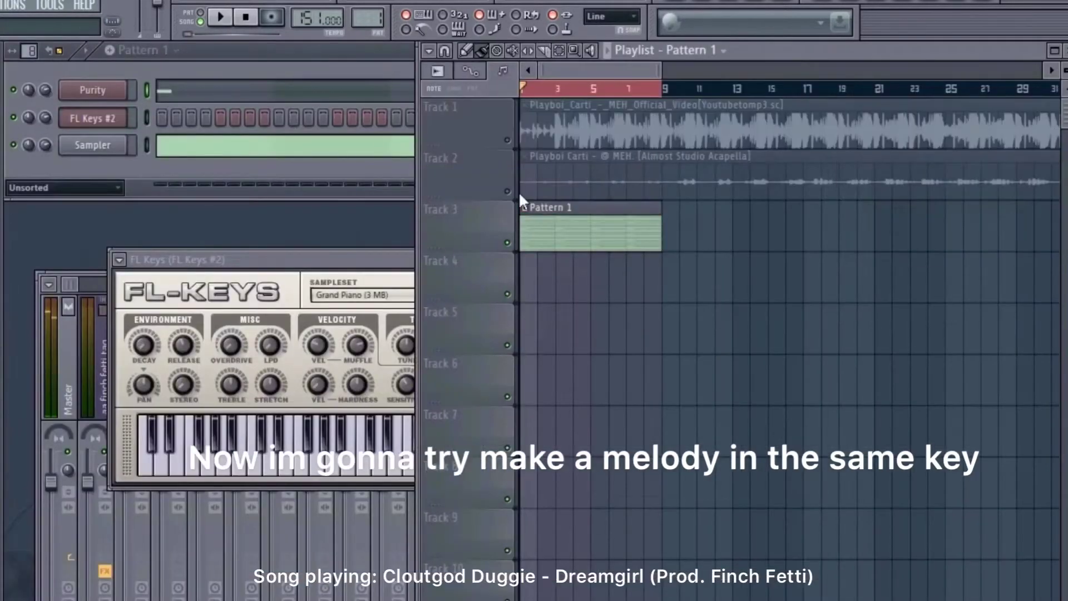
double_click(524, 208)
click(75, 234)
drag(61, 174, 38, 174)
drag(77, 275, 191, 435)
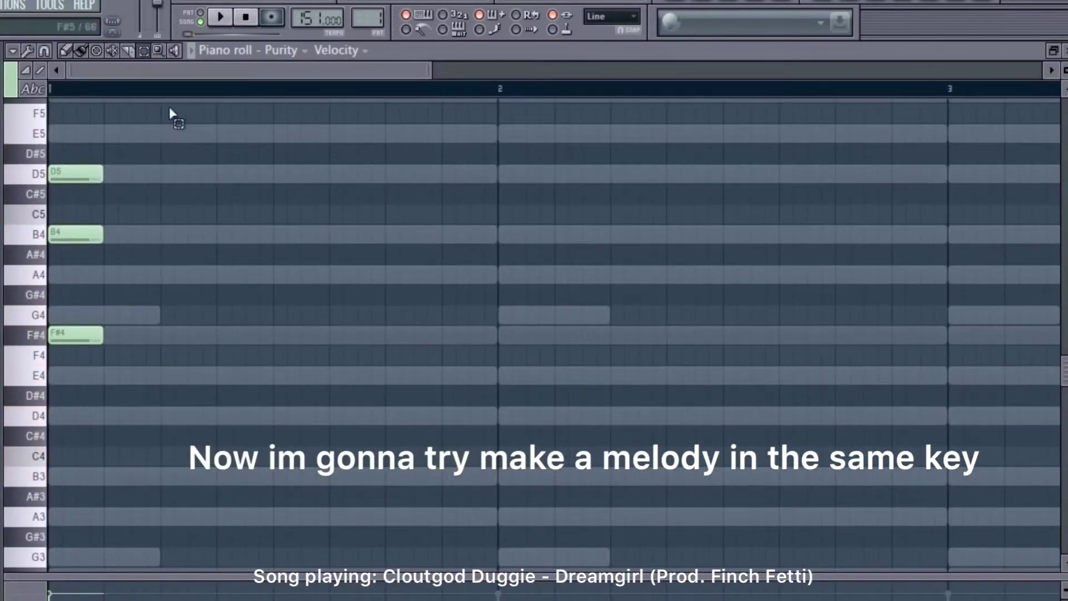
Lengthen the opening chord to three-eighths of a bar and follow it with a duplicate chord moved to A4, F#4 and D4
key(ctrl+a)
drag(103, 174, 208, 184)
key(ctrl+b)
key(space)
drag(310, 174, 321, 286)
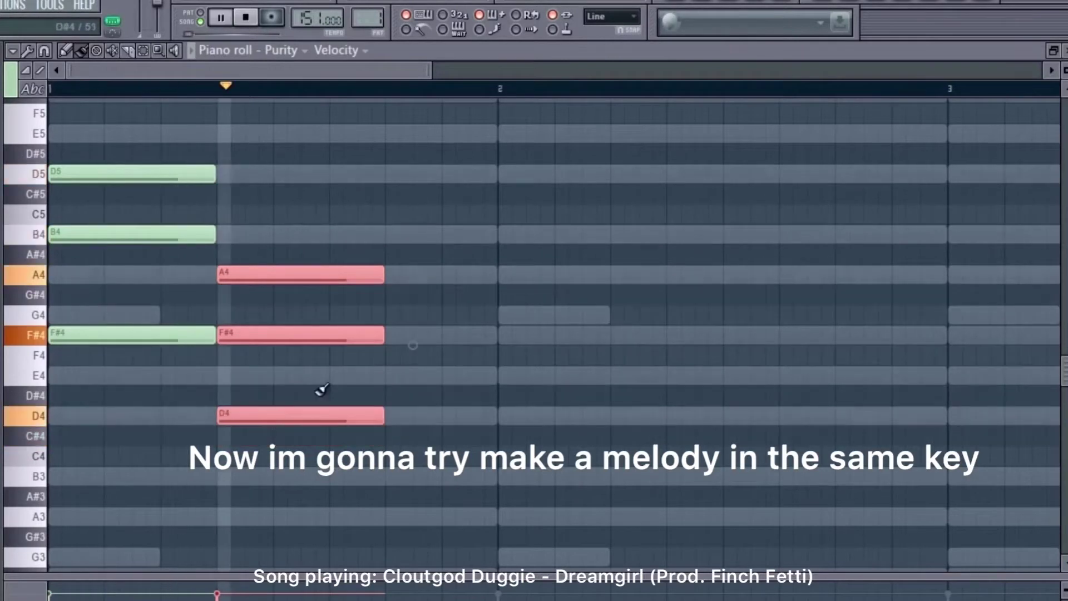
key(space)
Add A4 to the first chord and E4 to the second chord, and play back the result
mouse_move(76, 340)
mouse_down()
mouse_move(76, 402)
mouse_move(75, 336)
mouse_up()
drag(72, 402, 52, 262)
click(258, 383)
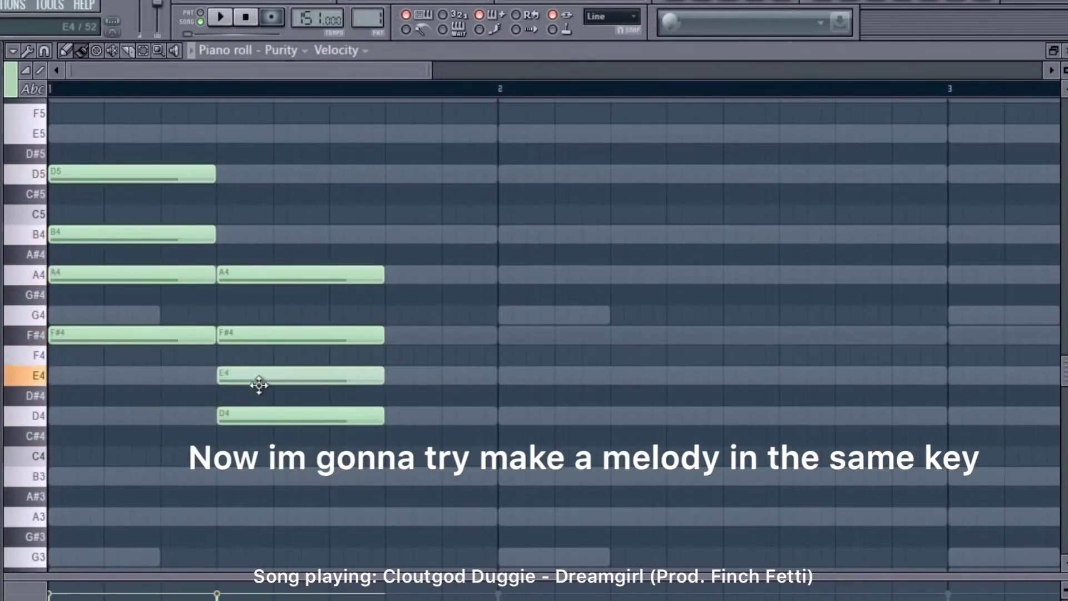
key(space)
Extend the second chord to the end of bar one and duplicate it at the start of bar two
scroll(264, 110, down, 3)
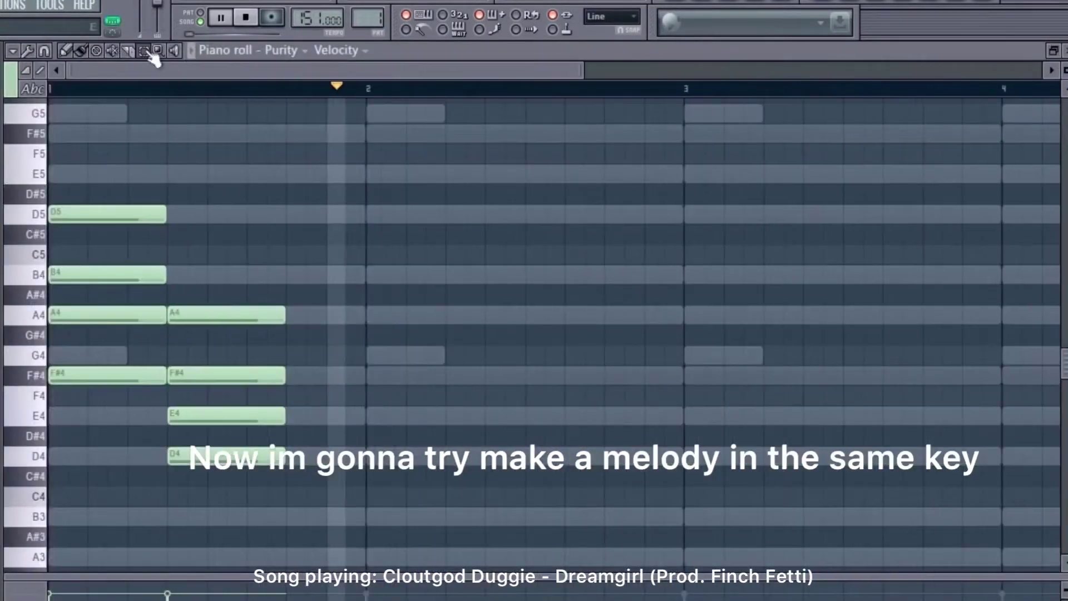
drag(165, 300, 356, 468)
drag(287, 313, 365, 313)
key(ctrl+b)
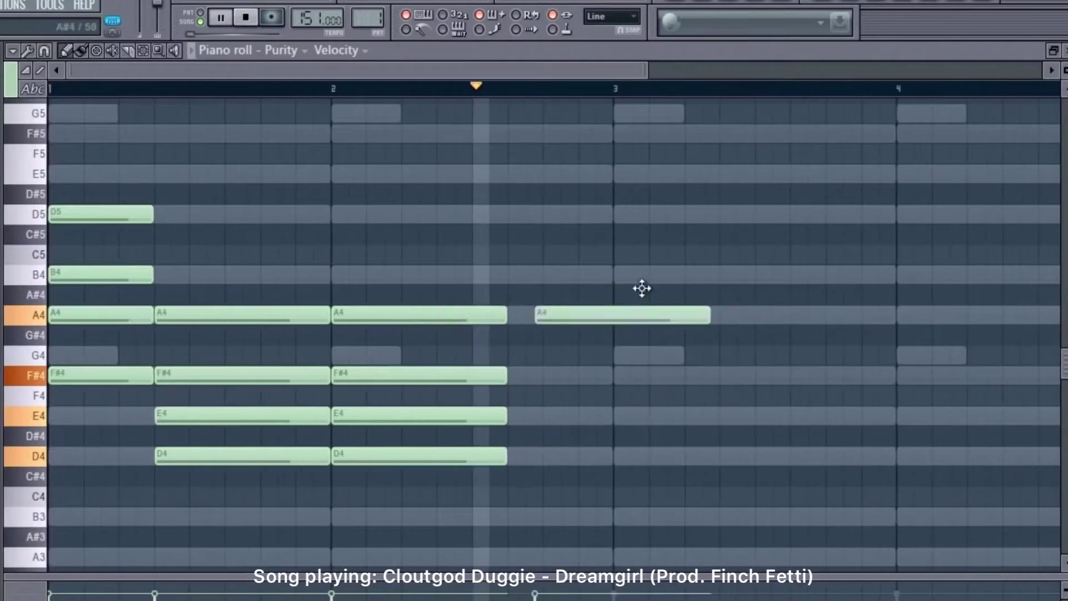
Place short G5 and F#5 notes in succession at the end of bar two
drag(640, 286, 644, 113)
click(637, 144)
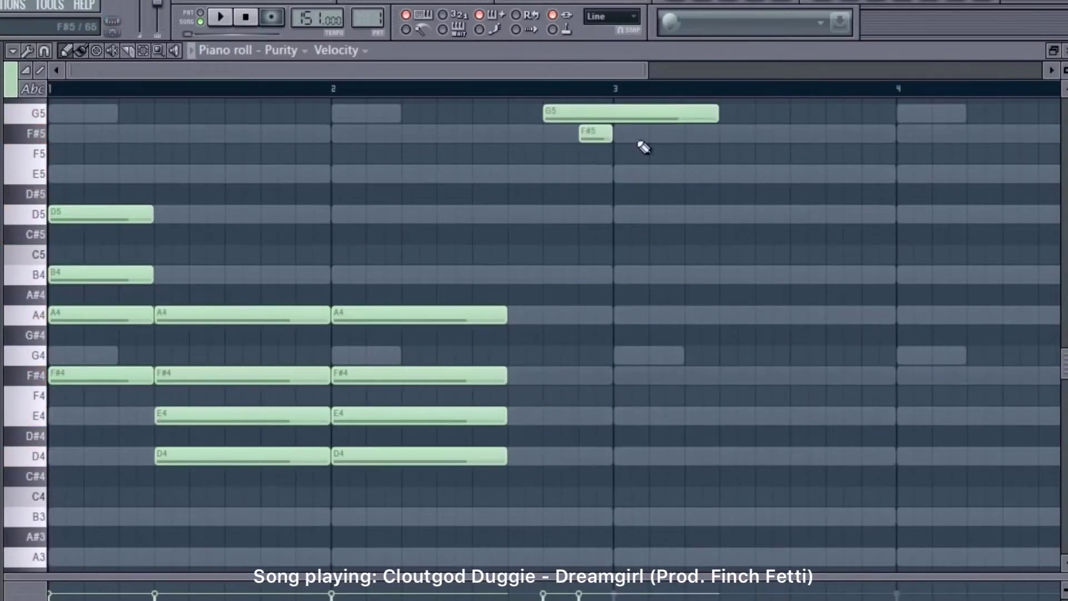
right_click(111, 315)
right_click(112, 274)
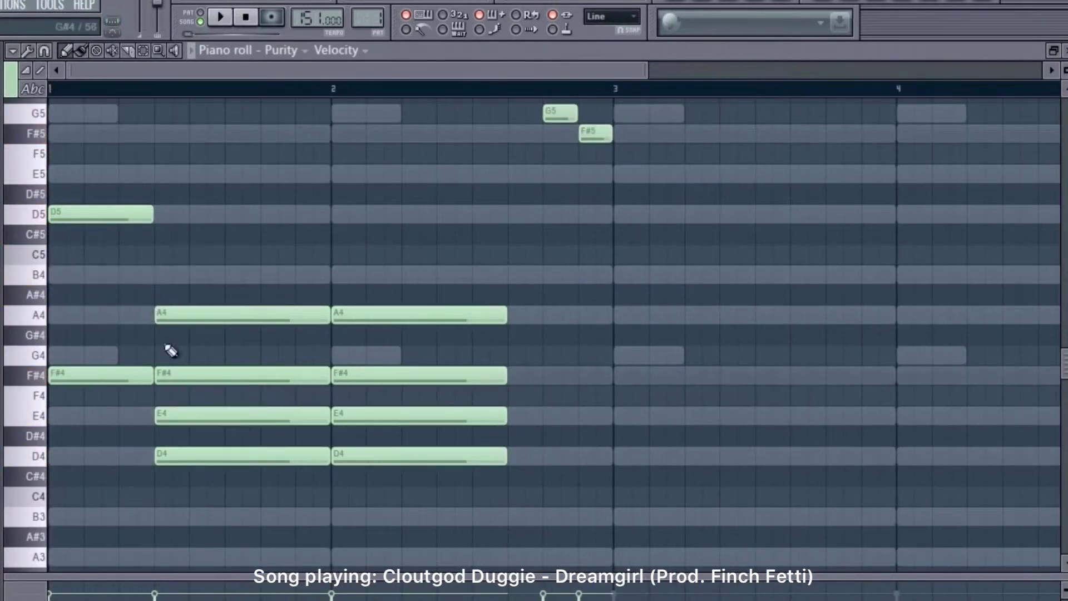
right_click(196, 458)
key(space)
key(ctrl+z)
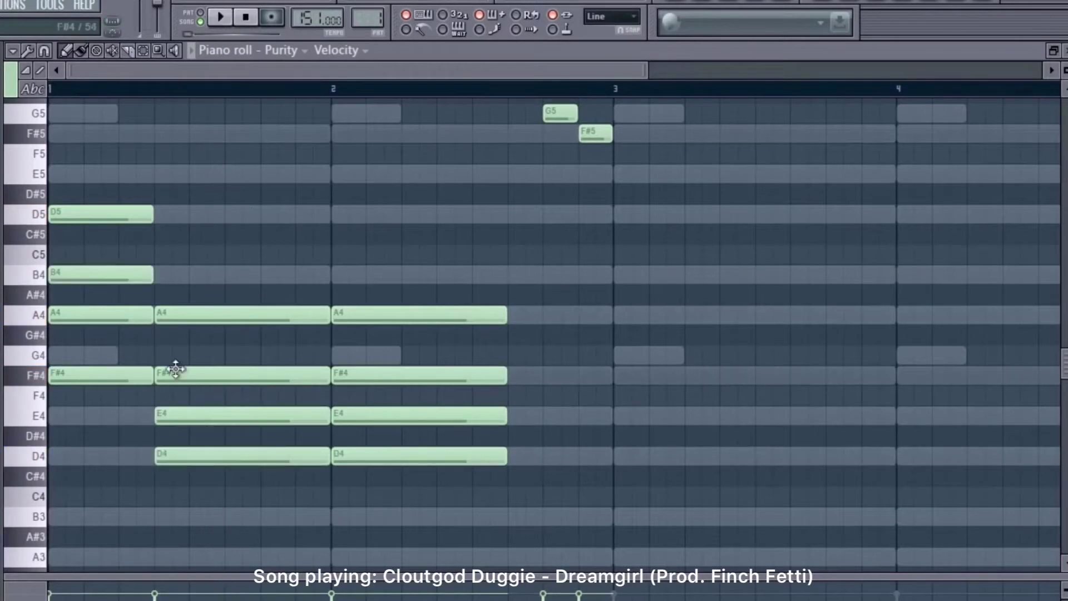
key(ctrl+z)
Delete the D4 notes and the opening chord's F#4, and extend the bar-two E4 note towards bar three
right_click(362, 457)
drag(506, 416, 604, 423)
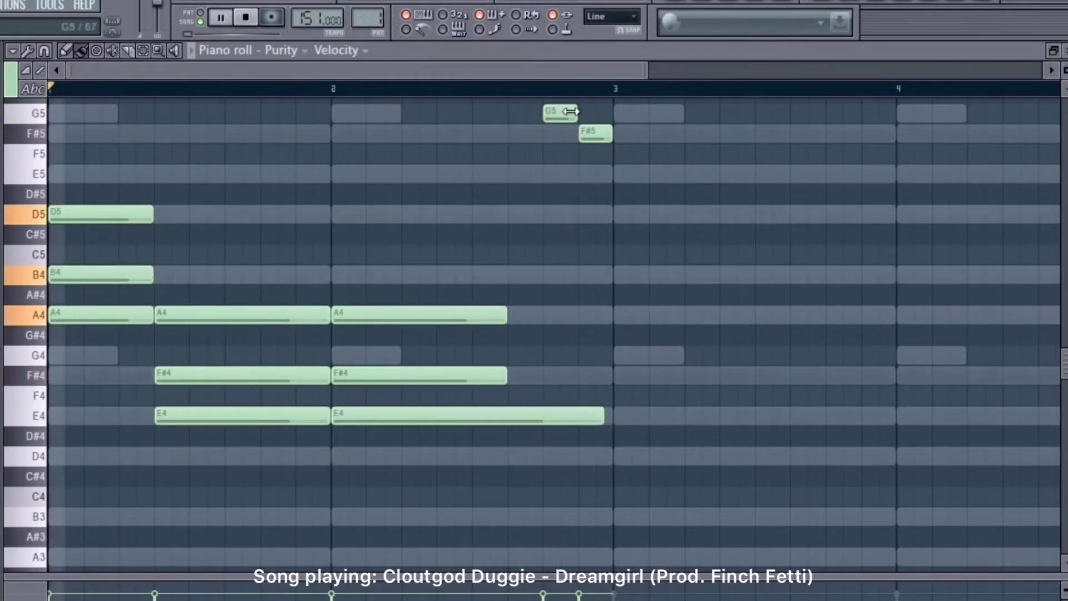
key(space)
With the first two bars looped, move the opening chord's D5 to F#4 and extend bar two's E4 to the bar's end
key(ctrl+a)
drag(90, 214, 95, 376)
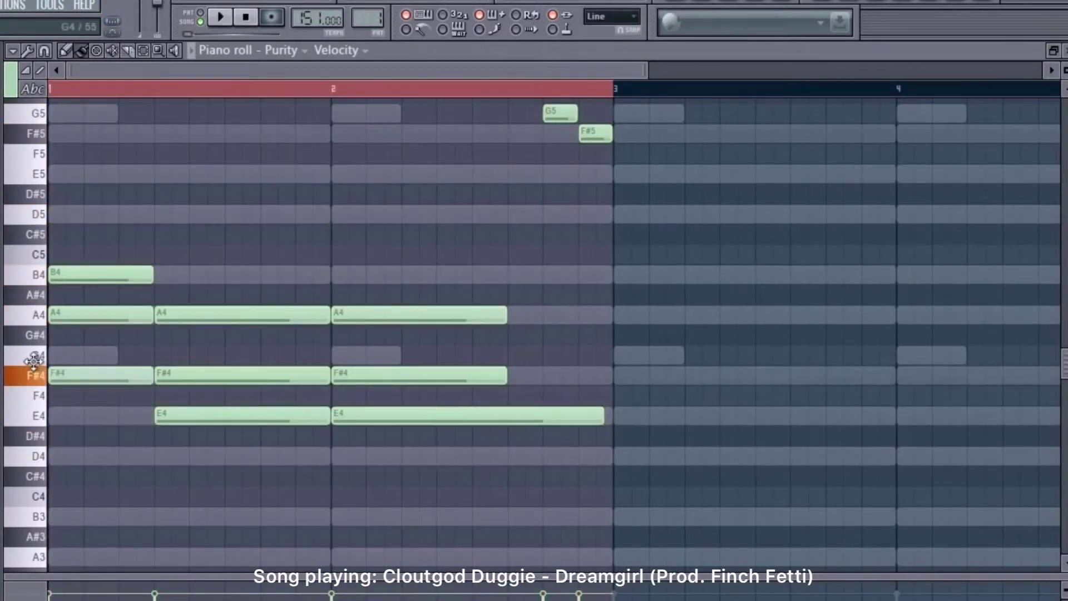
key(space)
drag(604, 416, 613, 416)
key(space)
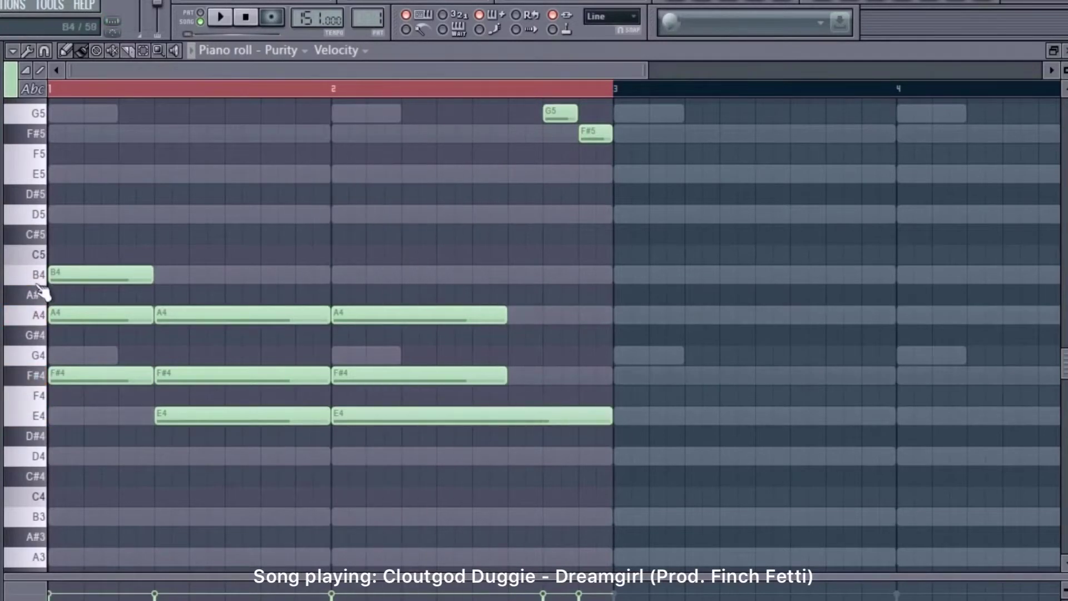
Lower the closing G5 and F#5 notes by an octave, extending the bar-two A4 to the bar's end and F#4 up to the G4
key(space)
drag(595, 134, 596, 376)
drag(506, 315, 543, 315)
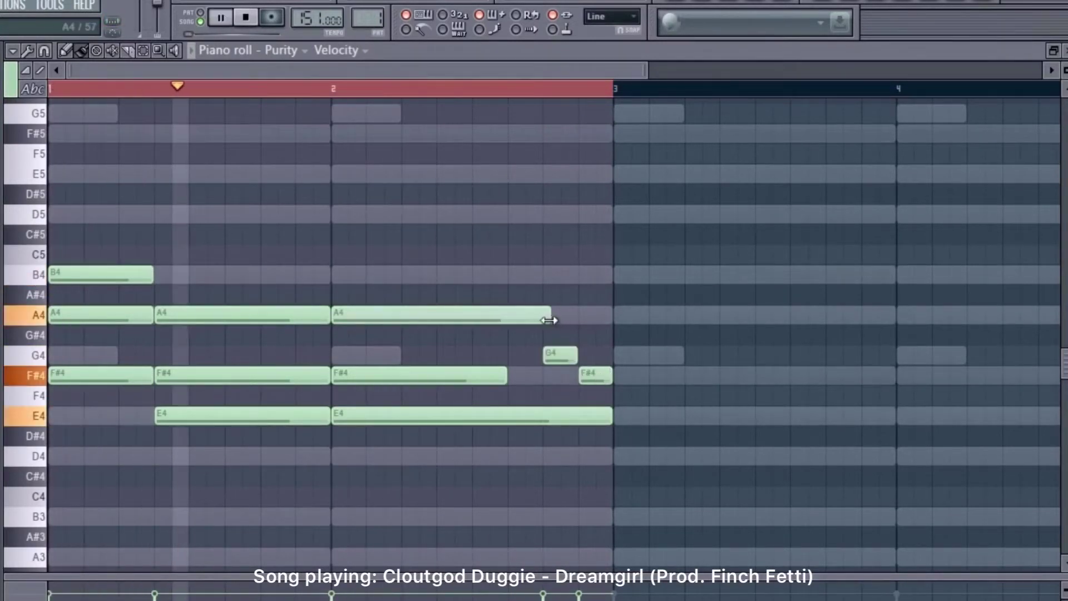
drag(506, 375, 563, 315)
Play back the two-bar chord progression and duplicate it into bars three and four
key(space)
key(space)
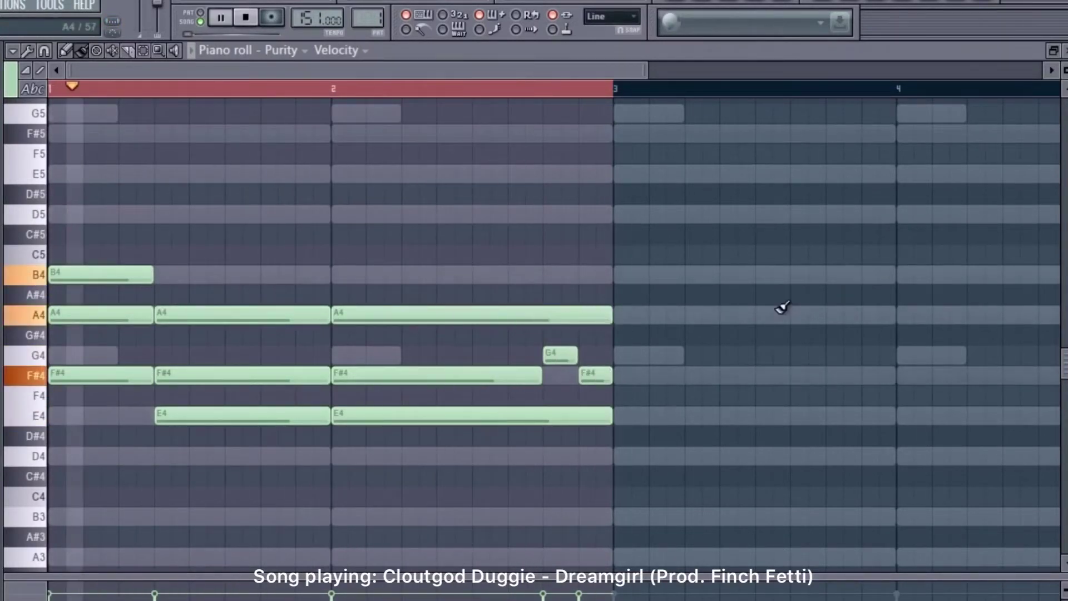
key(ctrl+b)
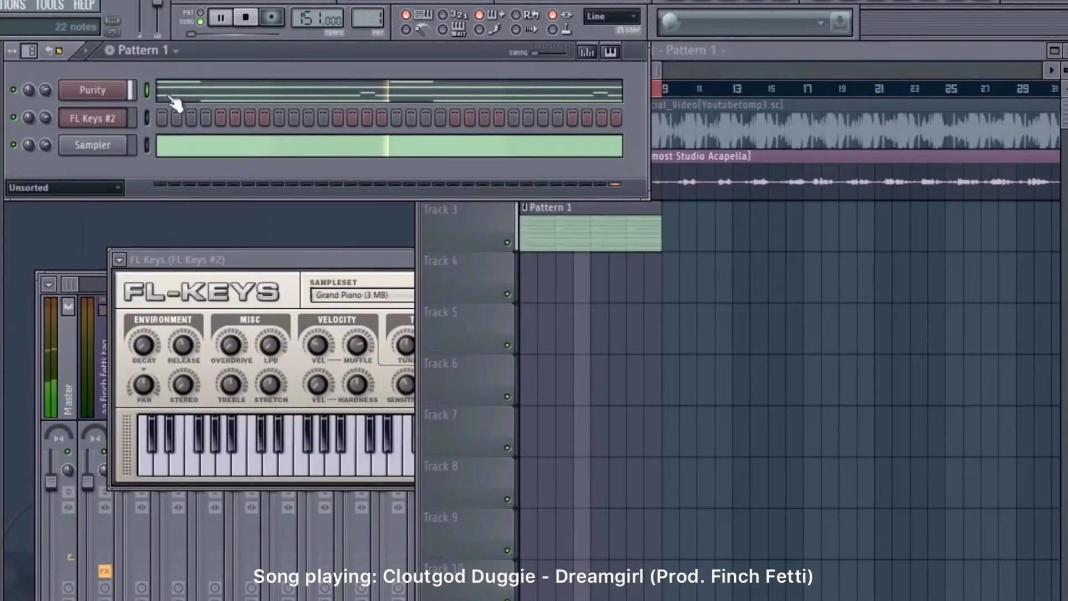
Go to the playlist and move the Track 2 acapella clip so that it starts several bars in
key(F5)
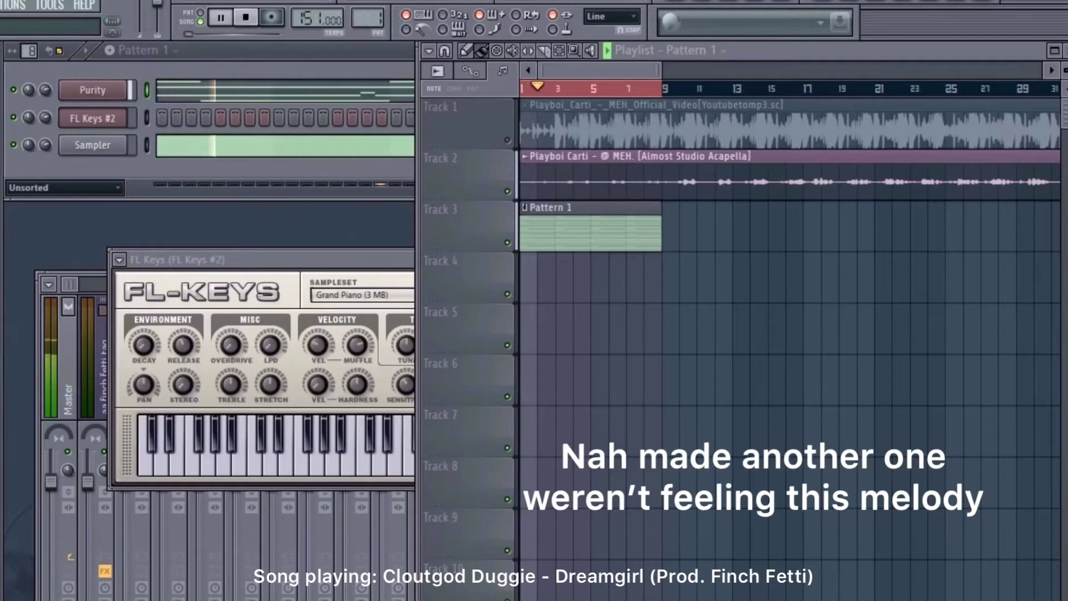
click(526, 186)
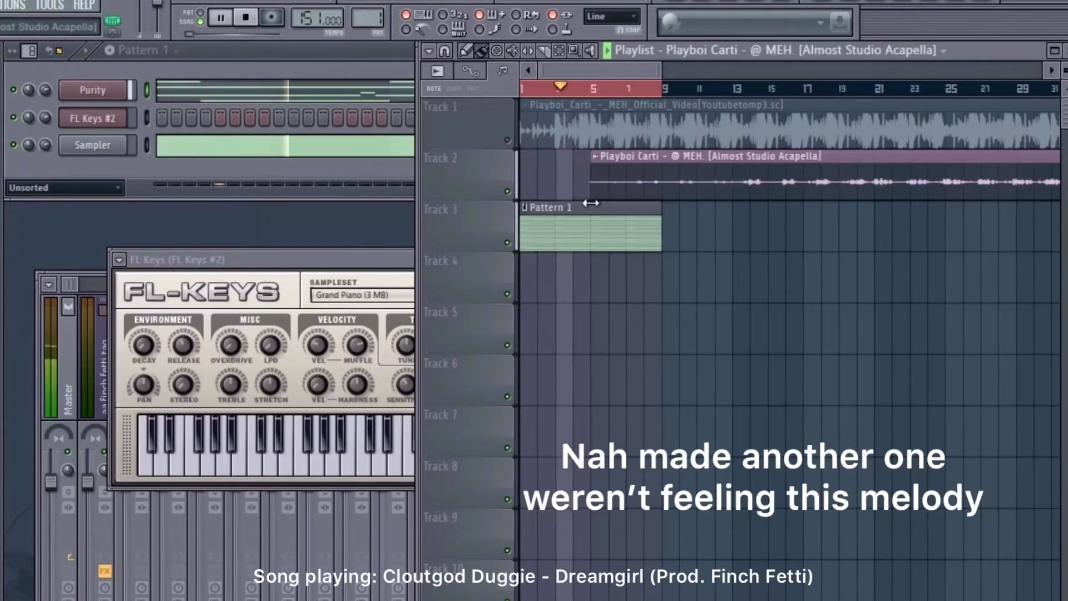
drag(549, 200, 704, 202)
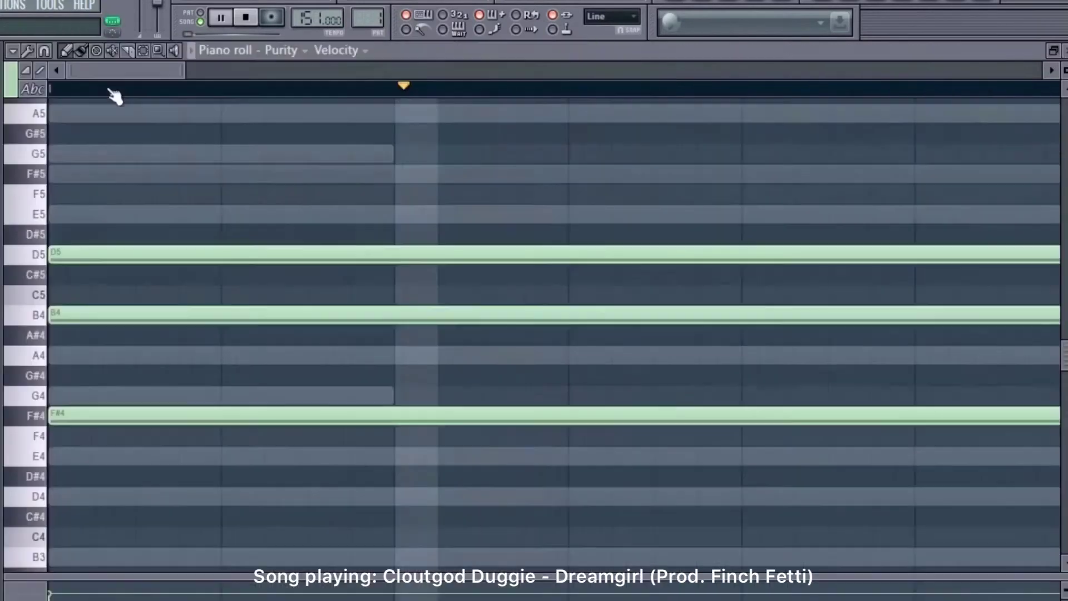
Shorten the new D5, B4, F#4 chord to five-eighths of a bar and add a lowered copy at G4, E4 and B3
scroll(114, 96, down, 5)
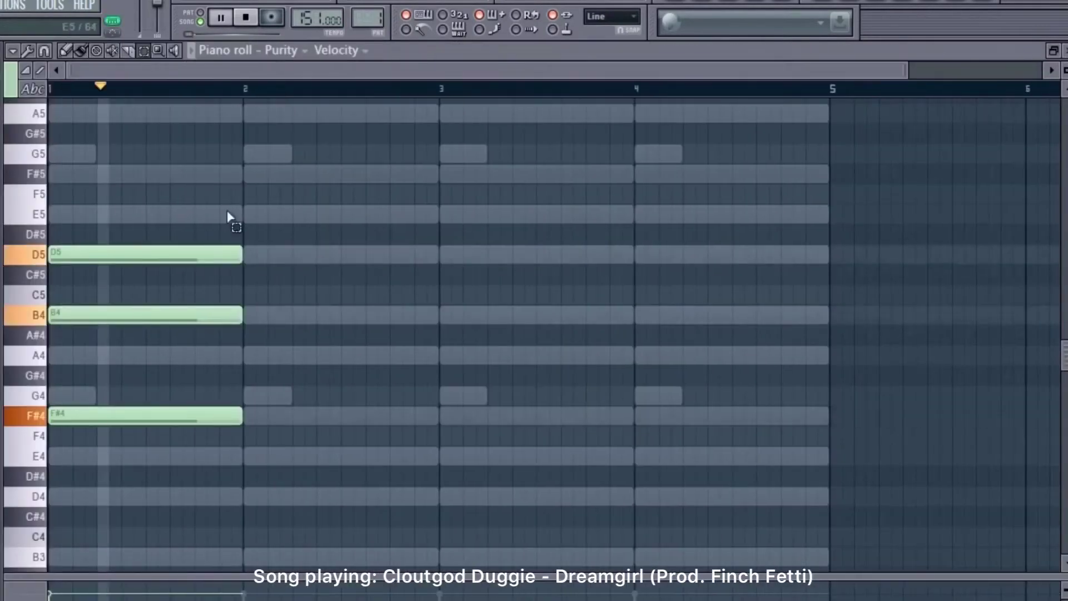
key(ctrl+a)
drag(240, 254, 169, 279)
drag(72, 409, 195, 509)
drag(234, 370, 291, 394)
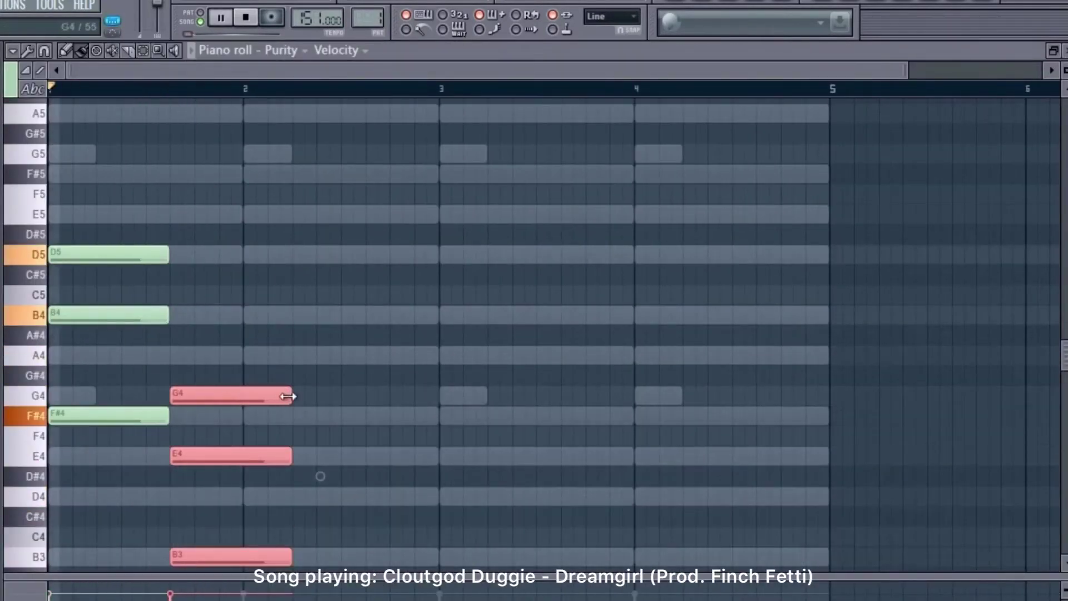
Raise the second chord's B3 to B4 and duplicate that chord into bar two, lengthened to five-eighths of a bar
key(space)
drag(209, 556, 207, 312)
key(space)
key(ctrl+b)
drag(315, 312, 365, 312)
Duplicate the bar-two chord, change the copy to D5, B4 and G4, and trim it to the end of bar two
key(ctrl+b)
drag(426, 454, 427, 252)
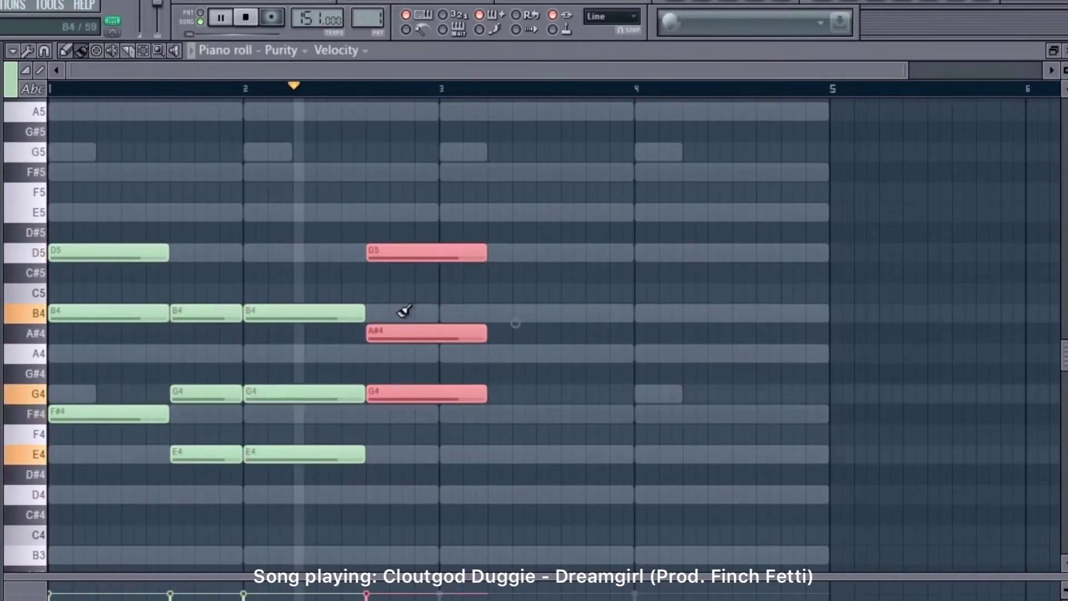
drag(486, 317, 442, 327)
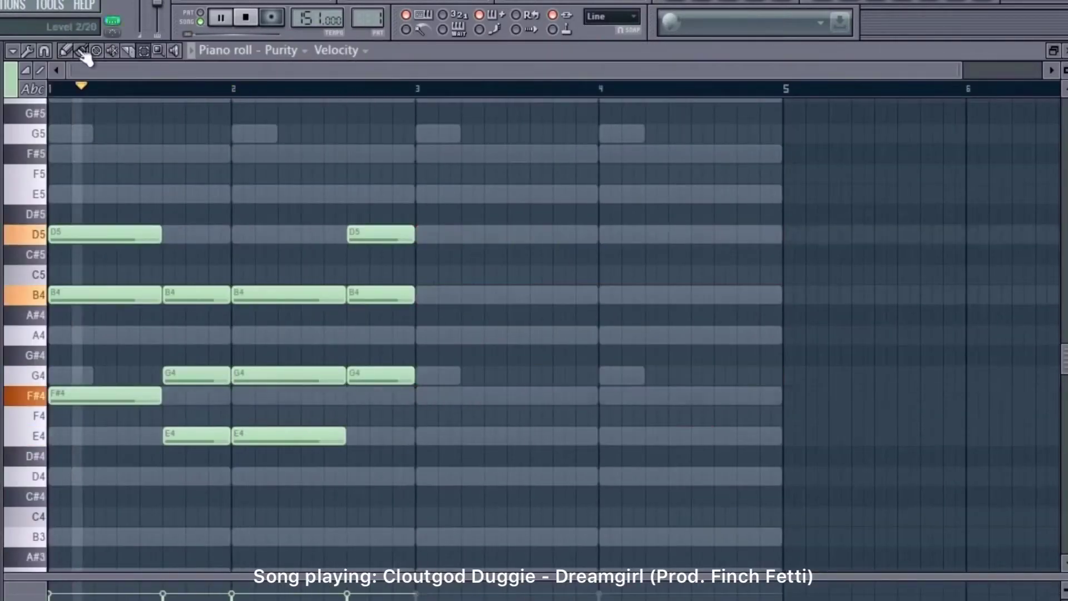
Rework the first chord as B4, F#4 and D4, and follow it in bar one with a short A4 and an F#4
drag(395, 241, 416, 262)
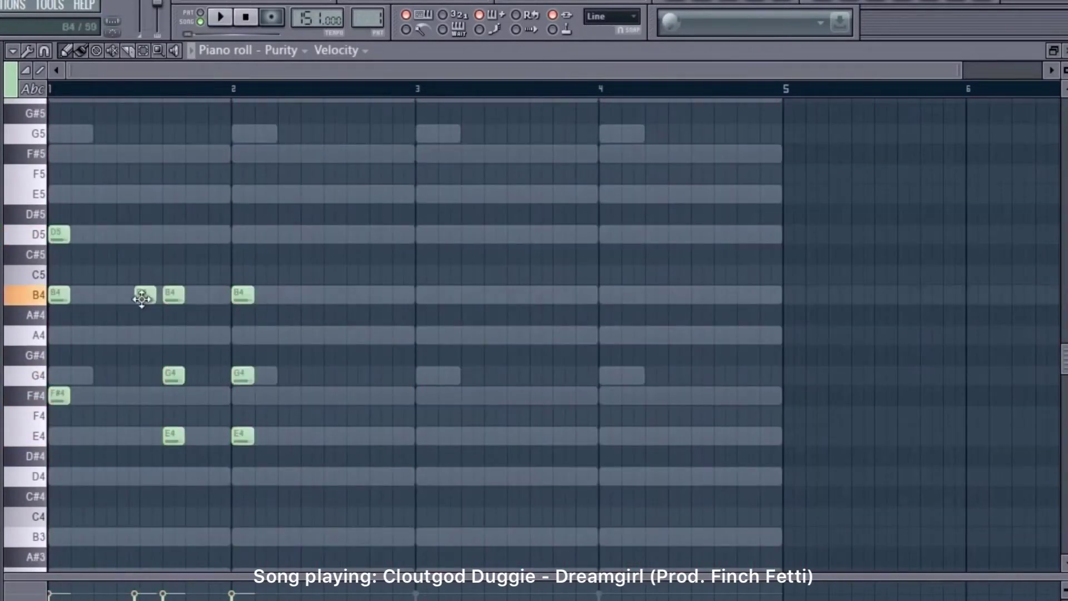
drag(143, 296, 108, 334)
click(125, 393)
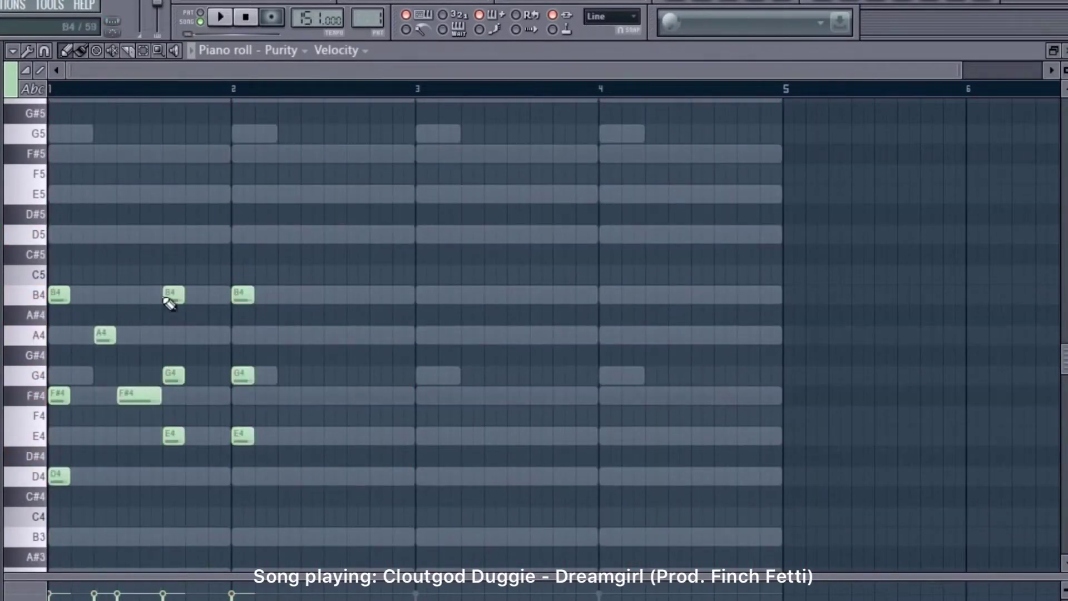
Lengthen bar one's chords to fill the bar and follow bar two's B4, G4 and E4 chord with E4, F#4 and G4 notes
drag(183, 295, 231, 296)
mouse_move(279, 265)
mouse_down()
mouse_move(109, 529)
mouse_move(50, 484)
mouse_up()
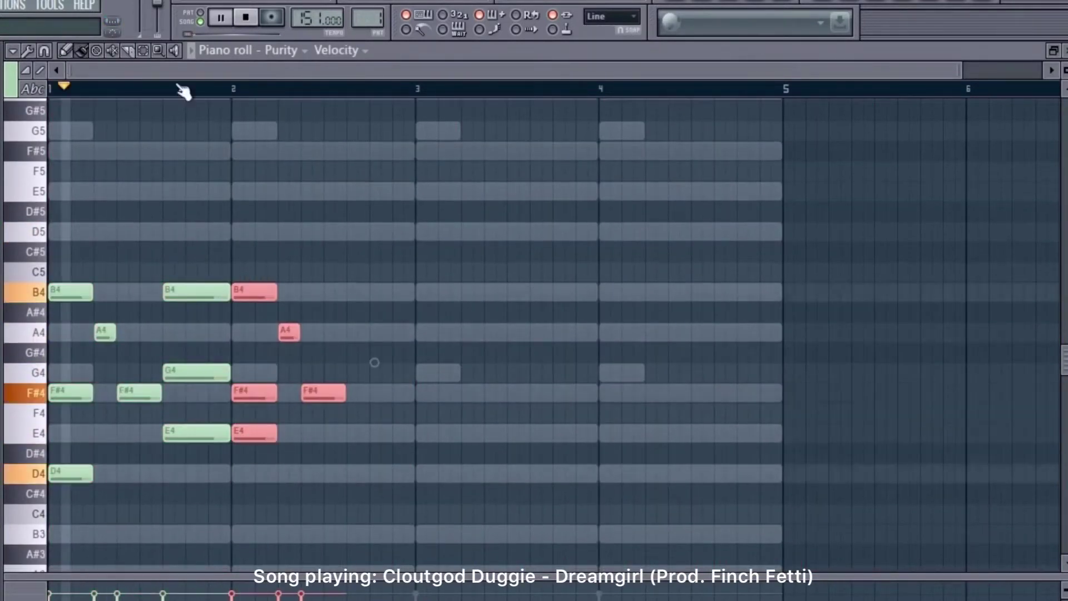
drag(92, 473, 161, 473)
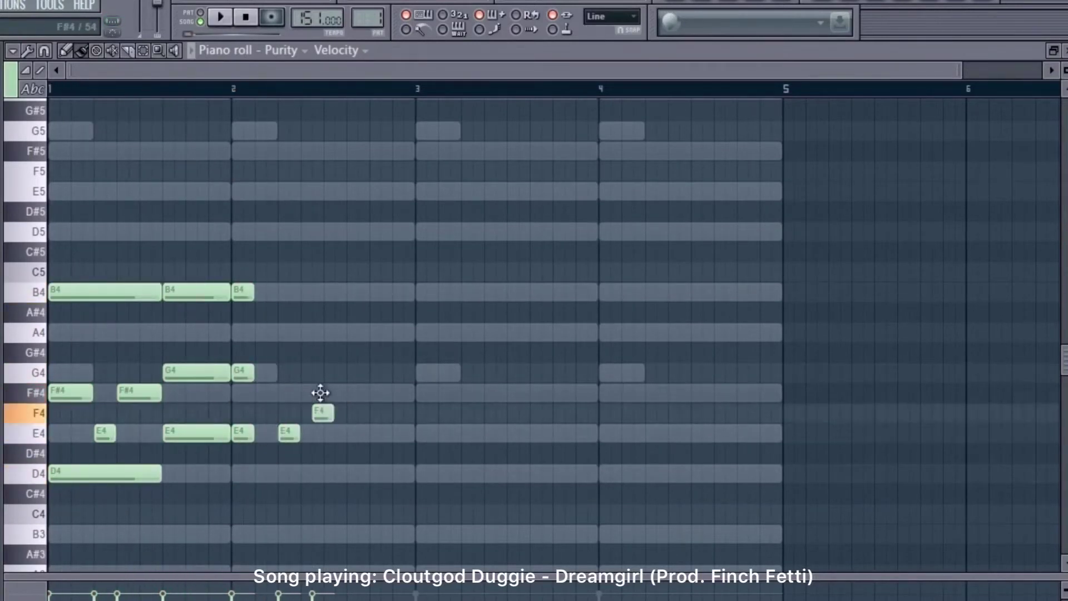
click(364, 373)
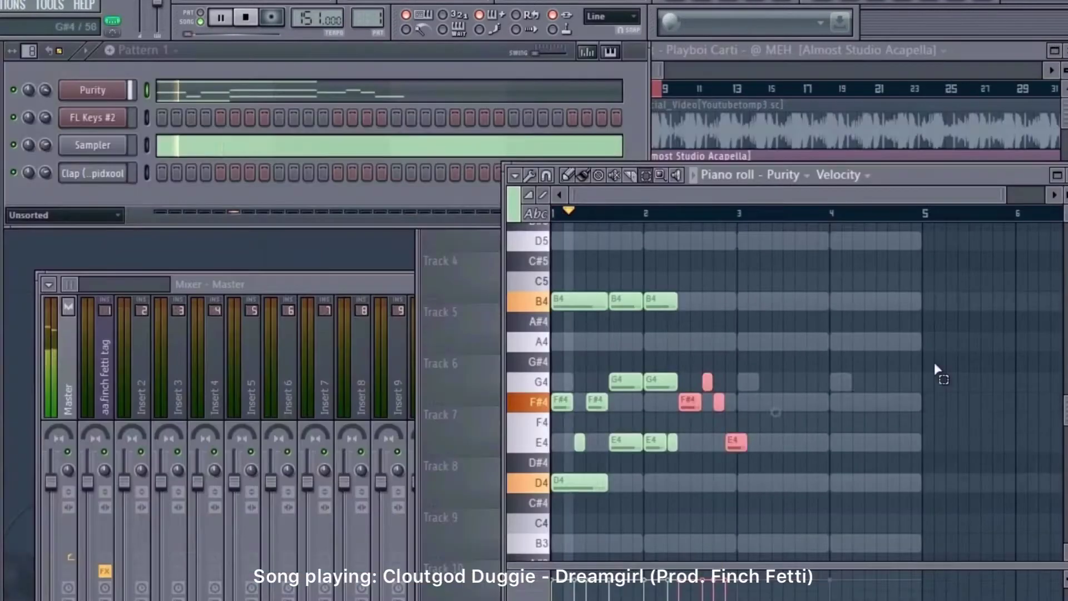
Finish bar two with A4 above G4, F#4 and E4 notes, extending the A4 and F#4 to the bar line
key(space)
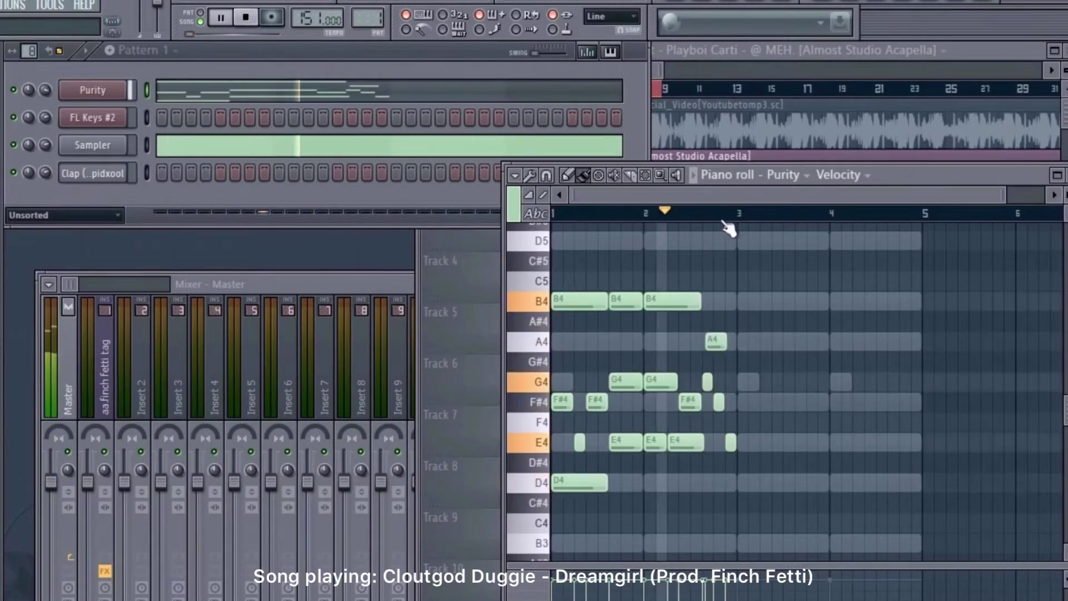
scroll(727, 227, up, 3)
drag(722, 449, 750, 342)
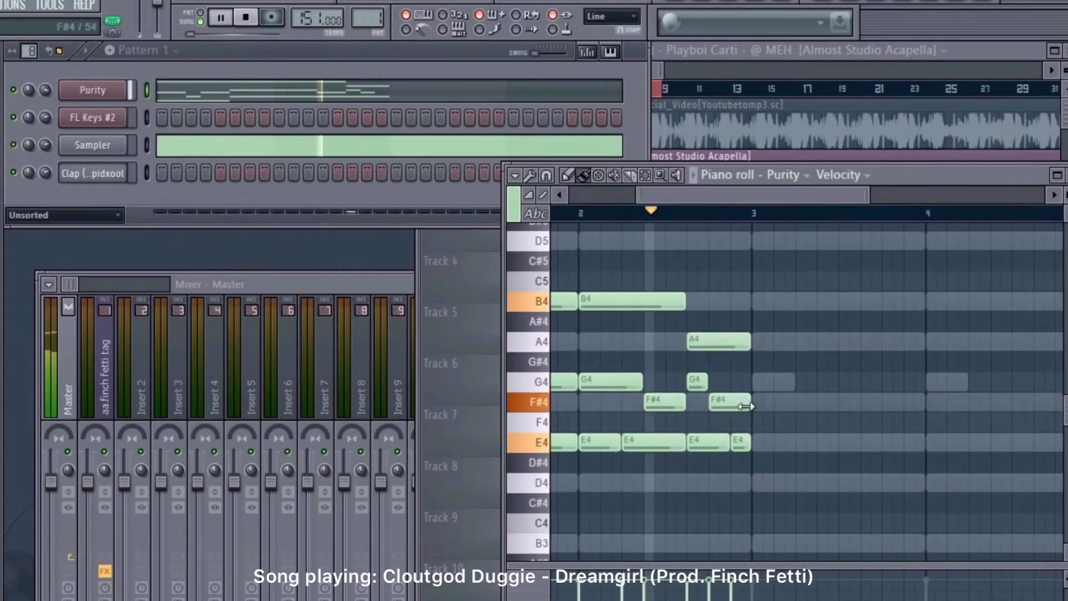
drag(729, 401, 751, 402)
key(space)
Raise the first chord's D4 to D5 and play back the two-bar melody
drag(713, 195, 649, 195)
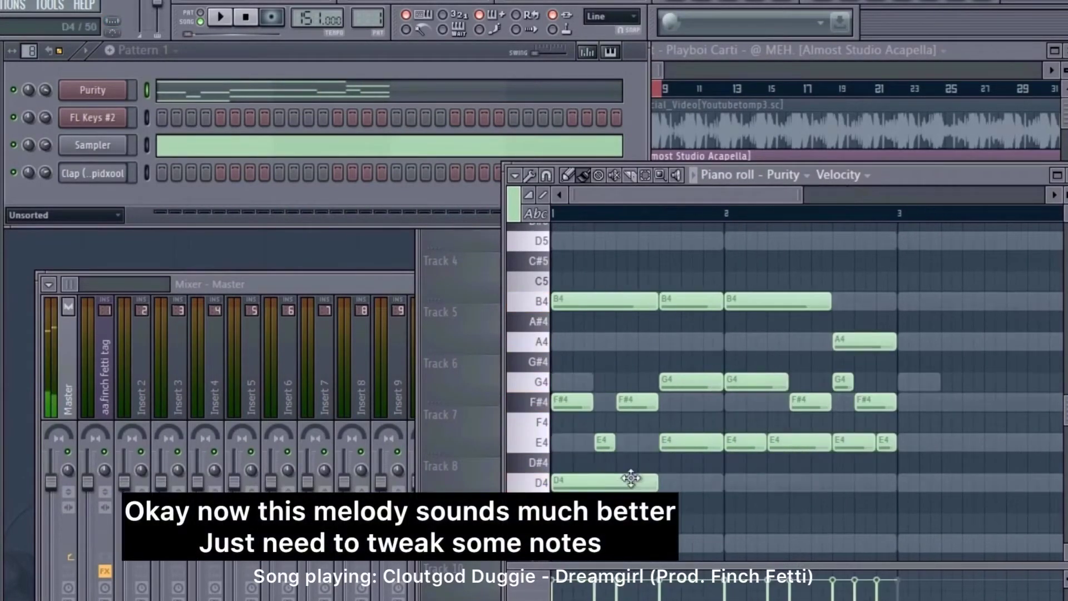
key(space)
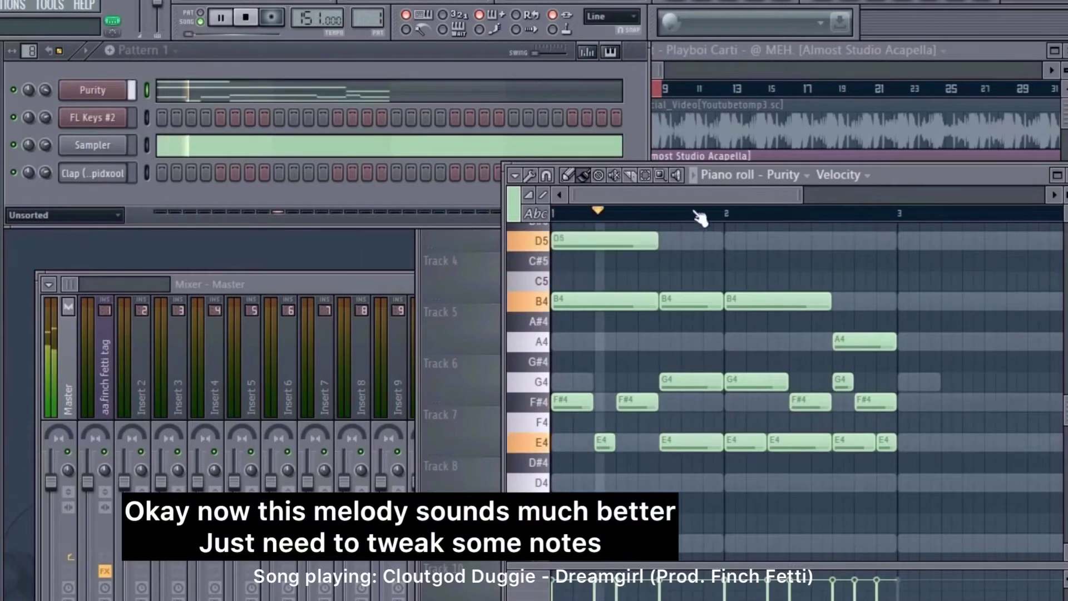
scroll(700, 218, down, 3)
scroll(700, 218, down, 2)
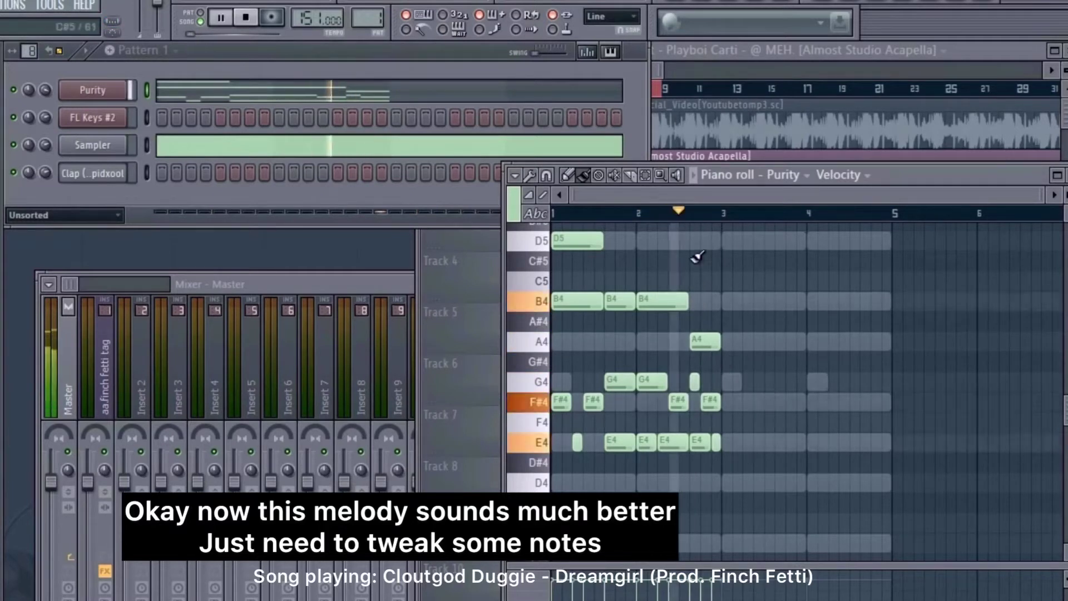
Try a B4 above the A4 in place of the E4 below it, held to the end of bar two, and play it back
key(space)
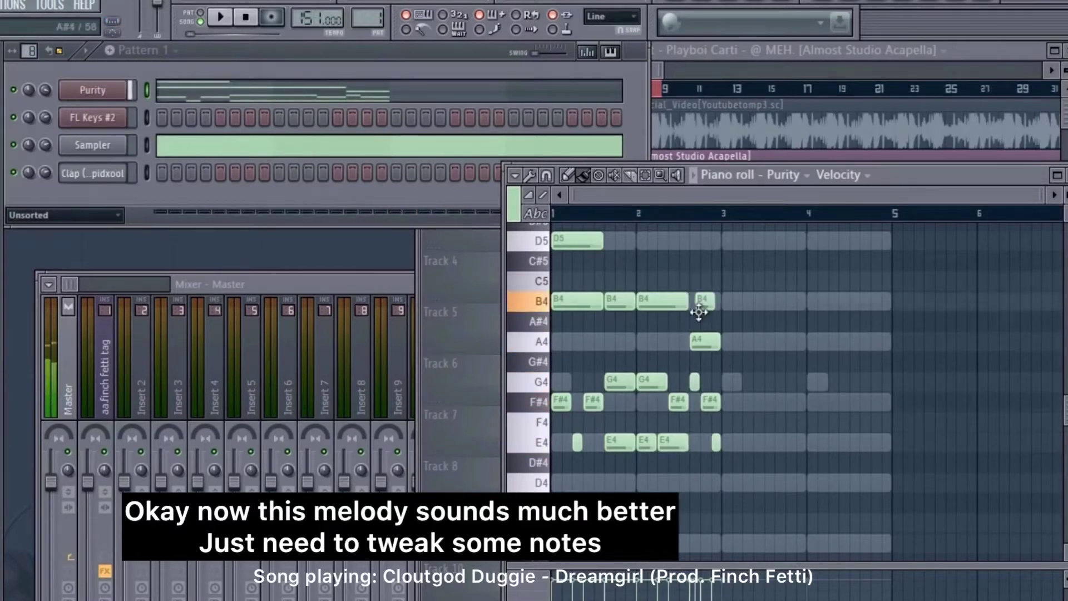
key(space)
drag(699, 312, 715, 305)
key(space)
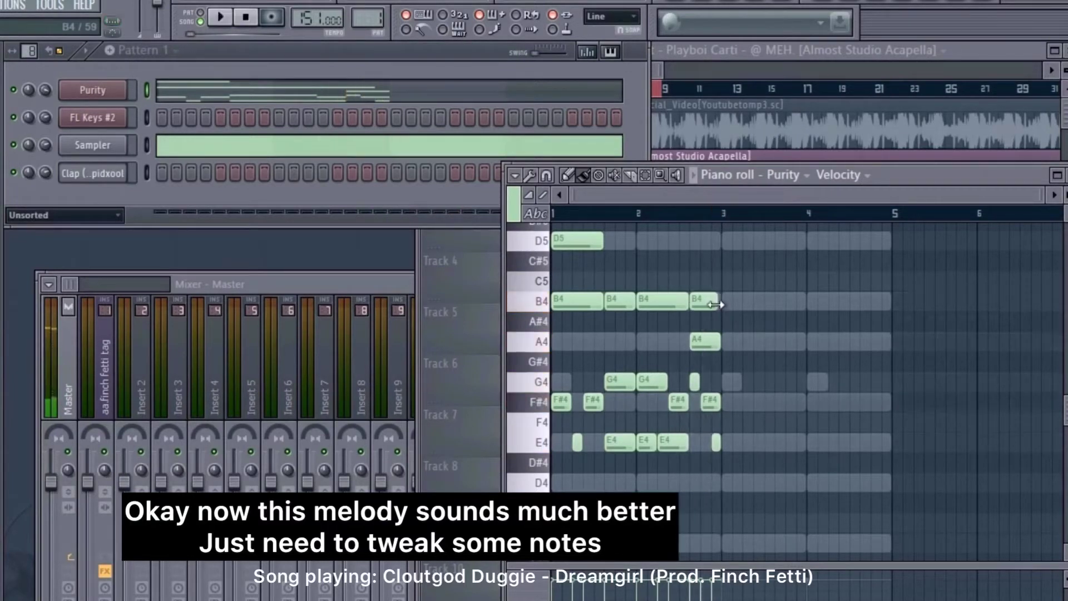
key(space)
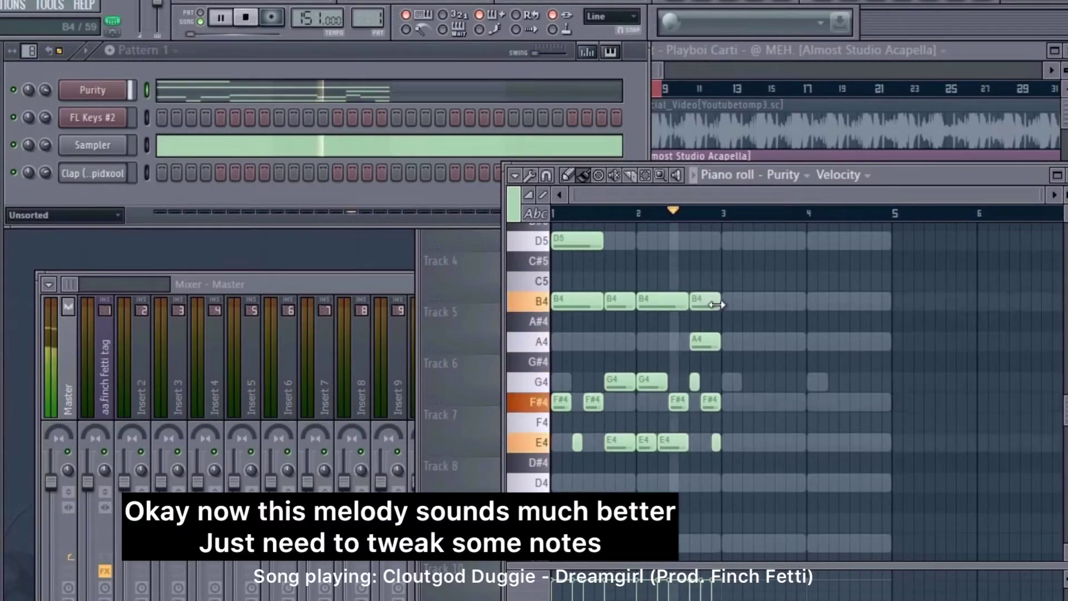
Delete the B4, A4, G4, F#4 and E4 notes that make up the ending of bar two
right_click(711, 402)
right_click(717, 443)
right_click(695, 382)
right_click(705, 341)
right_click(705, 301)
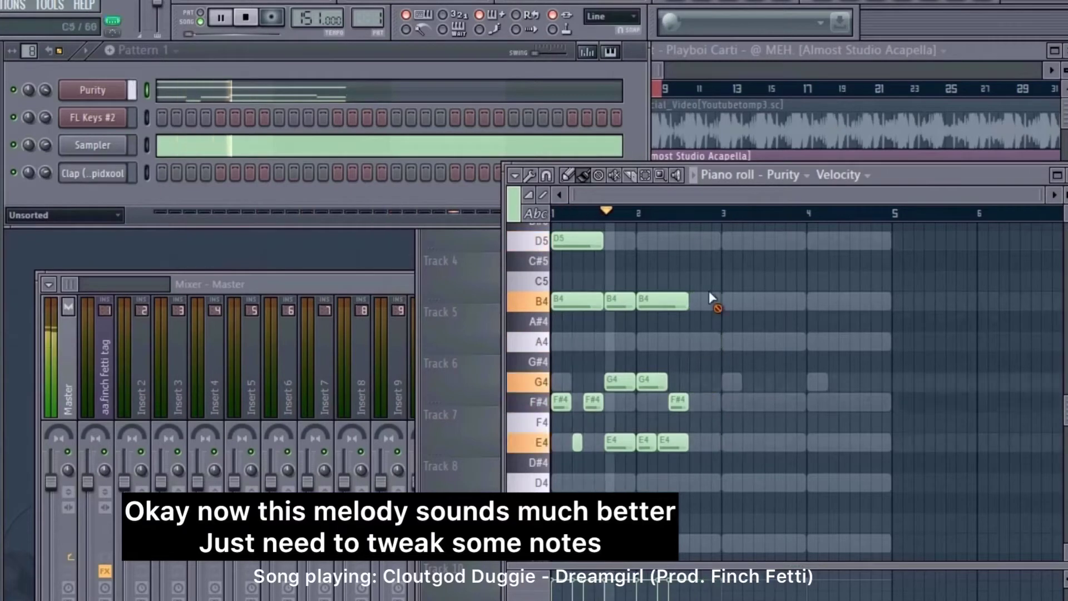
Duplicate bar two's B4, G4 and E4 chord into the empty end of the bar and change the copy to A4, F#4 and E4
click(645, 175)
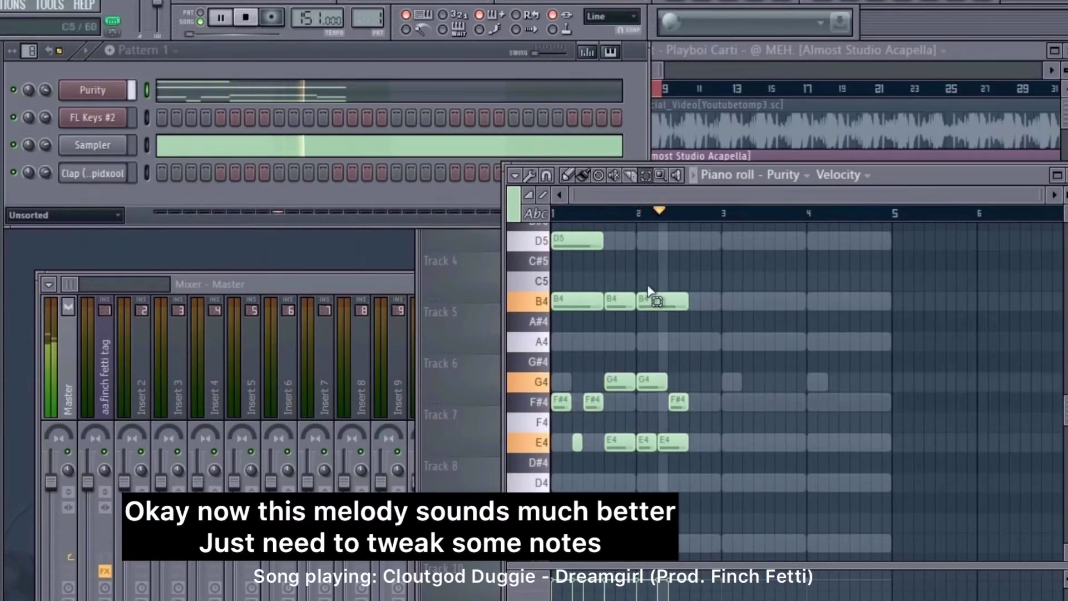
drag(648, 290, 640, 462)
key(space)
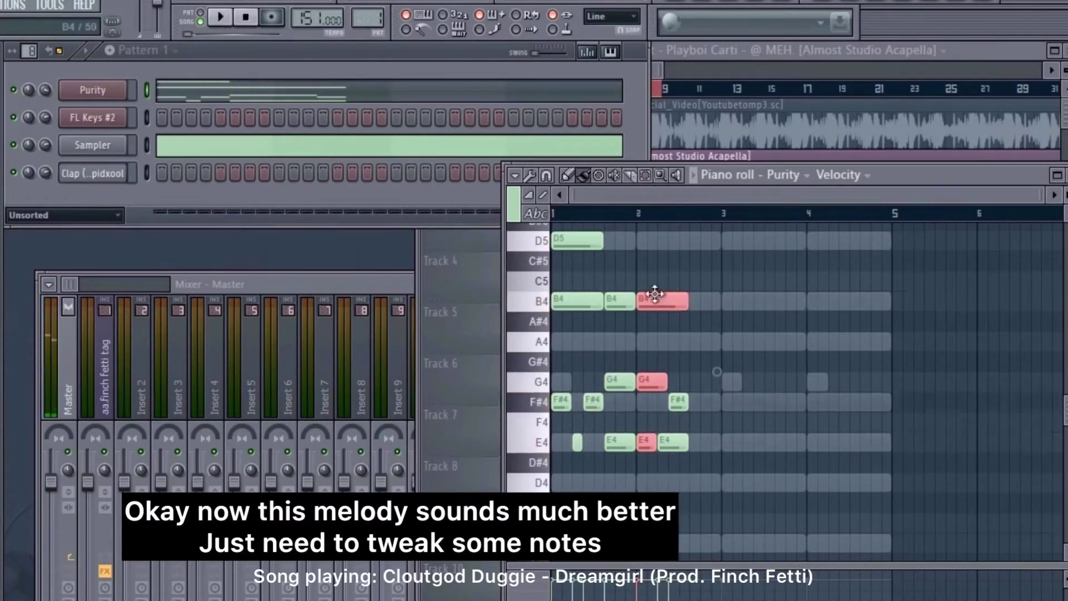
key(space)
mouse_move(658, 294)
mouse_down()
mouse_move(727, 233)
mouse_move(711, 231)
mouse_move(715, 301)
mouse_up()
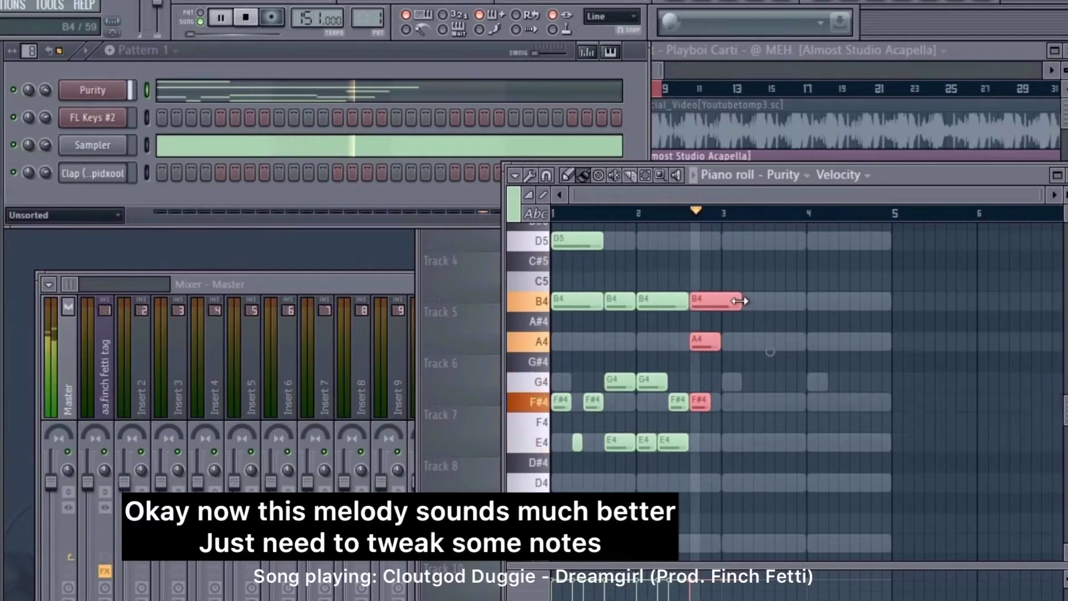
drag(715, 301, 717, 443)
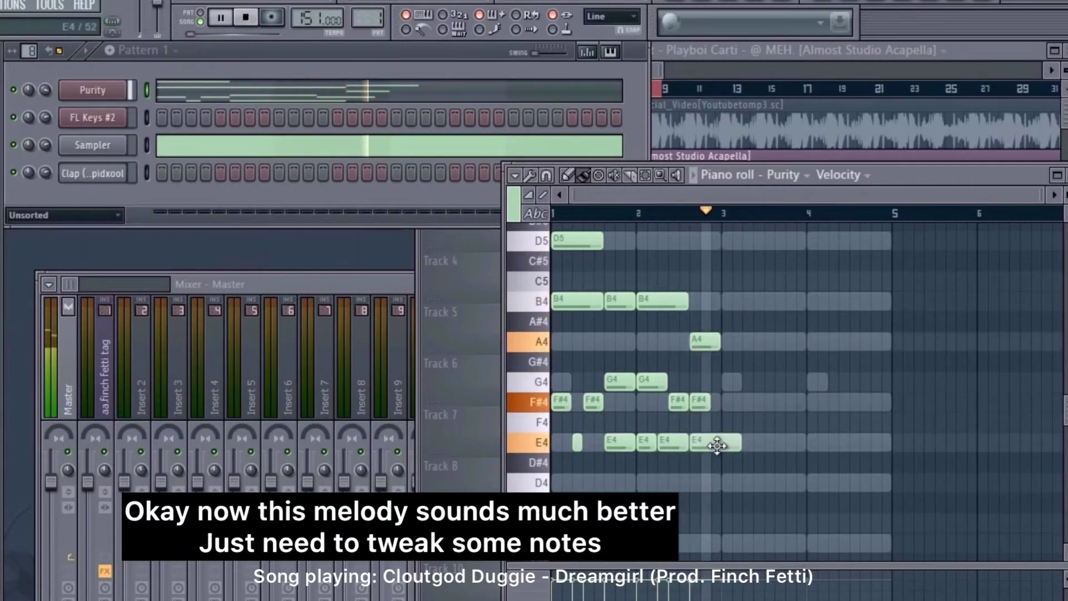
Trim the closing chord to the end of bar two and split its A4 and F#4 into two repeated notes each
key(space)
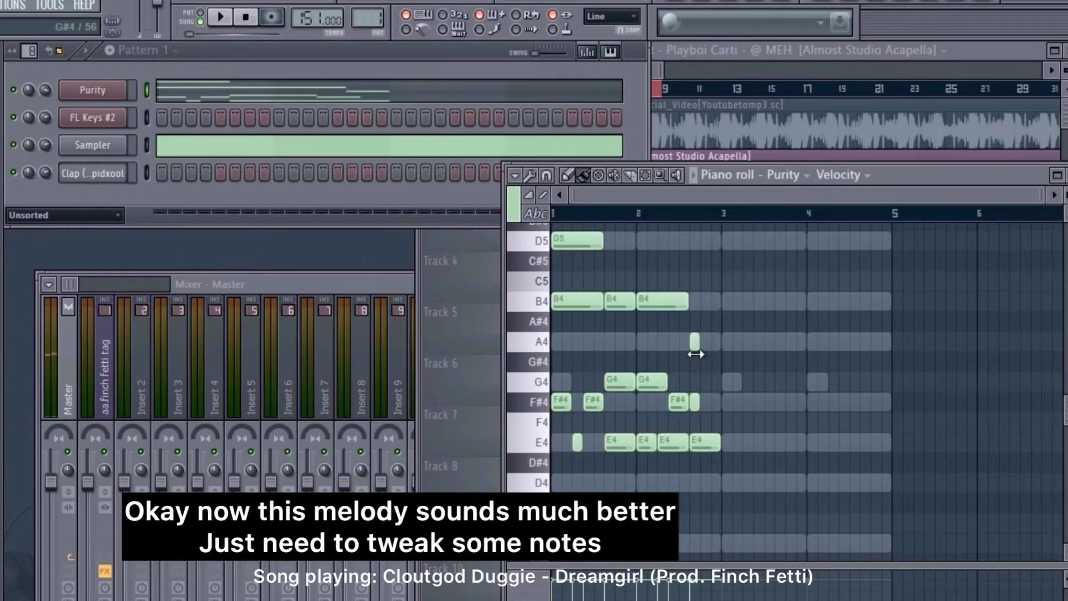
key(space)
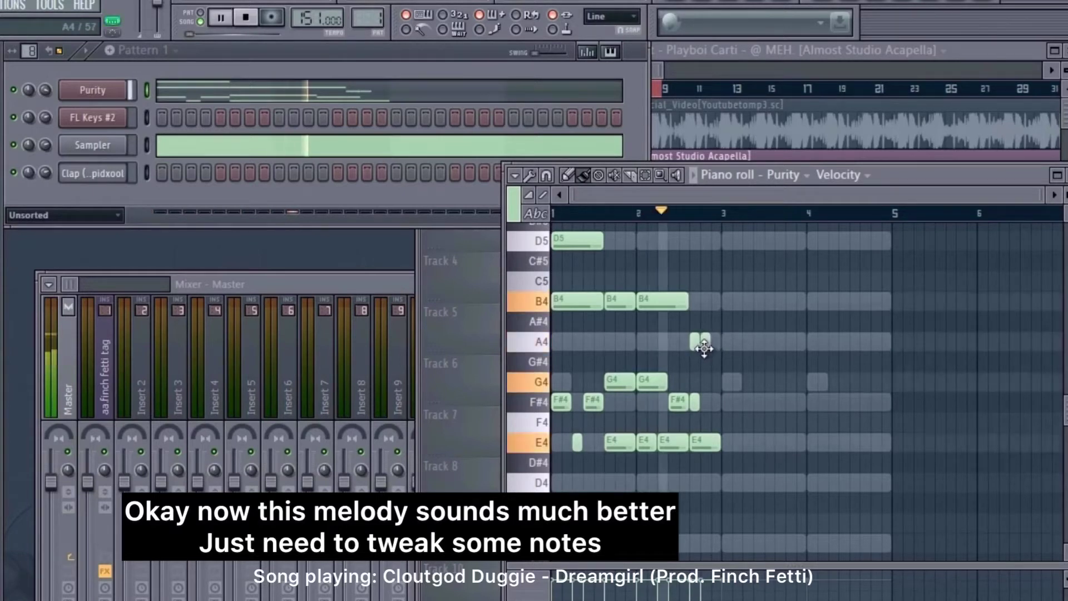
drag(712, 348, 718, 349)
key(space)
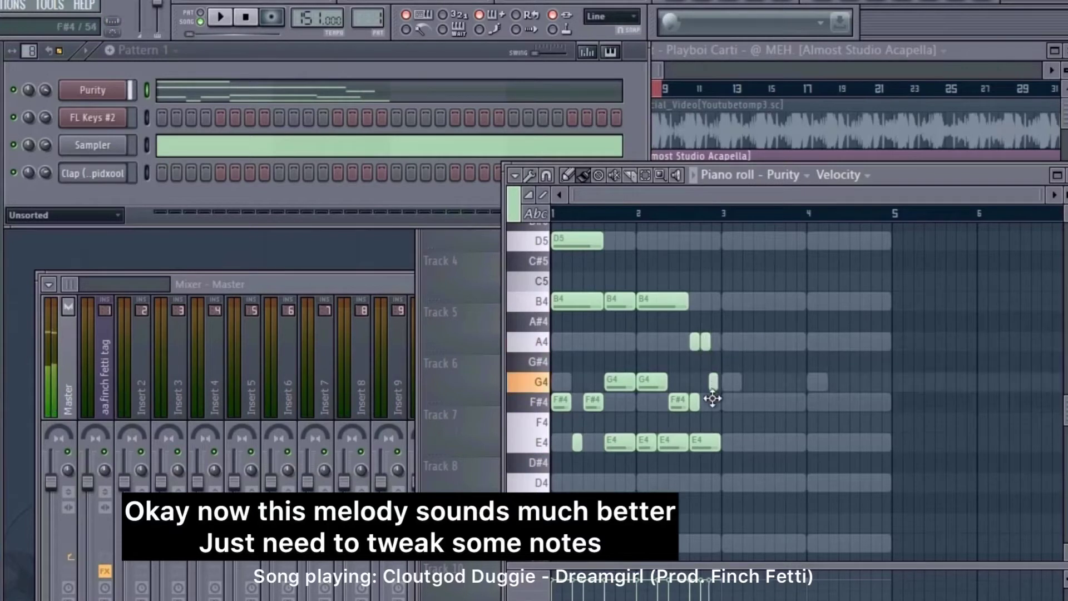
key(space)
drag(713, 411, 710, 410)
key(space)
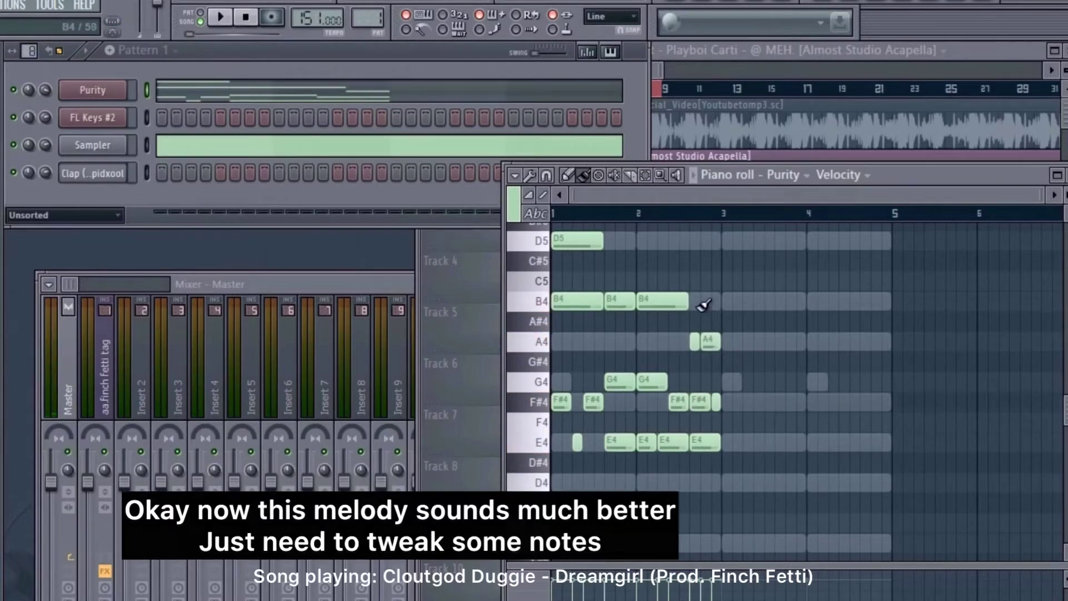
Duplicate the two-bar melody into bars three and four, and lower the D5 notes in bars one and three to D4
key(ctrl+b)
key(space)
drag(578, 243, 578, 483)
drag(754, 254, 754, 483)
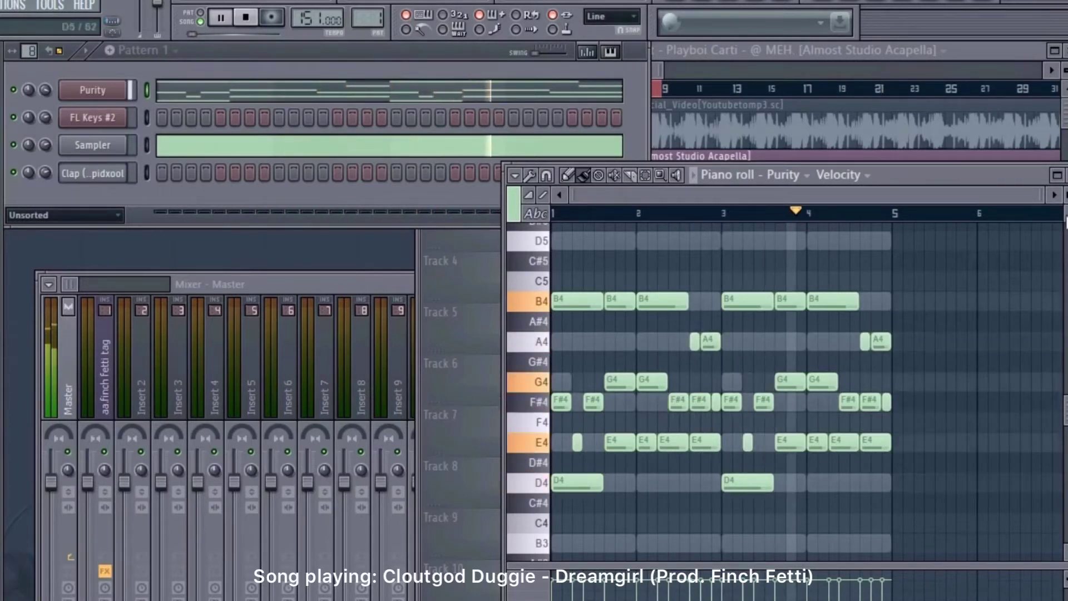
Insert a new FL Keys channel below Purity and open its piano roll
key(F7)
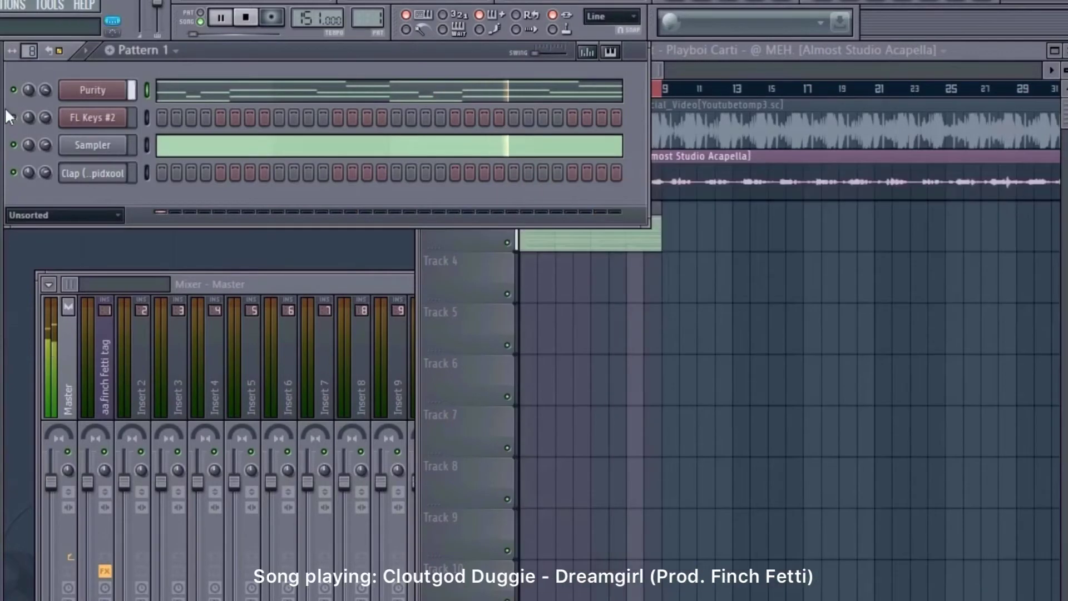
right_click(101, 118)
mouse_move(187, 285)
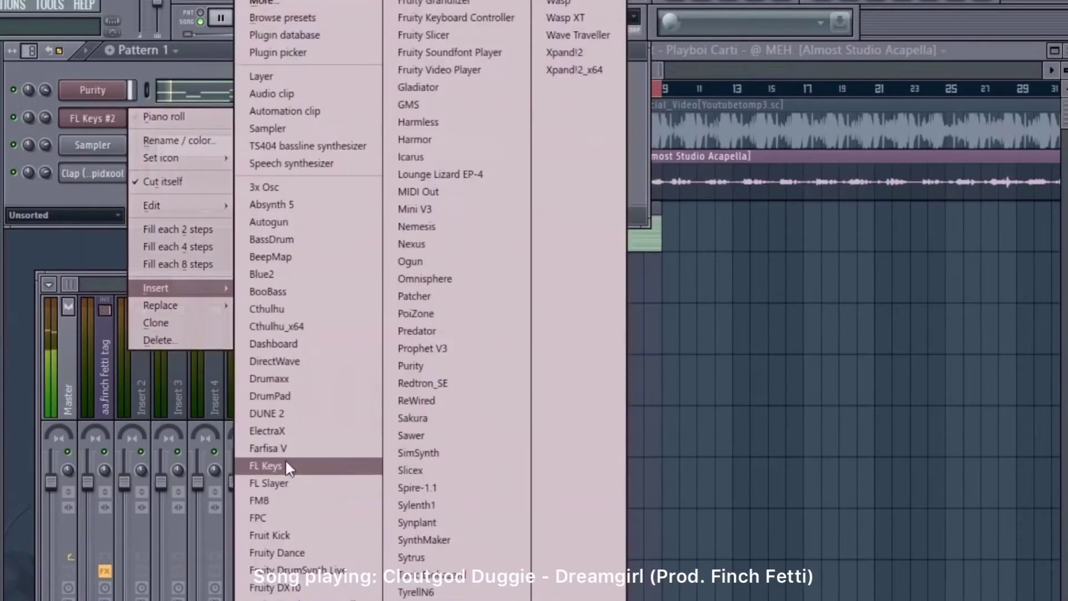
click(286, 466)
key(F7)
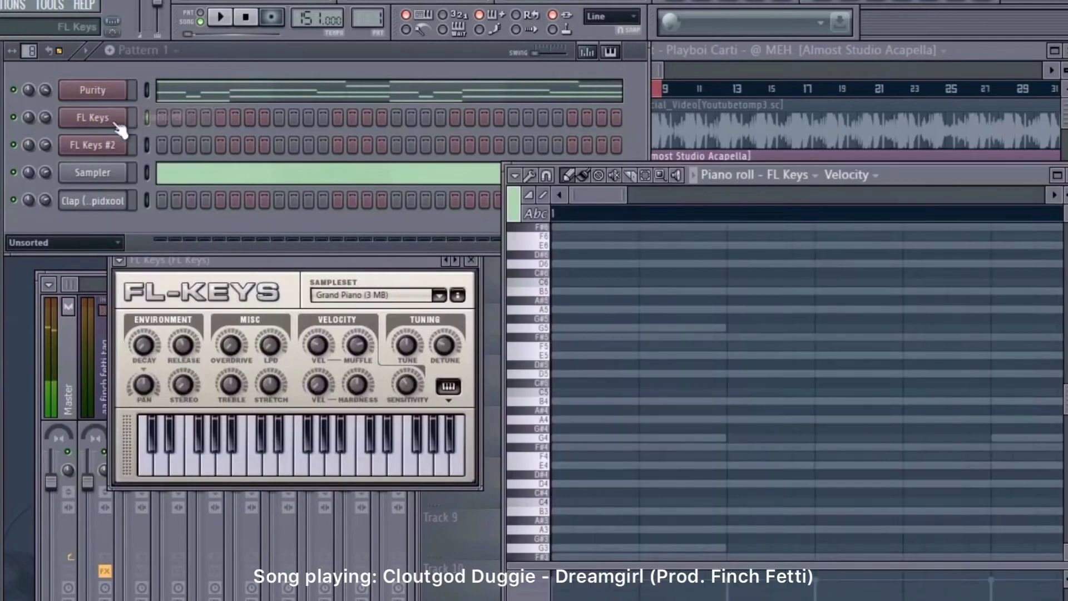
Draw three consecutive eighth notes, F#4, D4 and B3, at the start of the FL Keys pattern
drag(740, 368, 566, 447)
scroll(623, 214, down, 3)
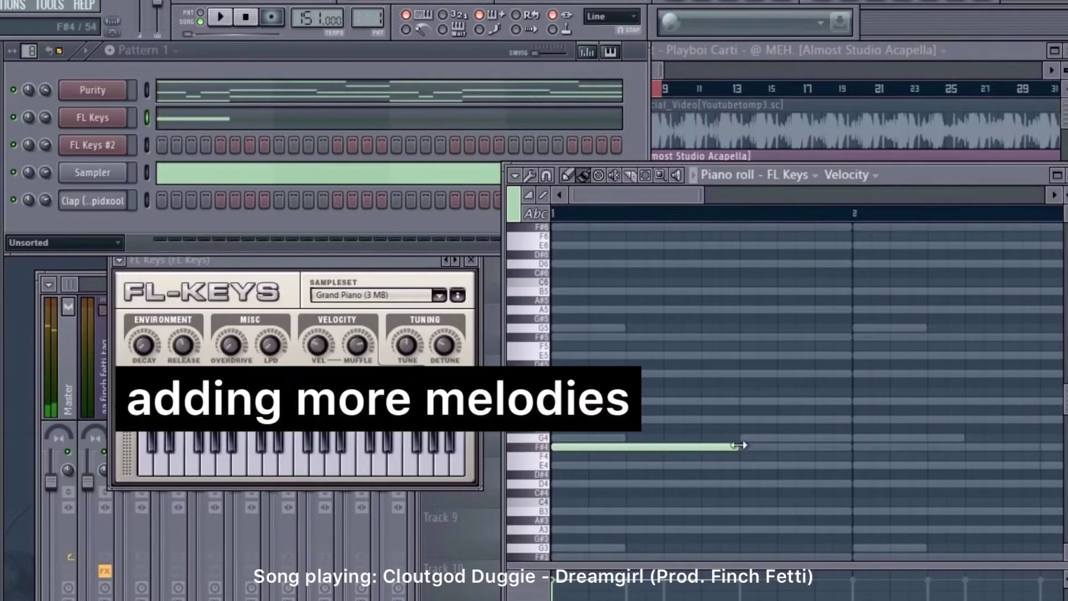
key(space)
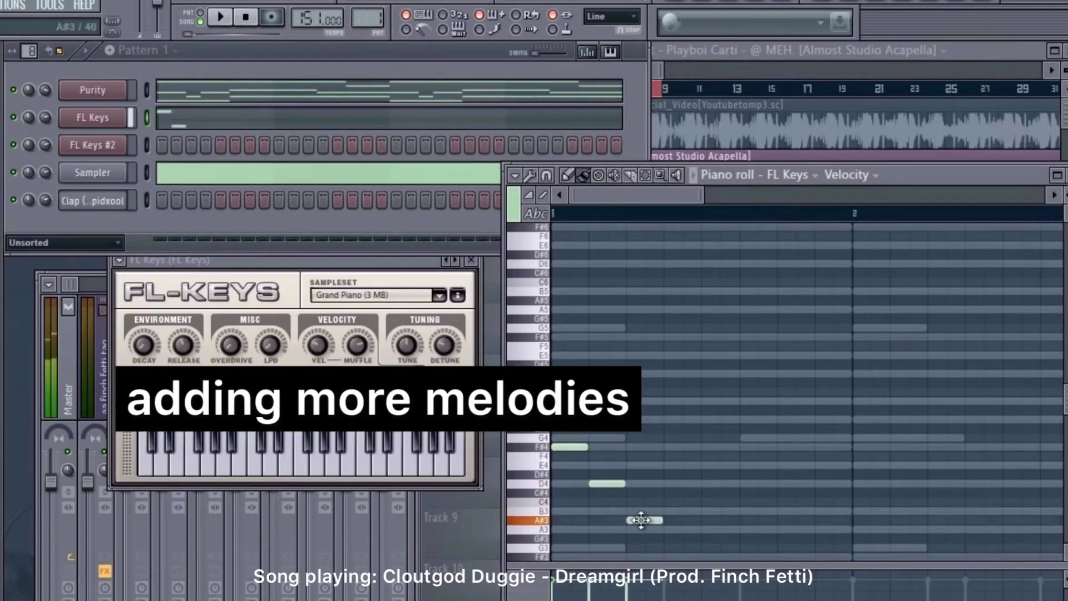
mouse_move(641, 521)
mouse_down()
mouse_move(640, 497)
mouse_move(644, 510)
mouse_up()
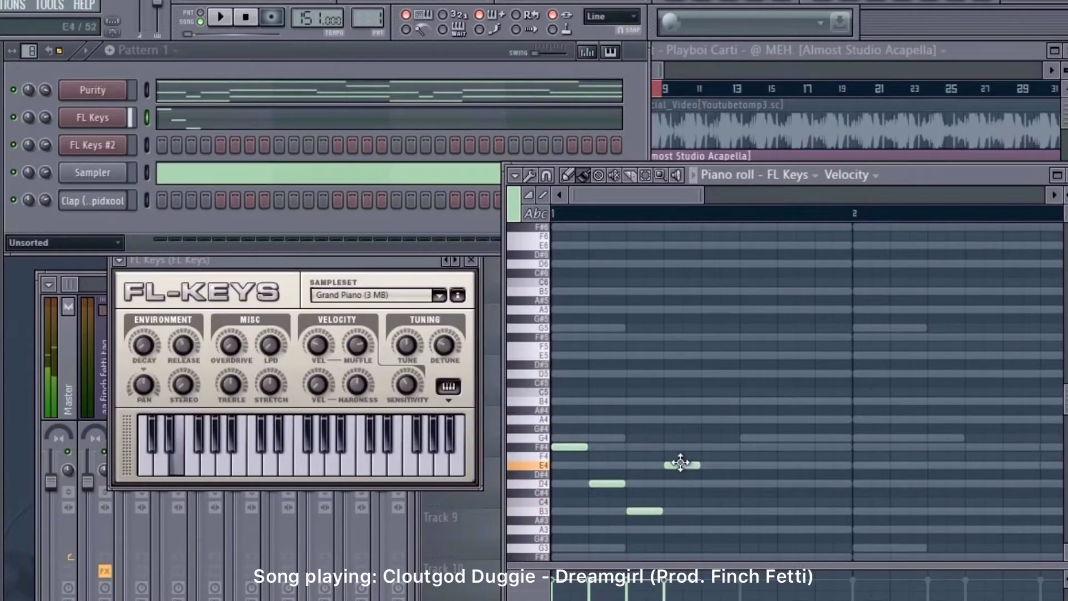
Shift the D4 and B3 an eighth note later and follow them with quarter notes E4 and B3 to fill bar one
key(space)
drag(649, 509, 684, 509)
drag(685, 462, 778, 472)
key(space)
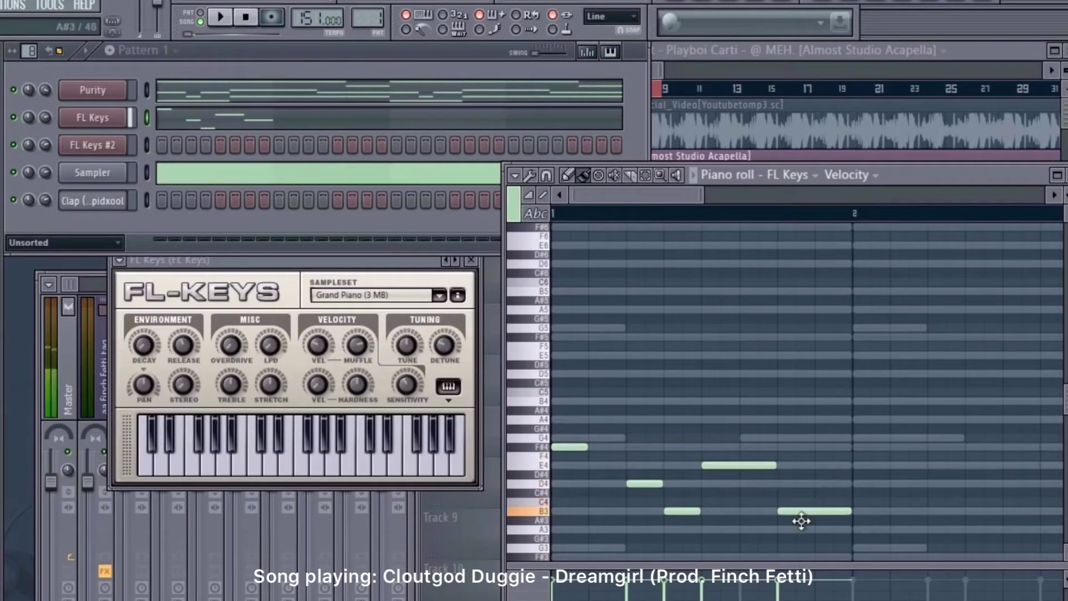
Replace the closing quarter-note B3 in bar one with two eighth notes, B3 and D4
key(space)
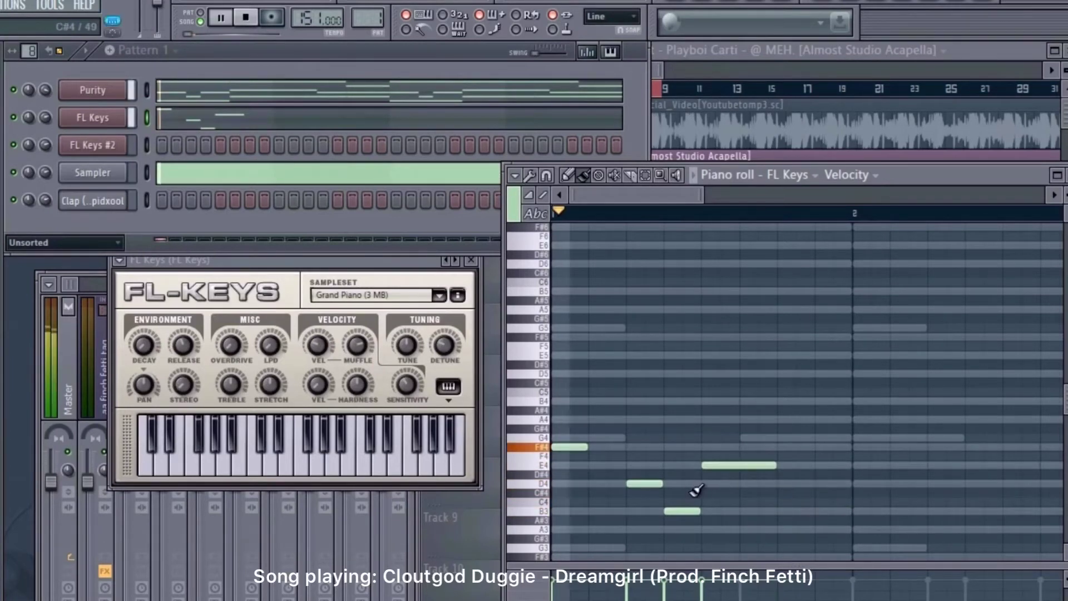
click(644, 484)
right_click(792, 486)
click(792, 486)
click(829, 511)
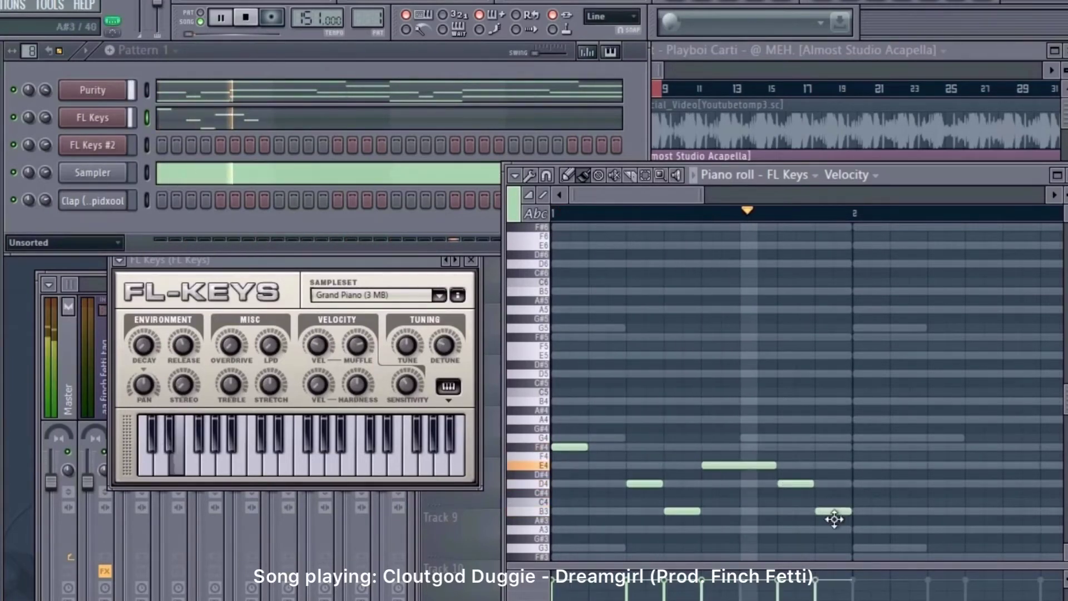
click(828, 484)
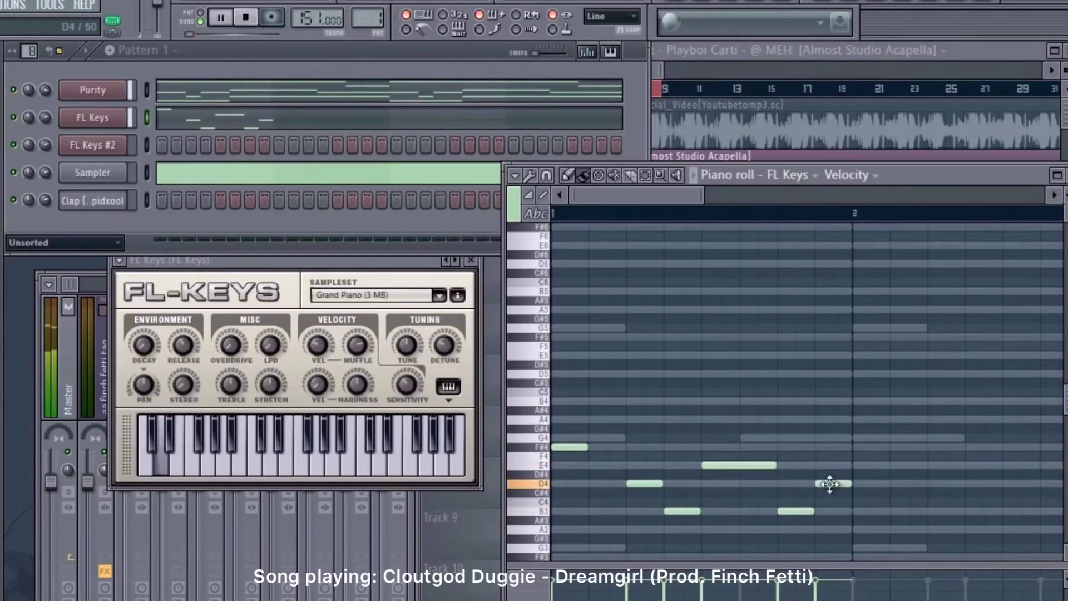
Lengthen the opening F#4 to a quarter note and add a B4 of the same length above it
key(space)
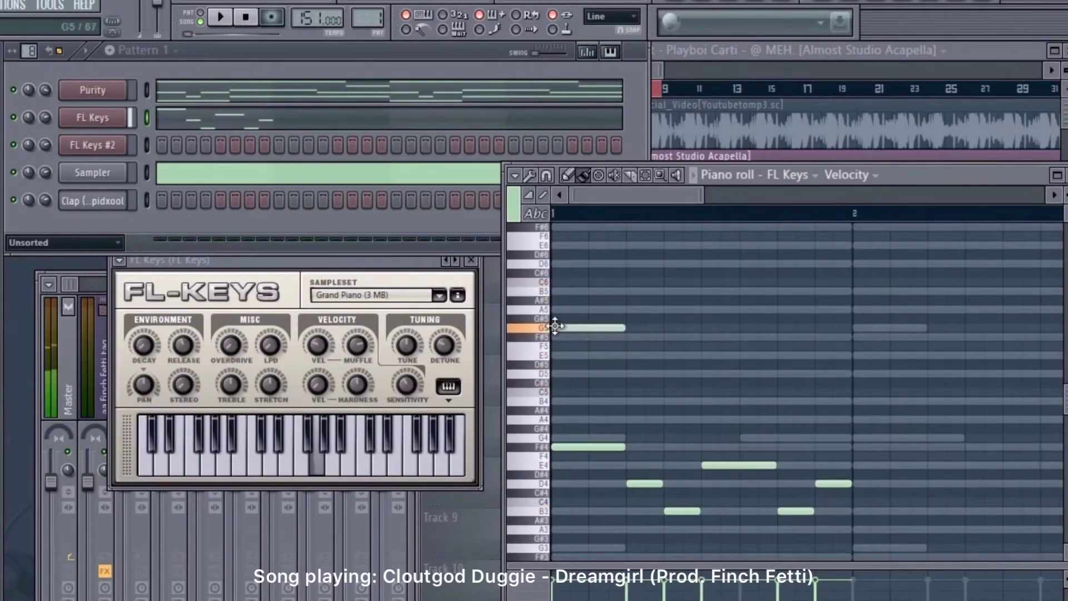
drag(568, 374, 567, 401)
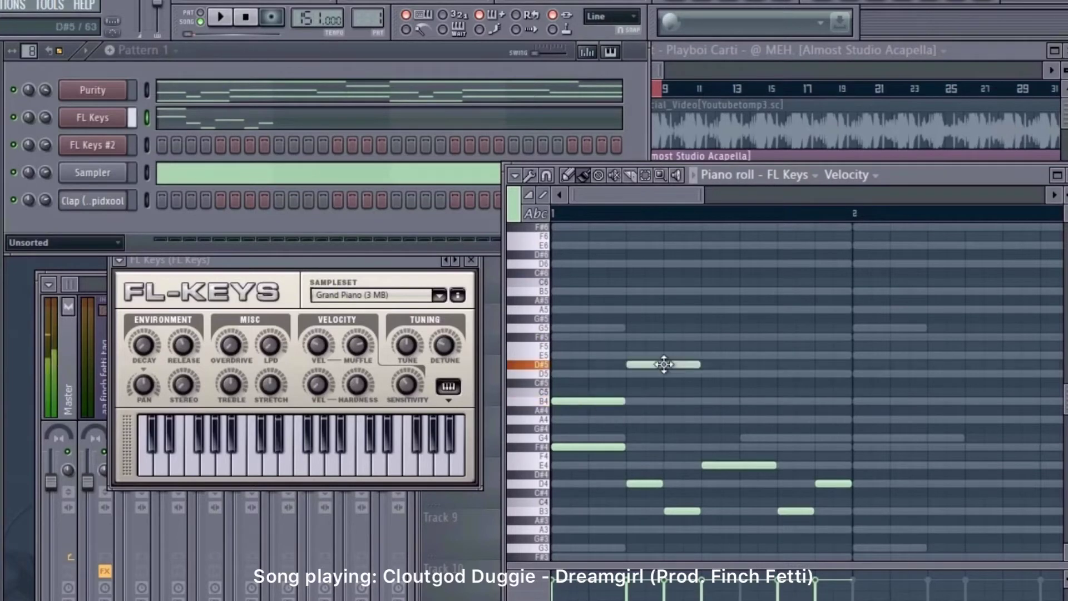
Complete bar one's upper line with quarter notes D5, E5 and F#5, and duplicate the whole bar through bar four
key(space)
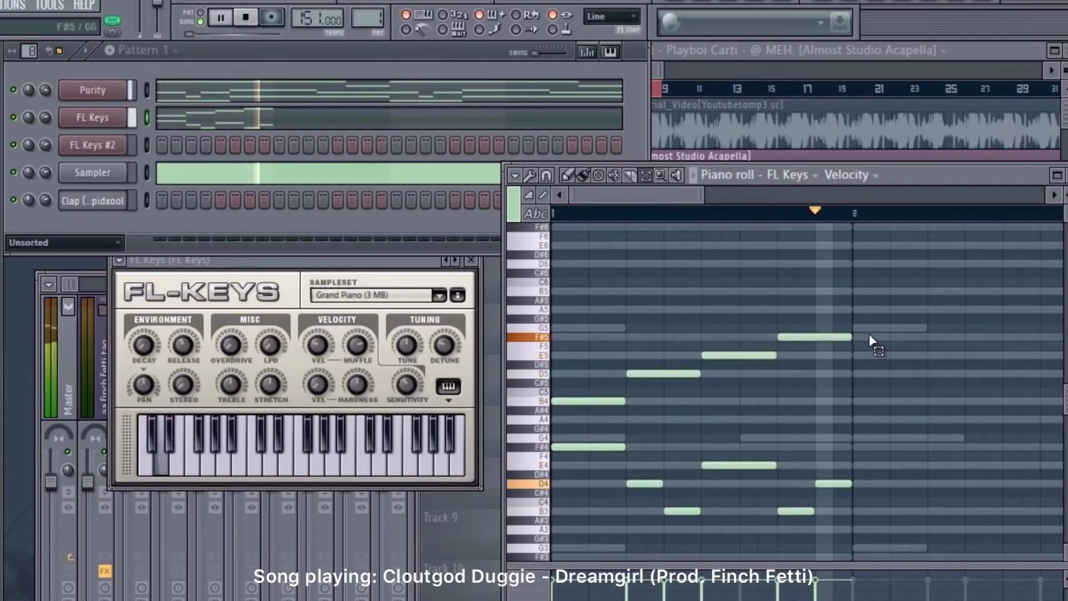
key(space)
drag(885, 310, 413, 542)
key(ctrl+b)
key(ctrl+b)
drag(638, 195, 855, 204)
scroll(855, 205, down, 3)
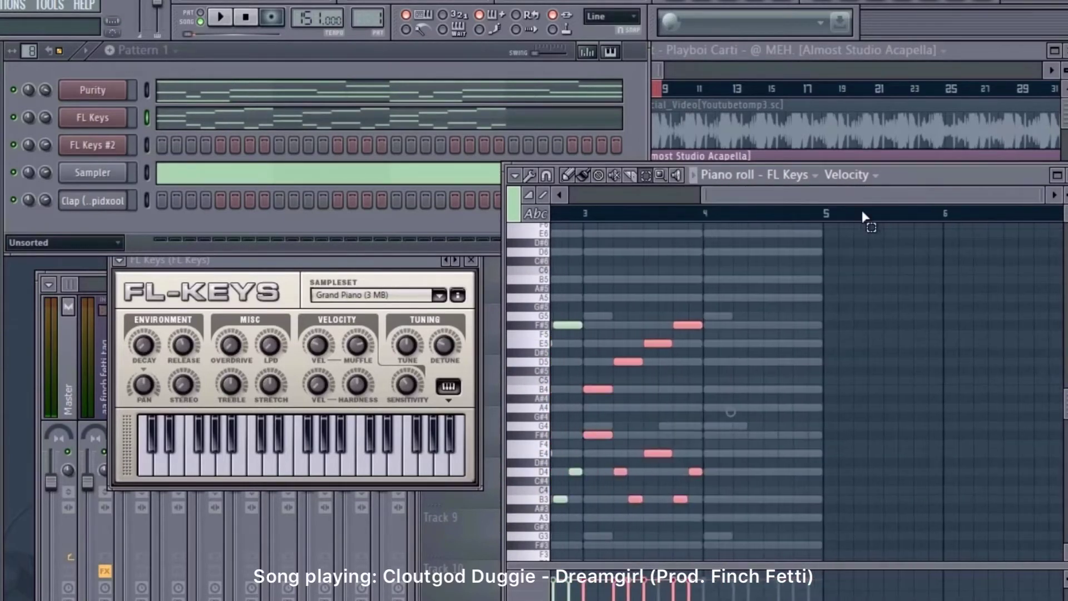
key(ctrl+b)
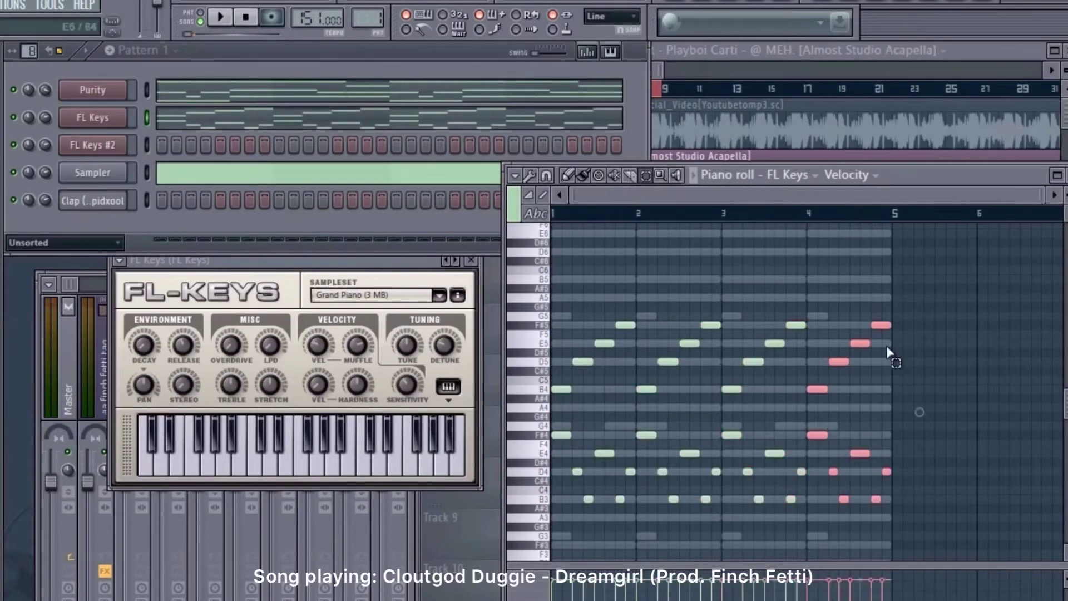
Delete the lower-line notes in bars two to four, keeping the upper line and bar one's lower line
drag(925, 282, 847, 363)
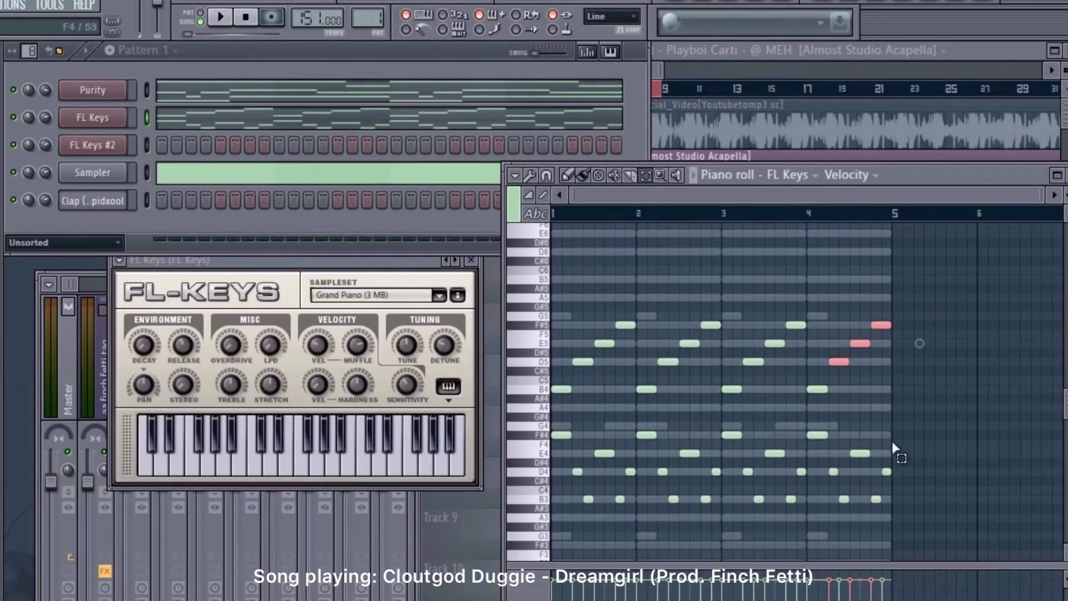
drag(932, 424, 659, 552)
key(Delete)
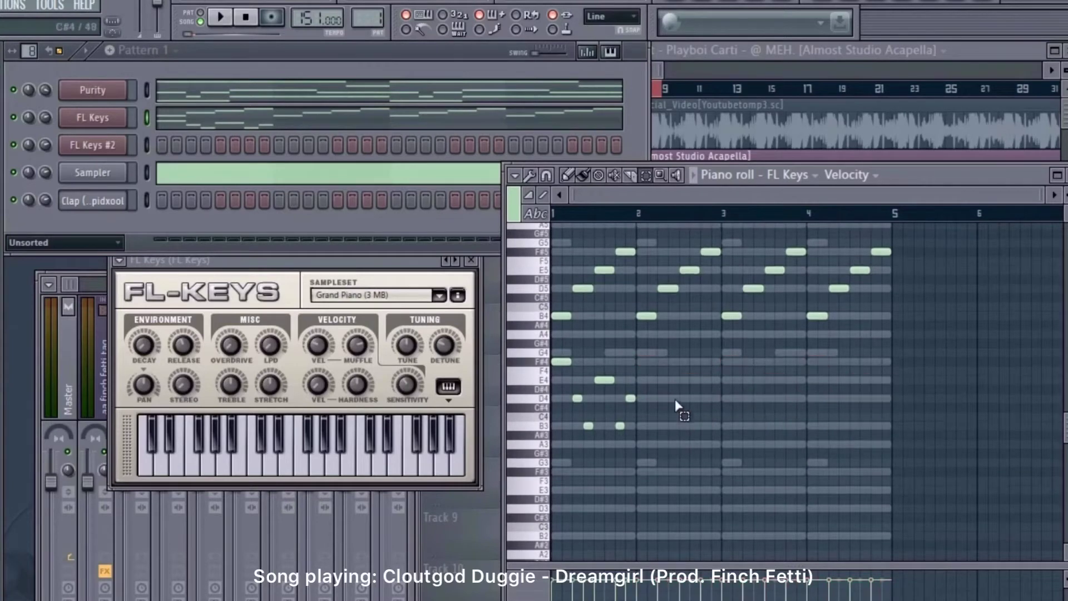
Stretch bar one's lower line to double length across two bars and duplicate it into bars three and four
drag(676, 399, 534, 426)
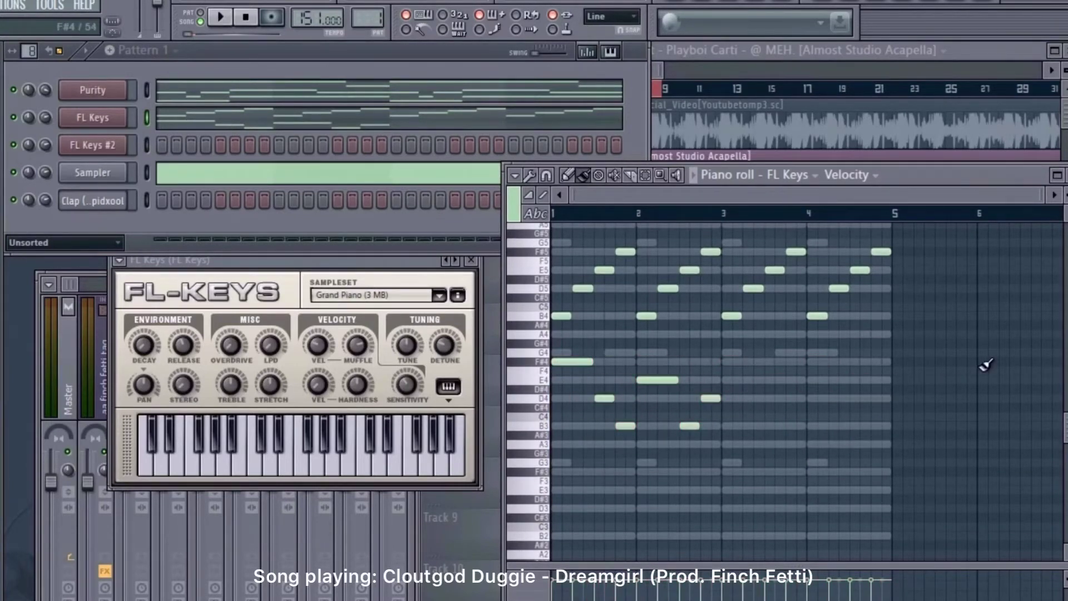
key(space)
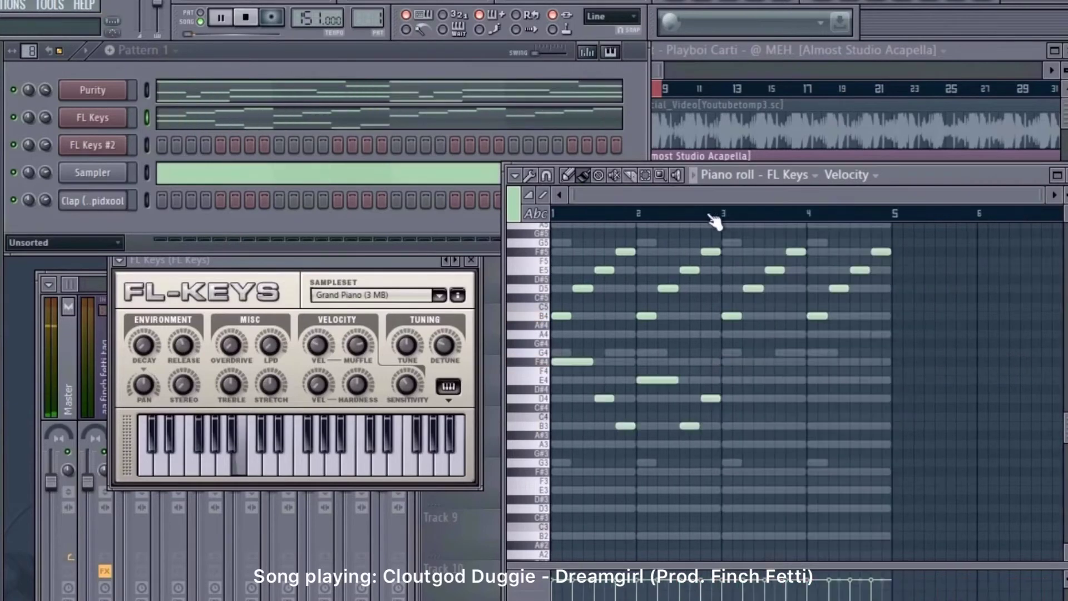
drag(751, 358, 454, 476)
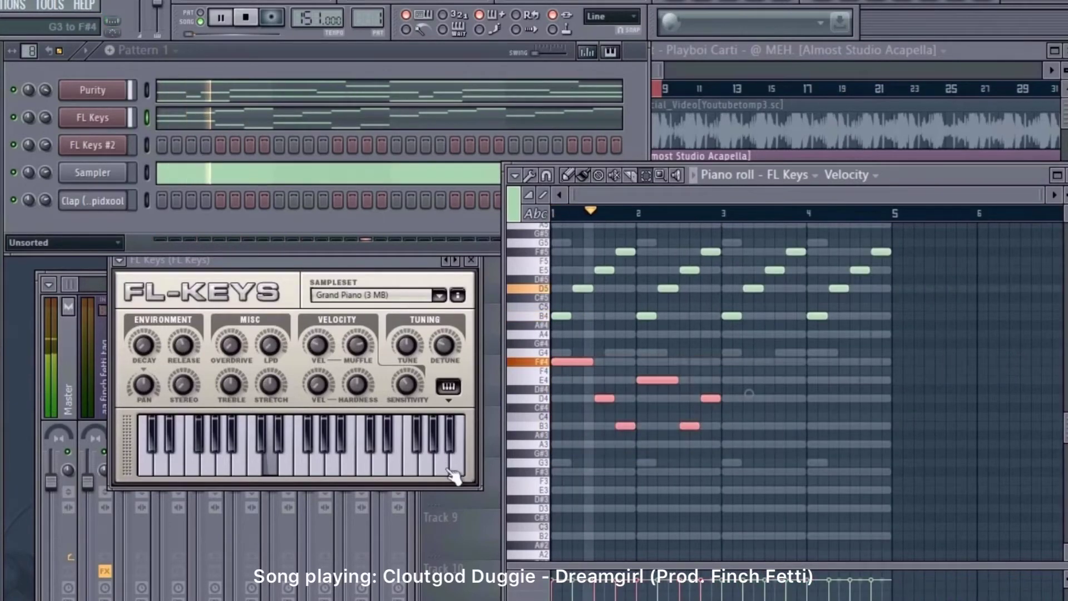
key(ctrl+b)
key(ctrl+d)
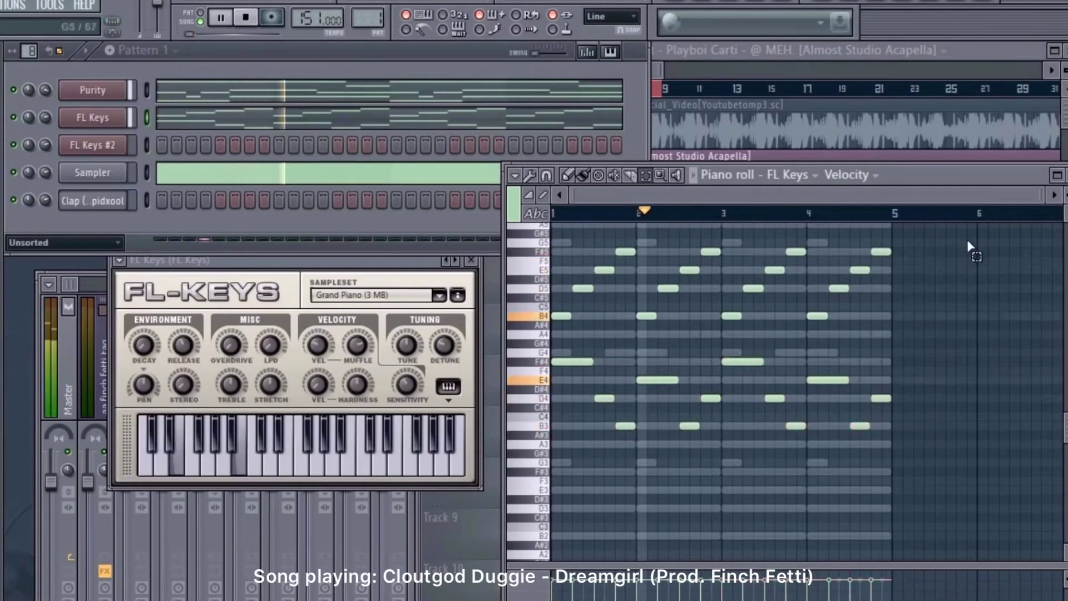
drag(1066, 222, 1065, 200)
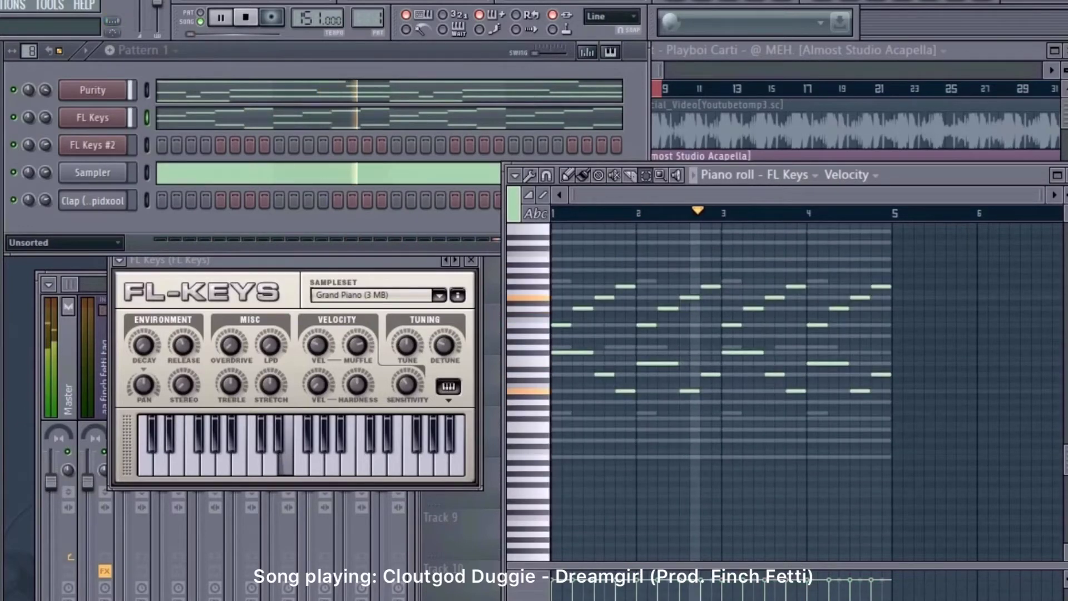
key(space)
Replace the FL Keys channel's instrument with a second Purity, keeping its notes
right_click(129, 111)
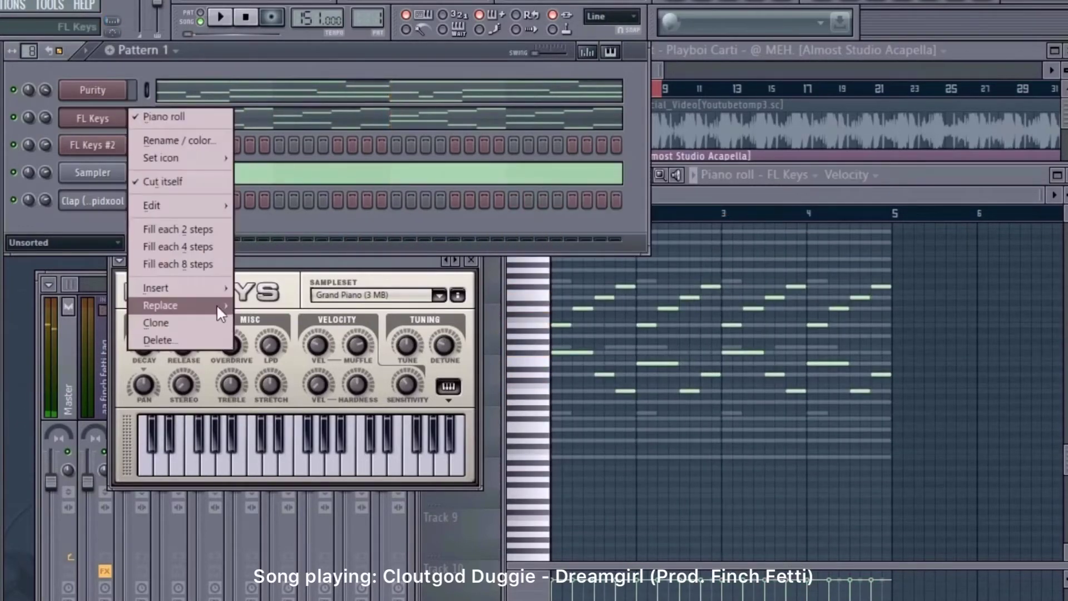
mouse_move(218, 309)
click(411, 383)
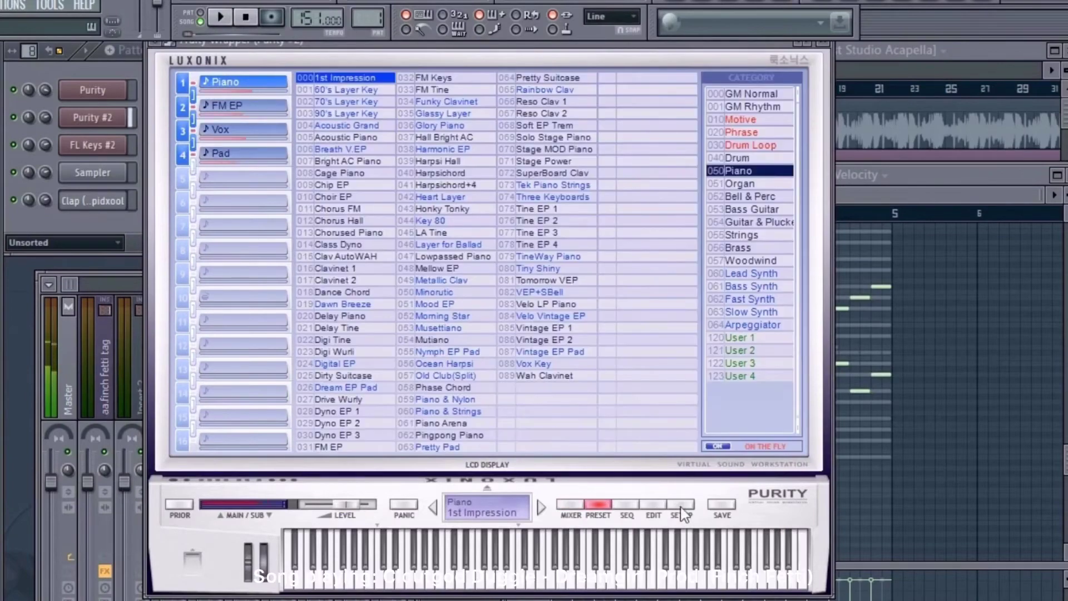
Load the Arpelesta preset from the Arpeggiator category in Purity #2 and close its plugin and piano roll windows
click(681, 504)
click(598, 504)
click(748, 325)
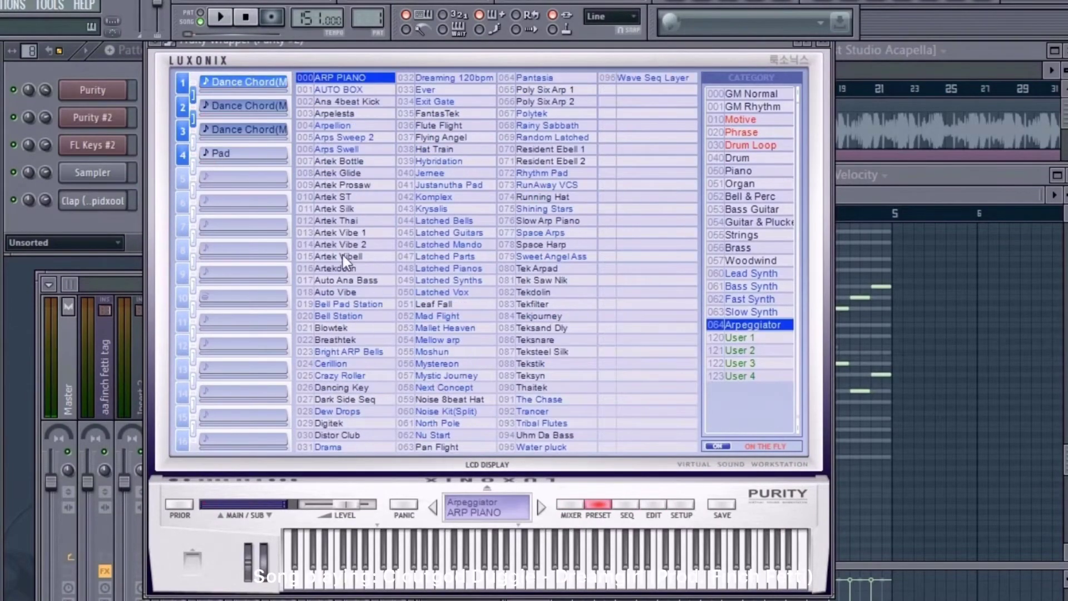
click(356, 398)
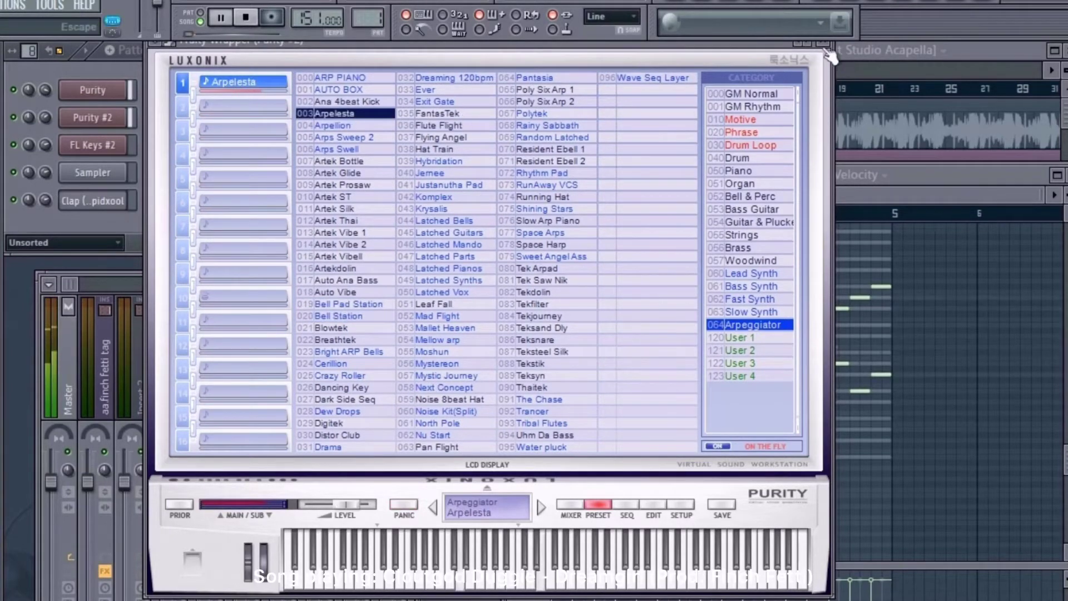
click(92, 117)
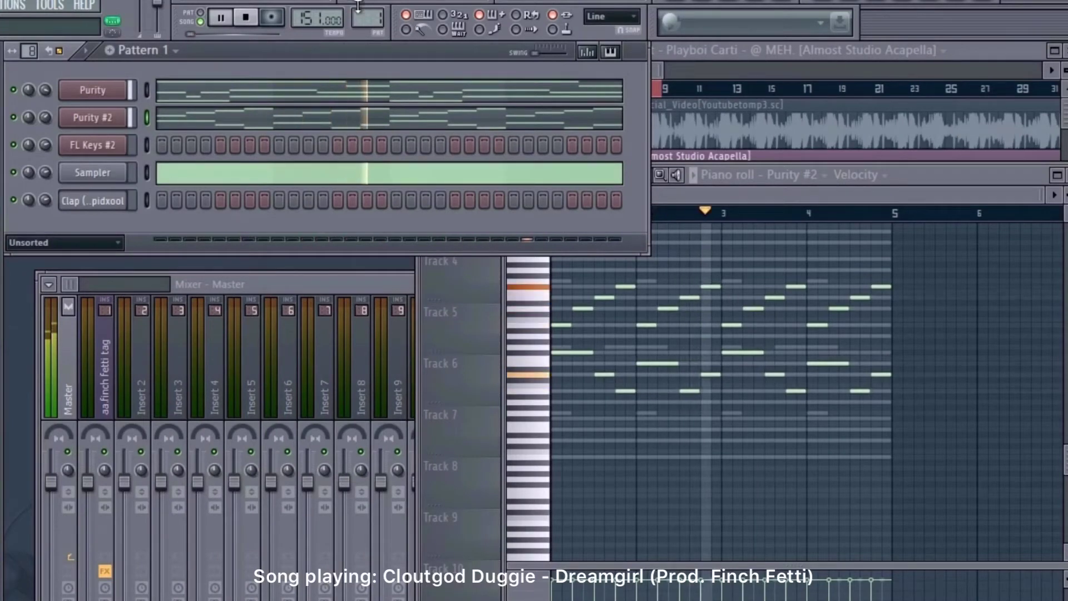
click(1043, 165)
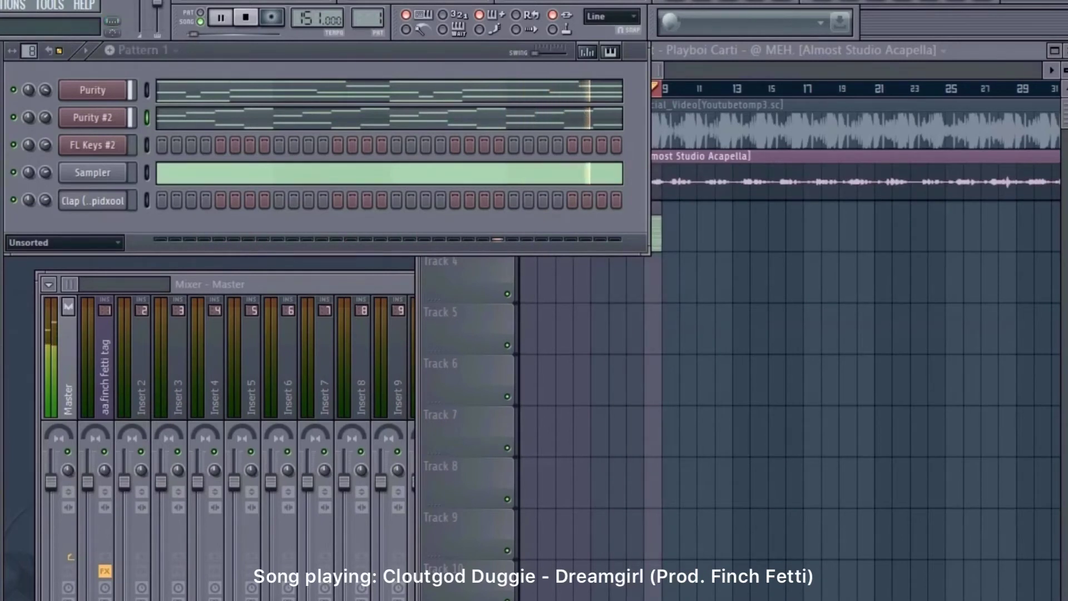
Try claps on steps 9 and 25 of the clap channel
click(278, 200)
click(131, 200)
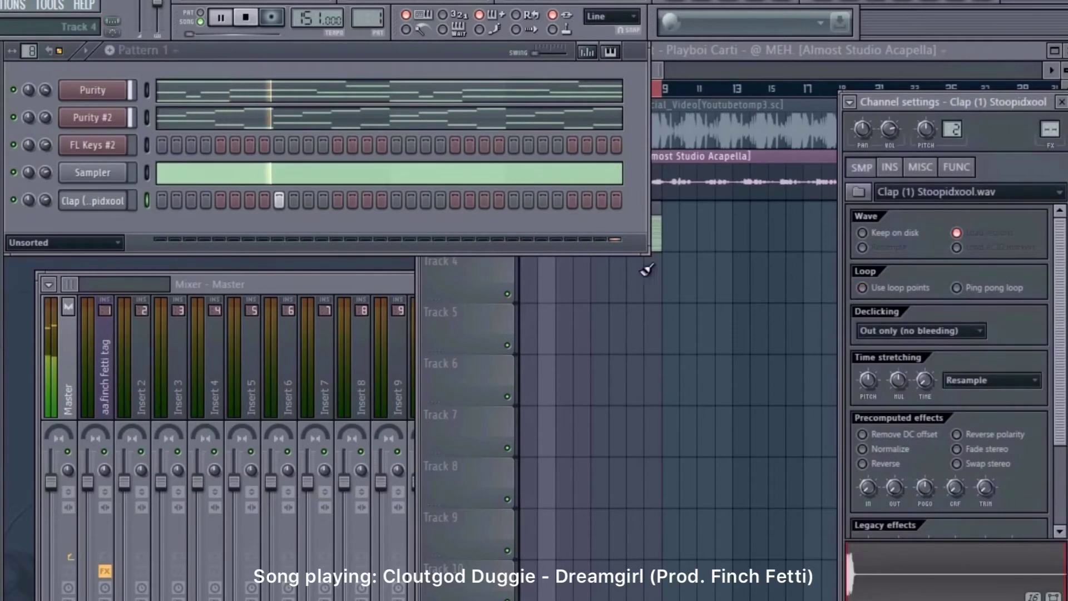
click(454, 201)
click(602, 200)
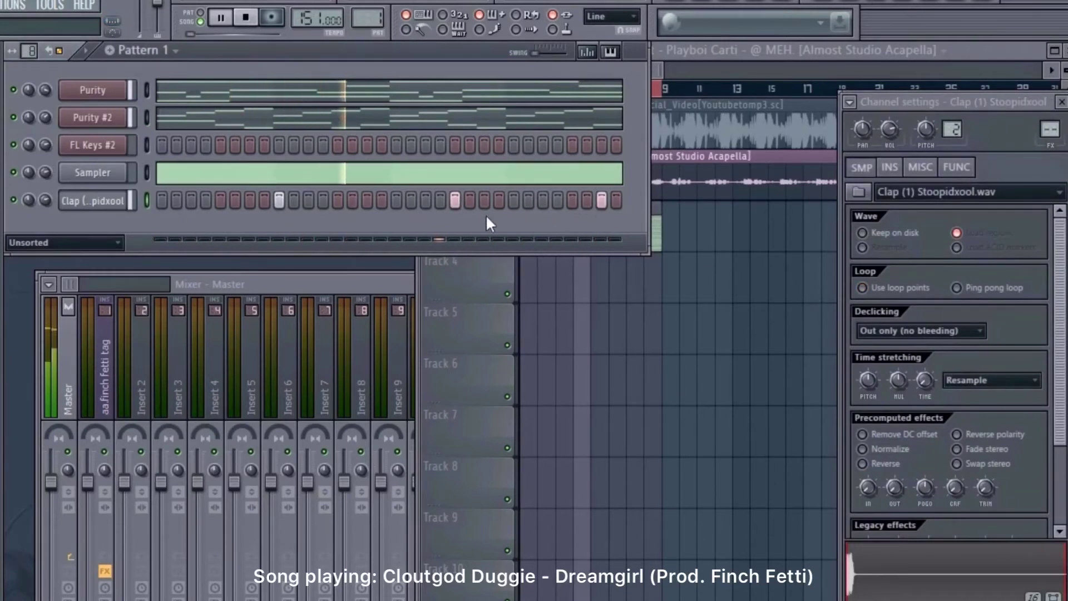
click(514, 200)
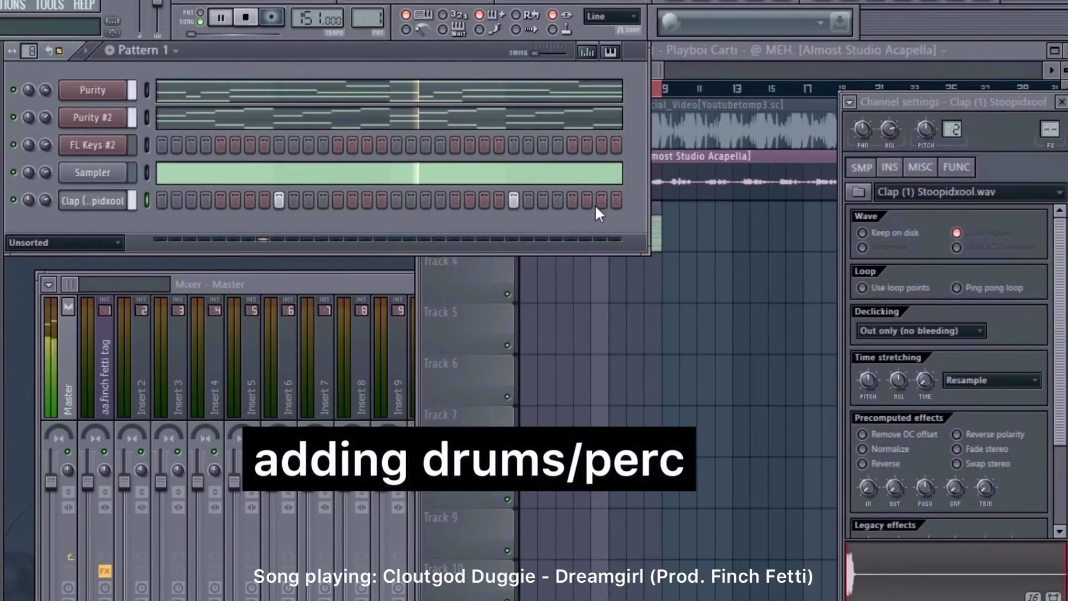
Lay out C5 claps on the third and seventh steps of all four bars, with extra hits only at the ends of bars two and four
right_click(132, 196)
click(145, 199)
key(Return)
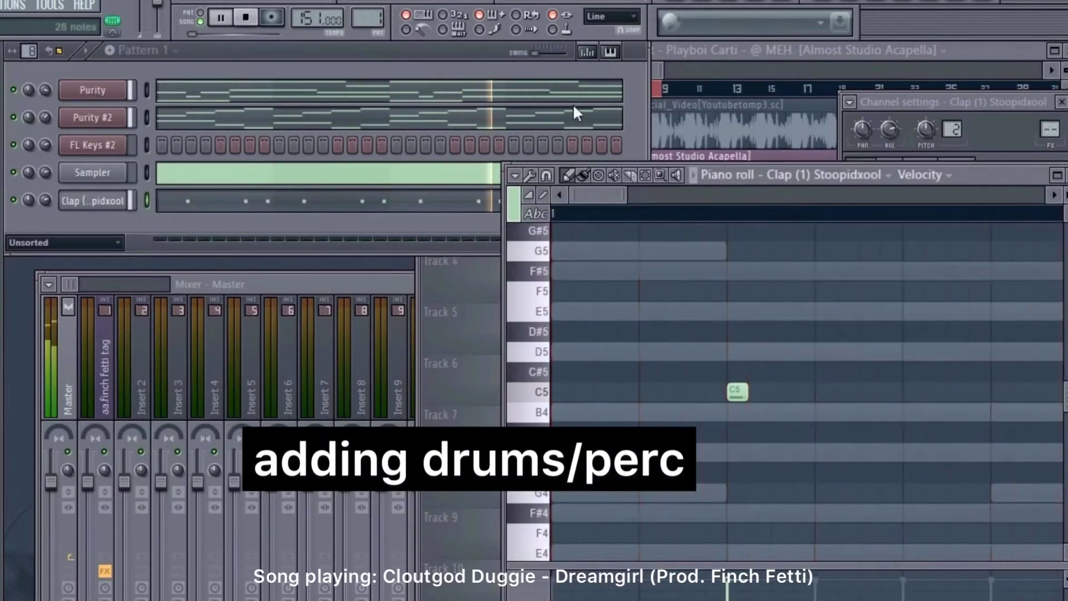
scroll(653, 219, down, 3)
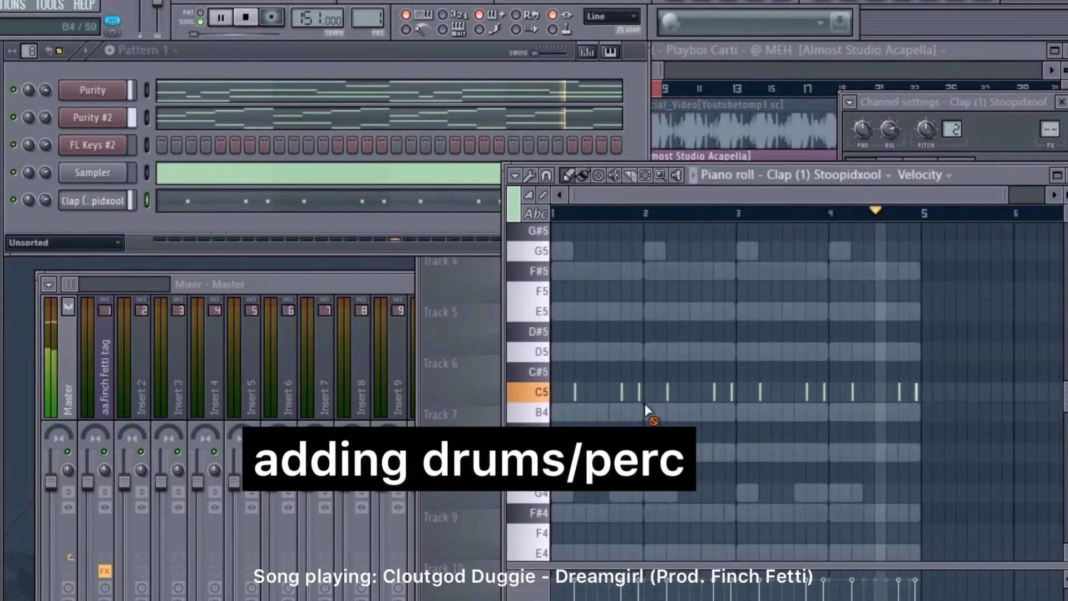
drag(737, 563, 744, 381)
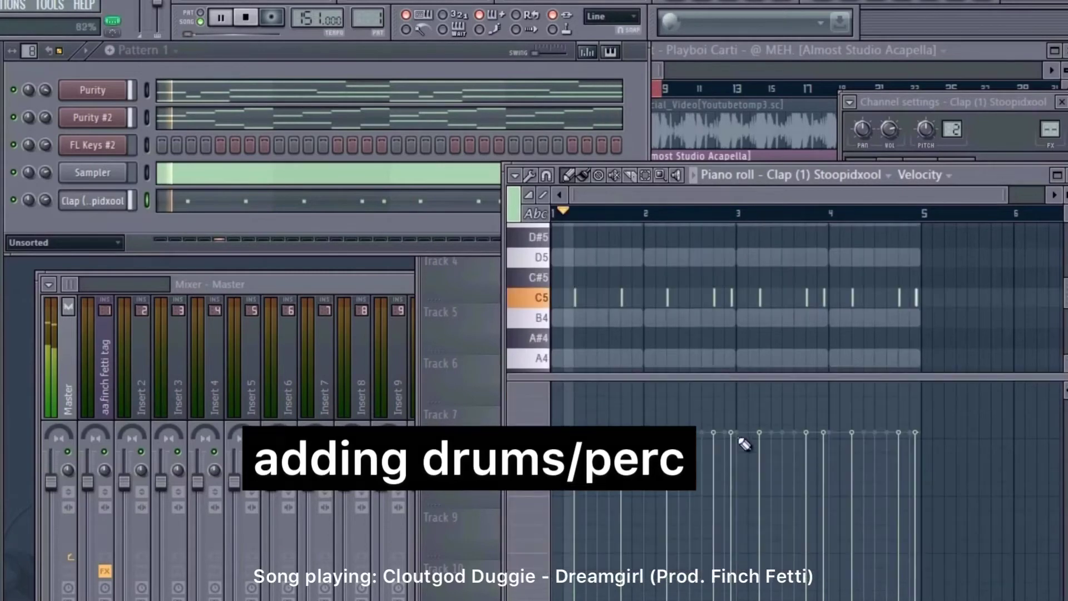
right_click(824, 298)
key(F7)
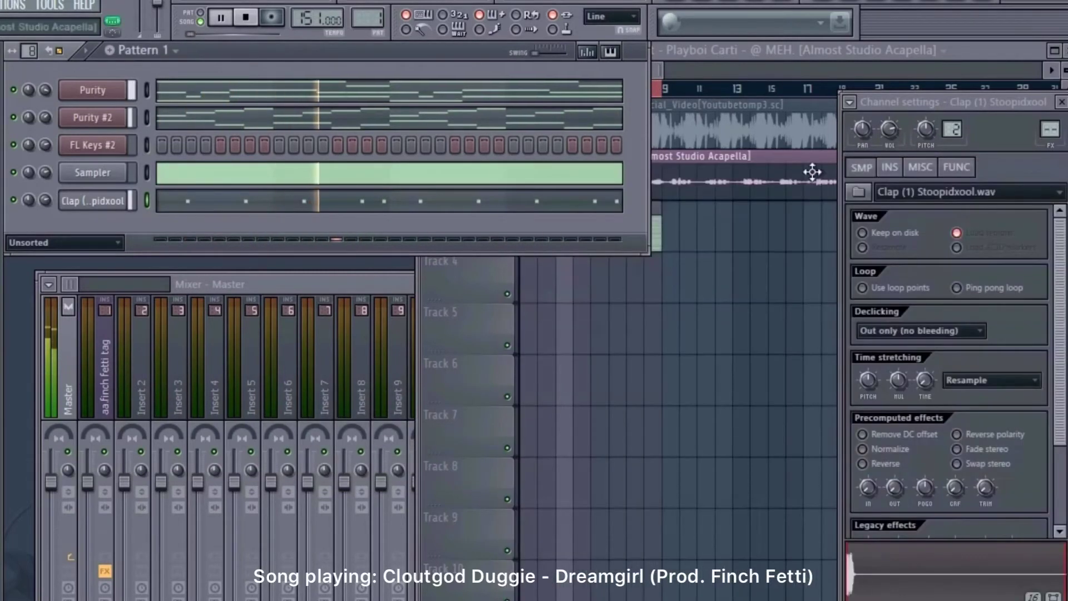
Mute the acapella on Track 2 and add the Hi-Hat (8) Pluggz sample as a new channel below the clap
click(570, 216)
click(508, 192)
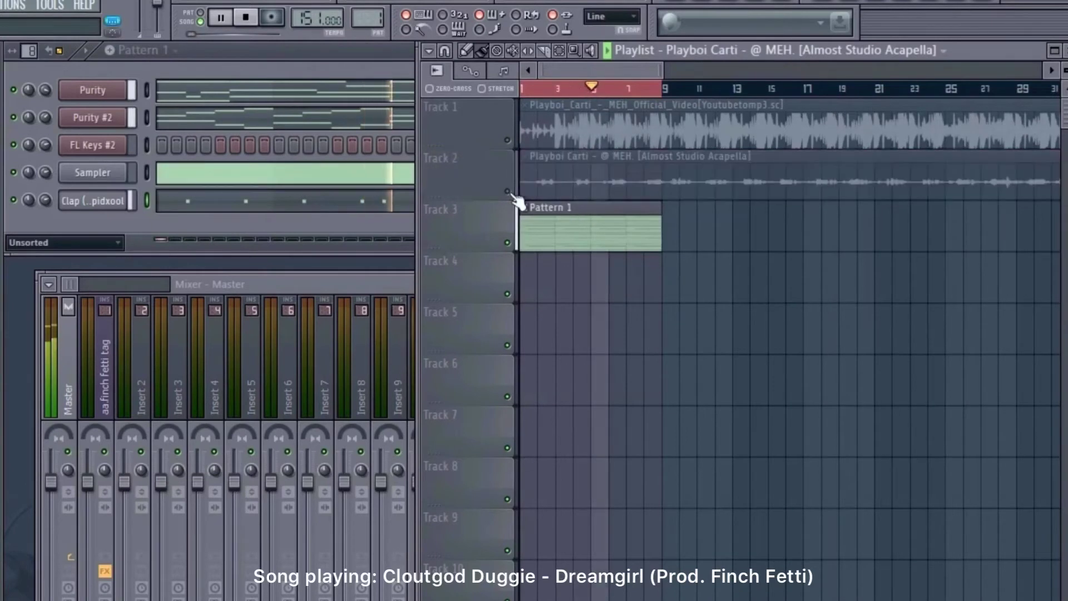
click(69, 202)
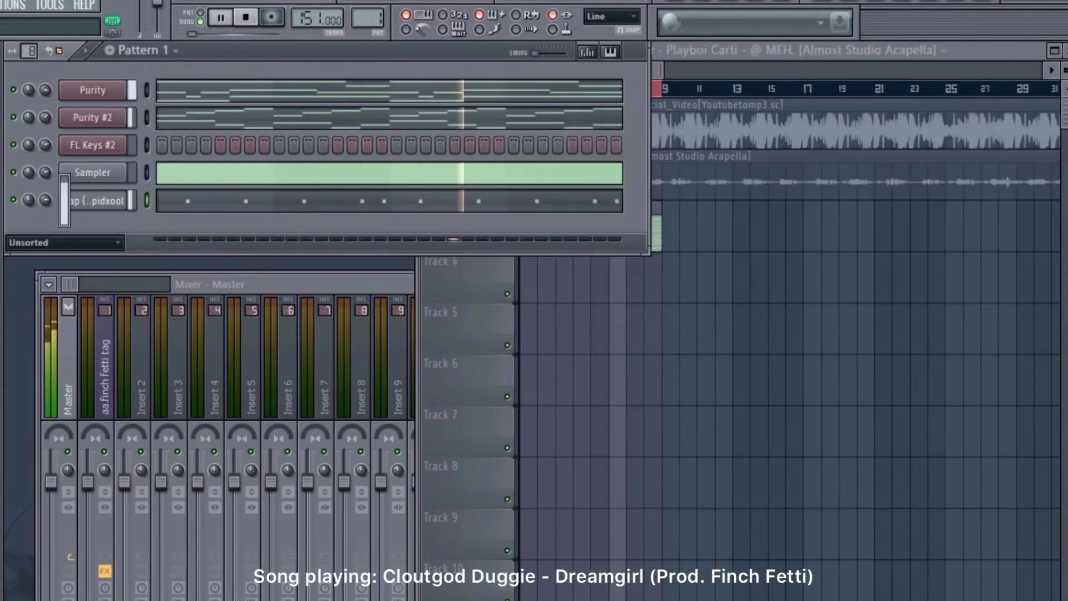
drag(17, 362, 163, 234)
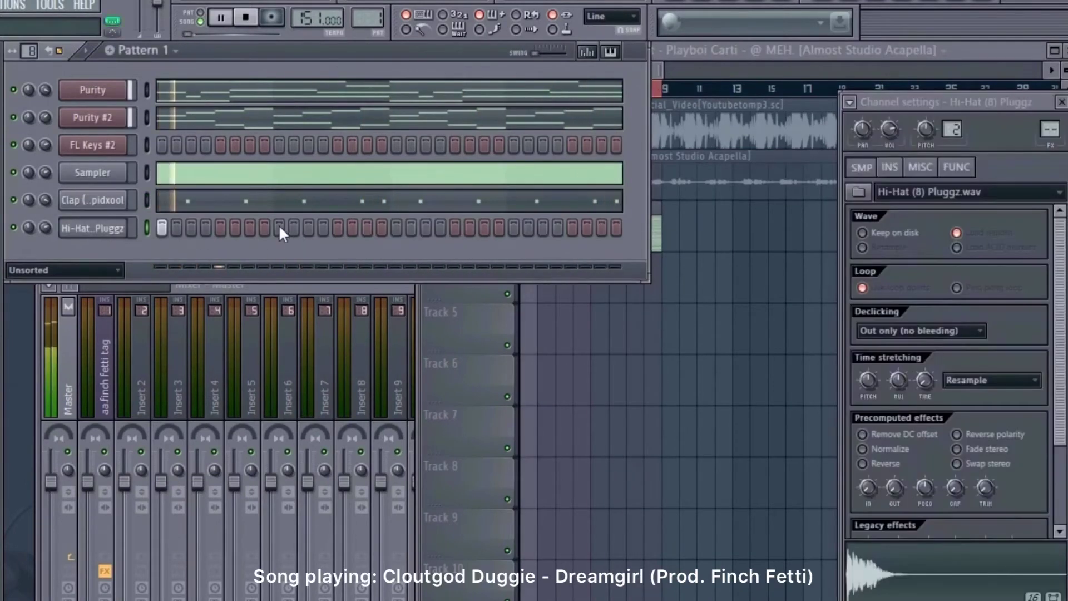
Quantize the hi-hat's C5 pattern and add extra hits at the ends of bars two and four
key(F7)
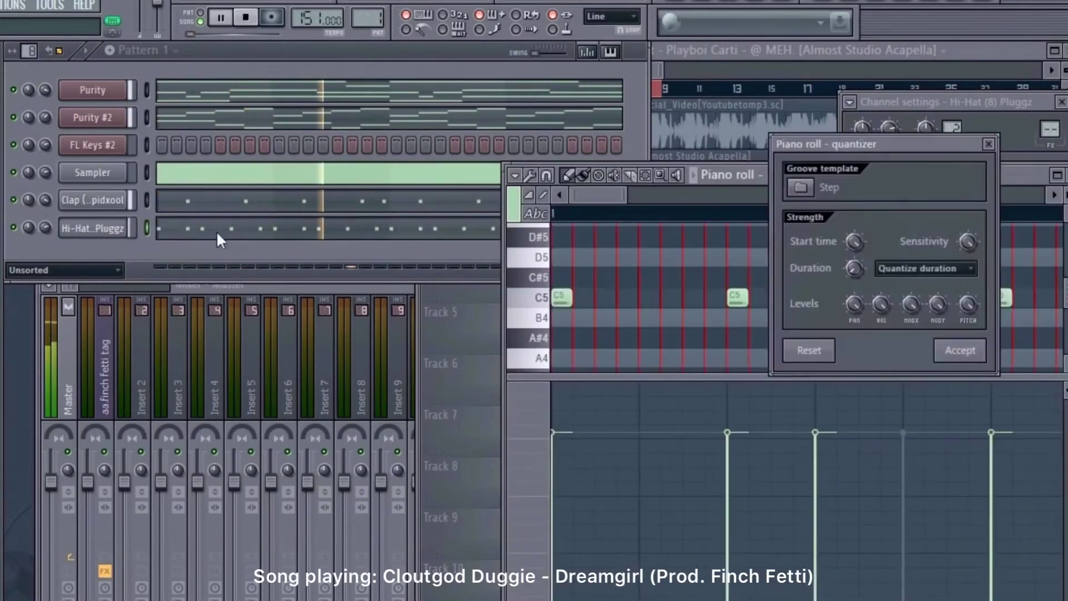
key(Return)
click(703, 204)
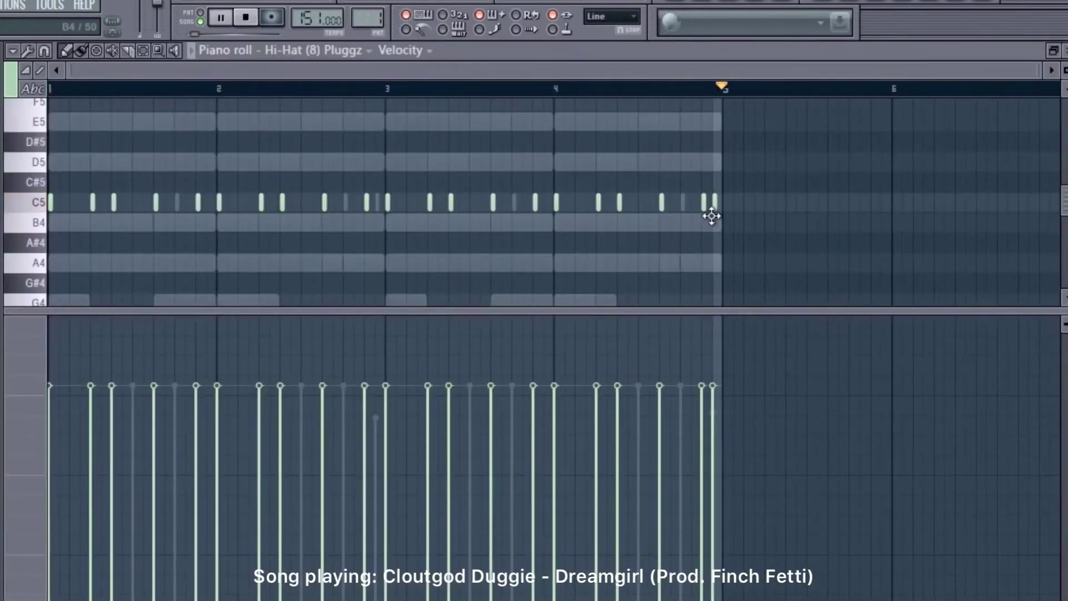
click(362, 206)
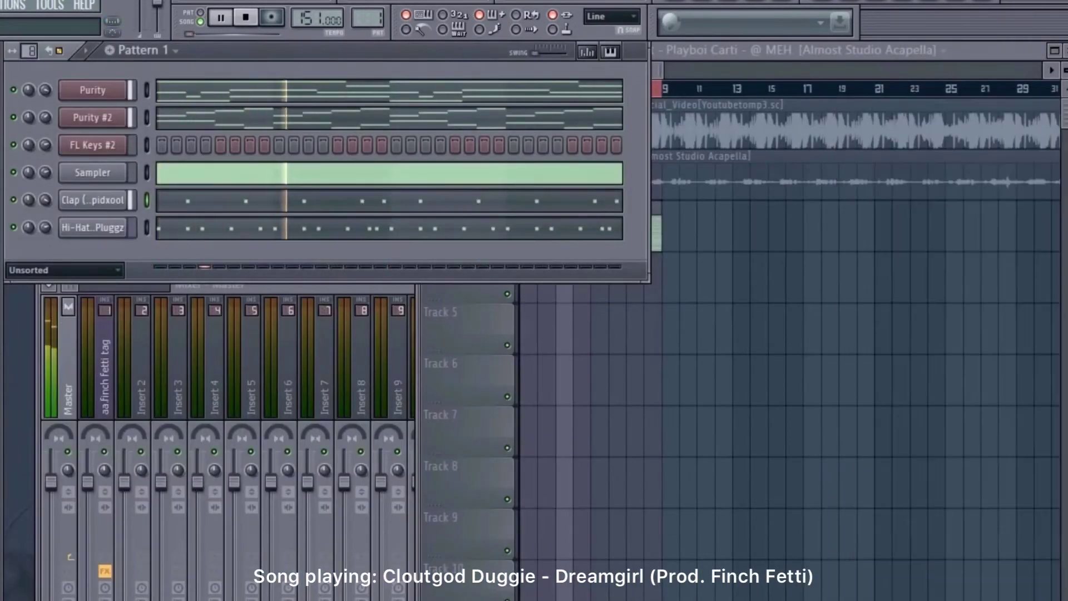
Add the 808 (2) Spinz sample as a new channel and turn off its loop points
right_click(131, 248)
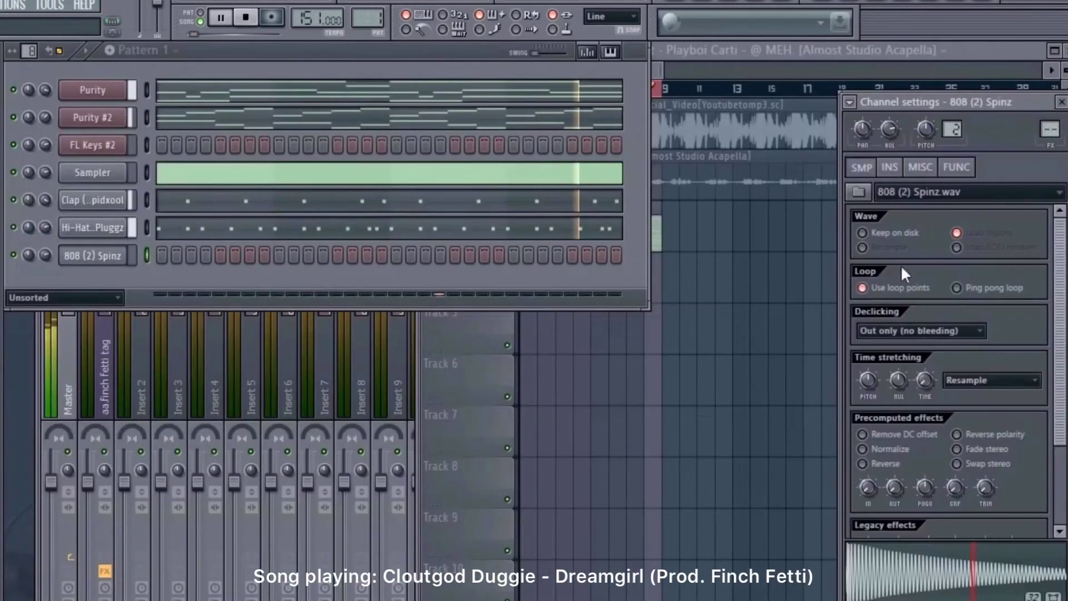
right_click(131, 248)
click(163, 257)
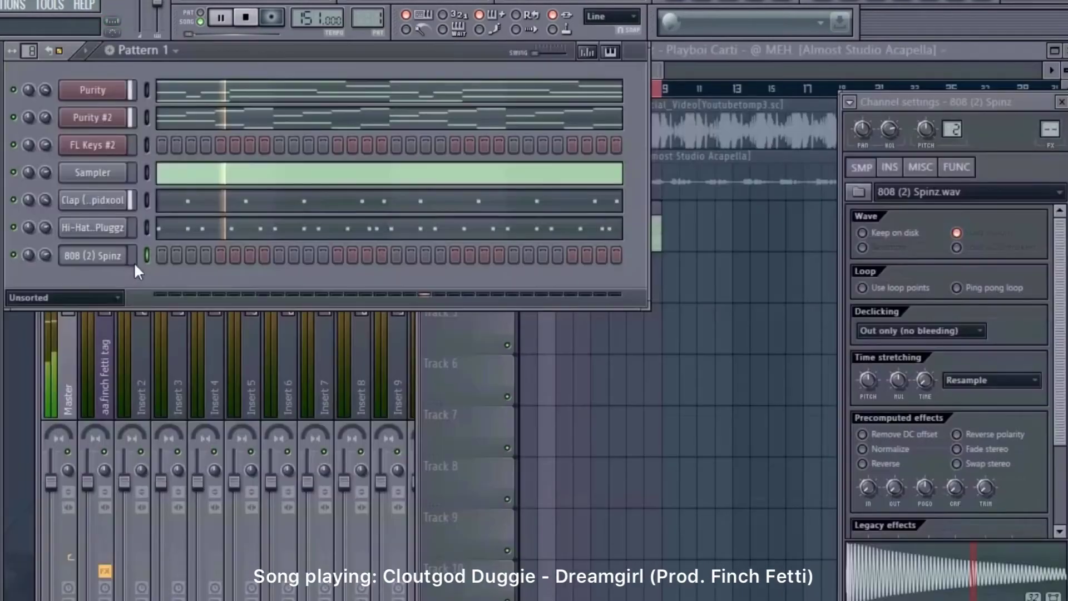
Transpose the 808's short opening note up to around G8 and place a hit at the start of all four bars
right_click(131, 248)
click(168, 253)
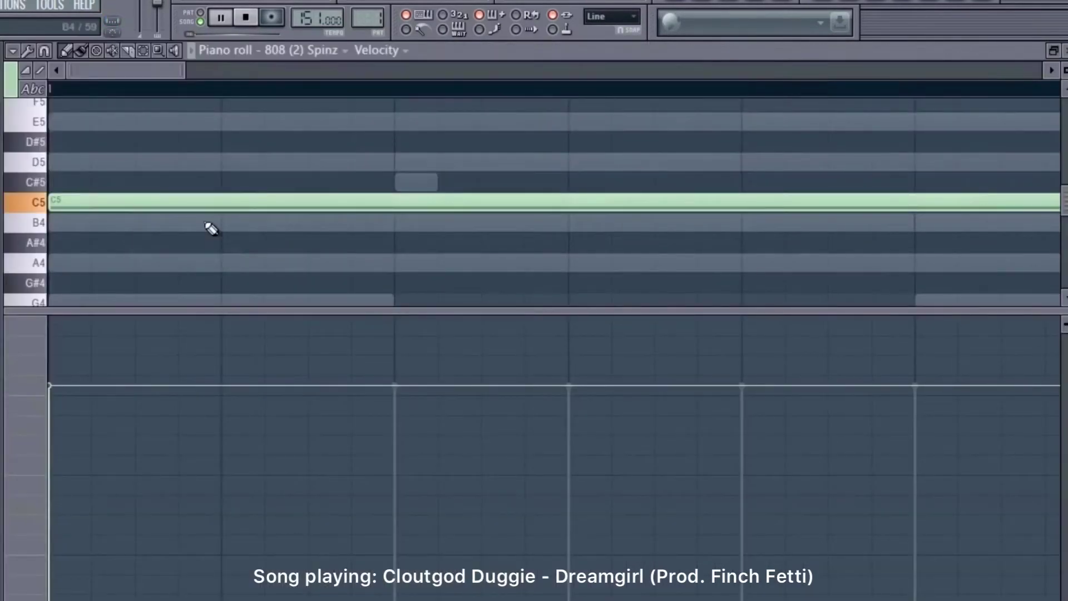
key(shift+Up)
key(shift+Up)
key(shift+Up)
key(shift+Up)
key(shift+Up)
key(shift+Up)
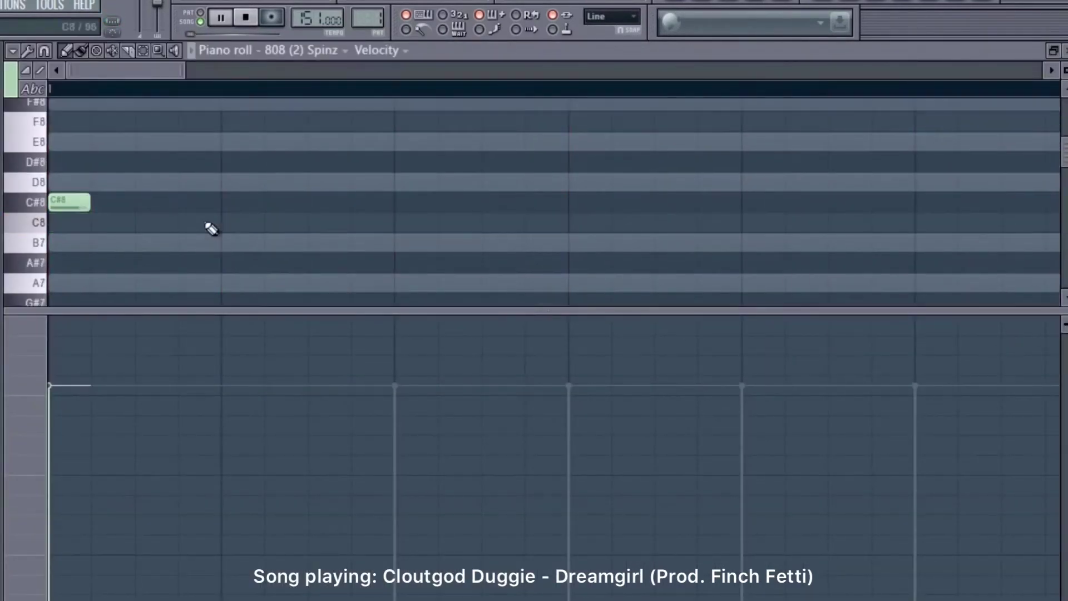
key(shift+Up)
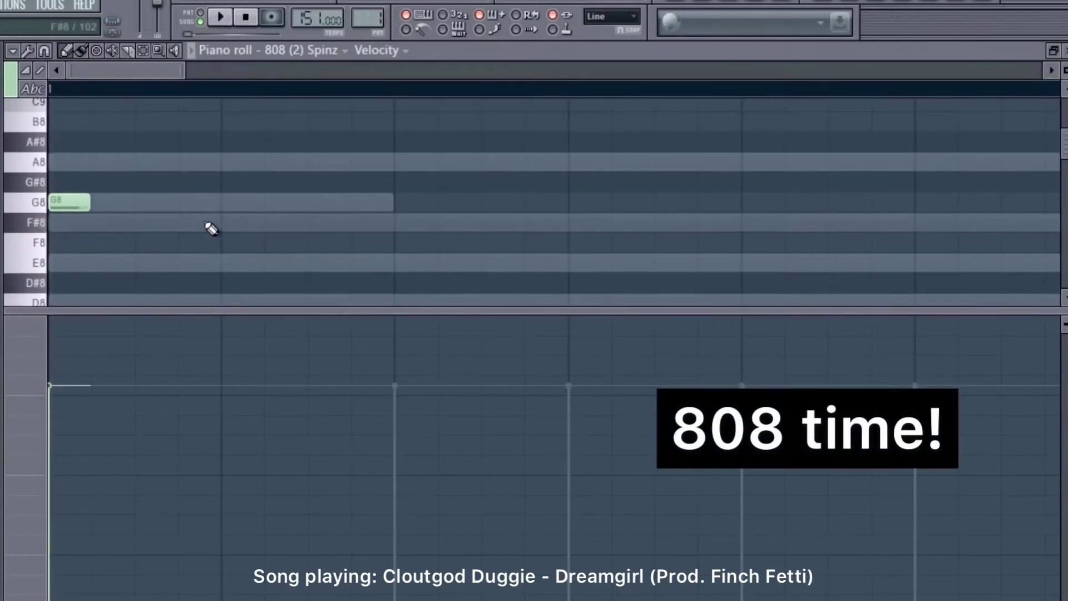
key(shift+Down)
key(F7)
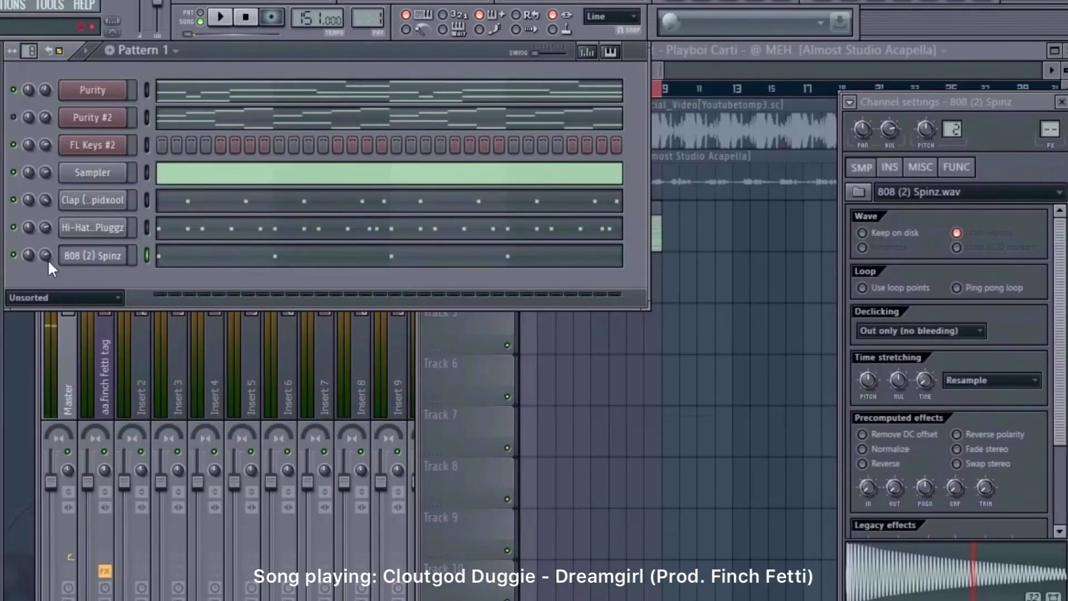
Add a second F#8 808 hit in bar one, lower bar two's opening hit to E8 and add two more E8 hits there
key(F7)
key(space)
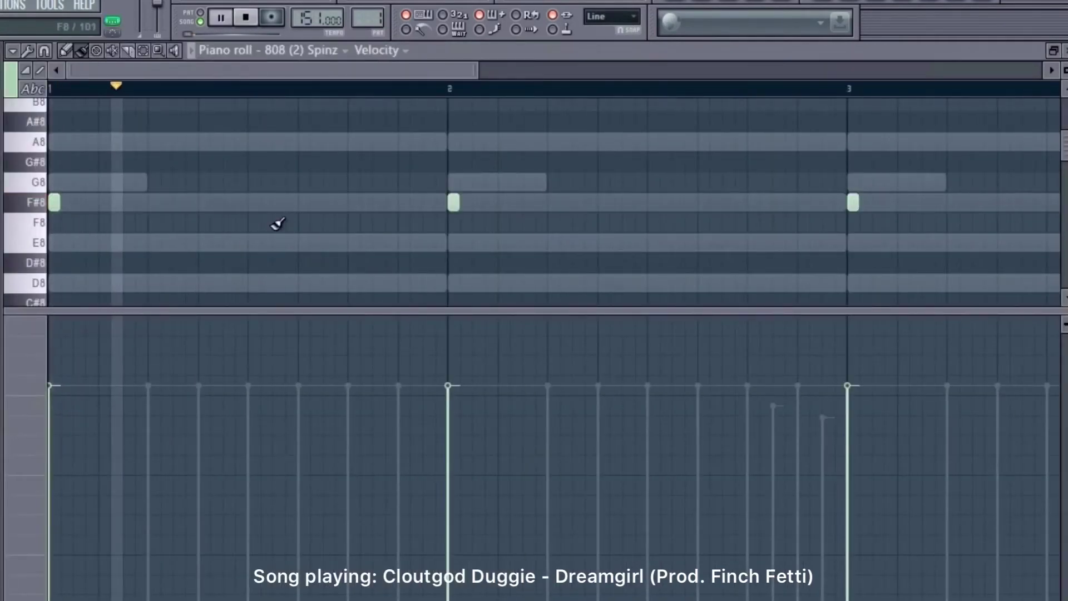
click(305, 202)
drag(454, 202, 454, 243)
click(704, 243)
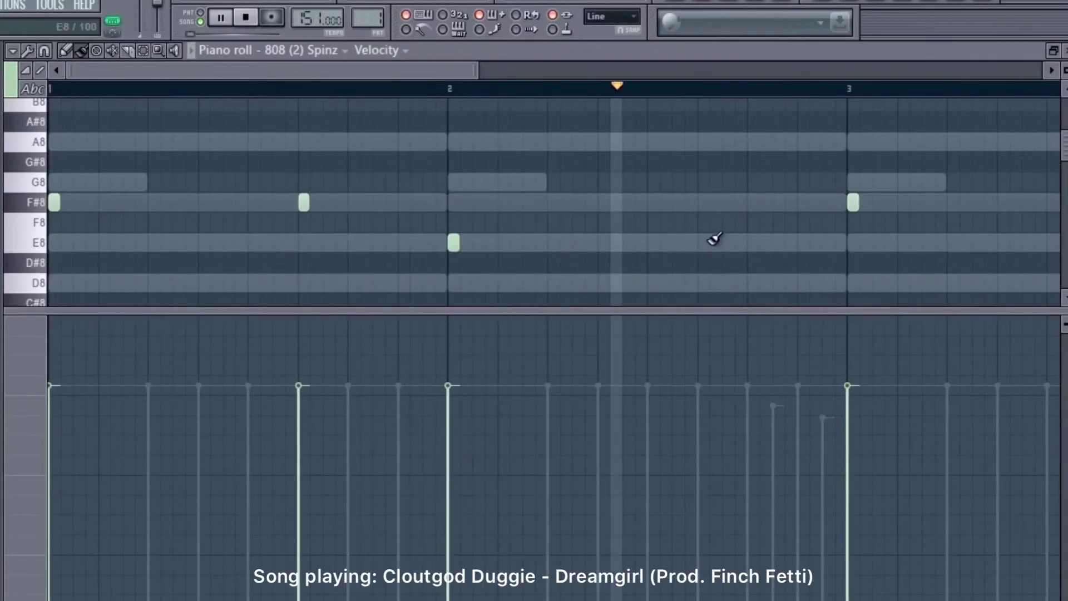
click(779, 243)
key(space)
Add a B7 808 hit at the end of bar two and duplicate the two-bar pattern into bars three and four
scroll(763, 91, down, 4)
mouse_move(539, 243)
mouse_down()
mouse_move(539, 318)
mouse_move(538, 257)
mouse_up()
scroll(422, 133, down, 2)
key(space)
key(ctrl+a)
key(ctrl+b)
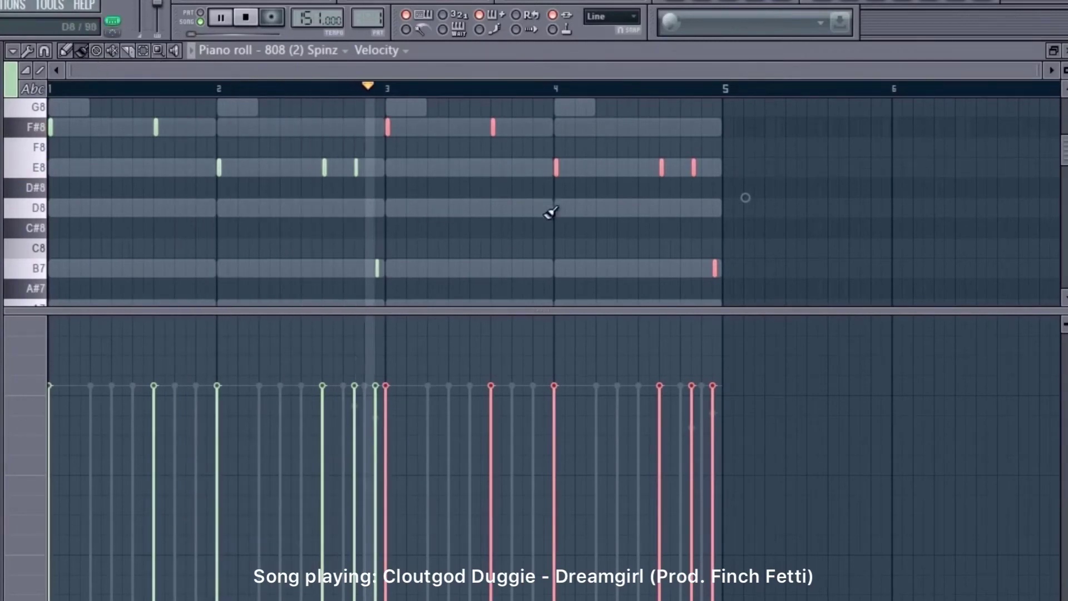
key(ctrl+d)
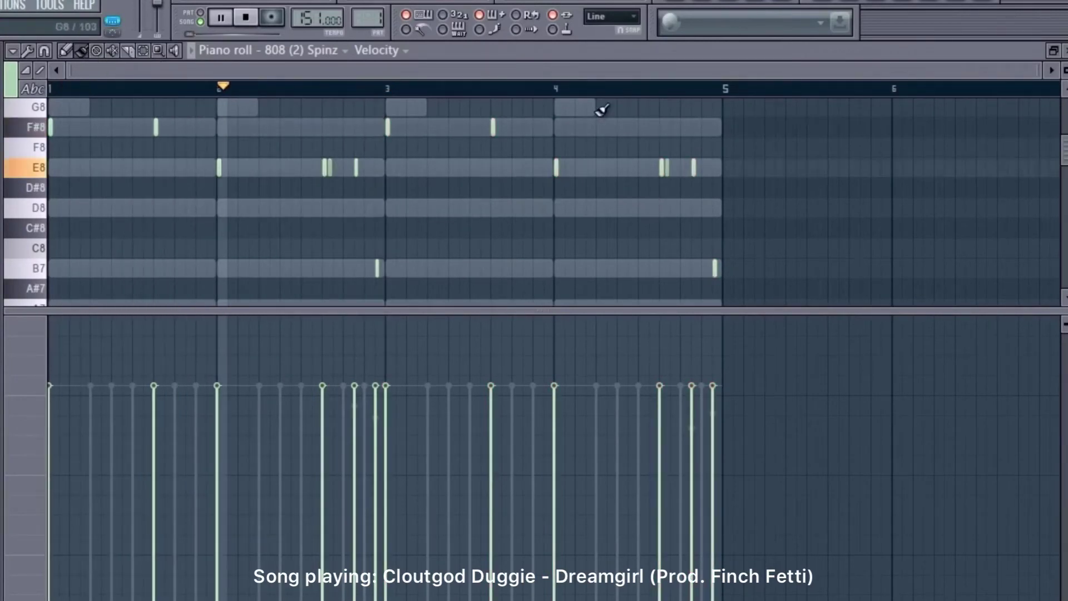
Raise the second 808 hit of bar three to A8
drag(733, 218, 702, 307)
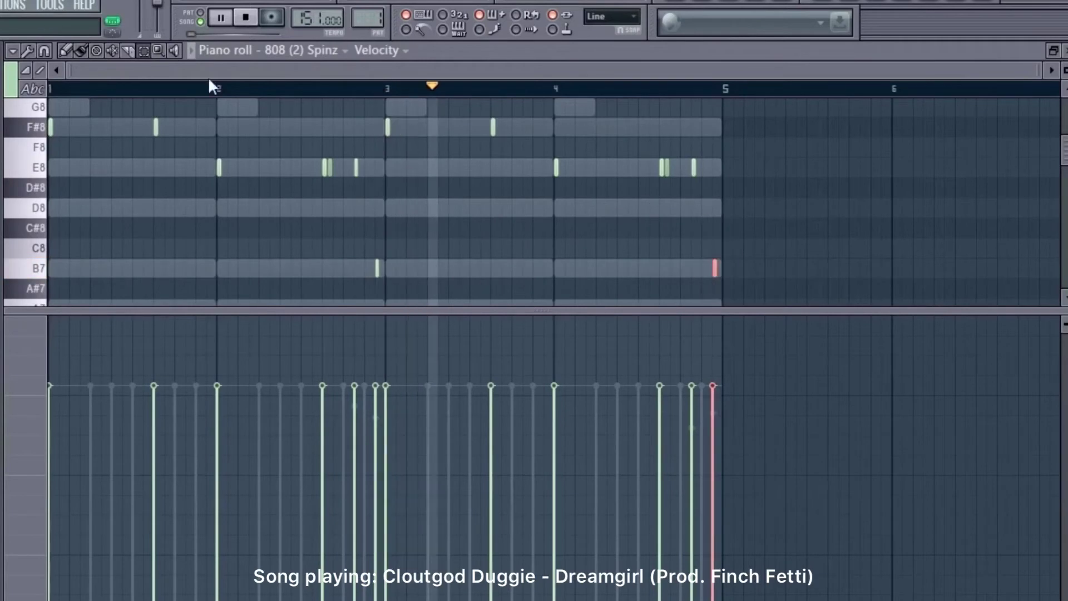
key(space)
scroll(40, 146, up, 2)
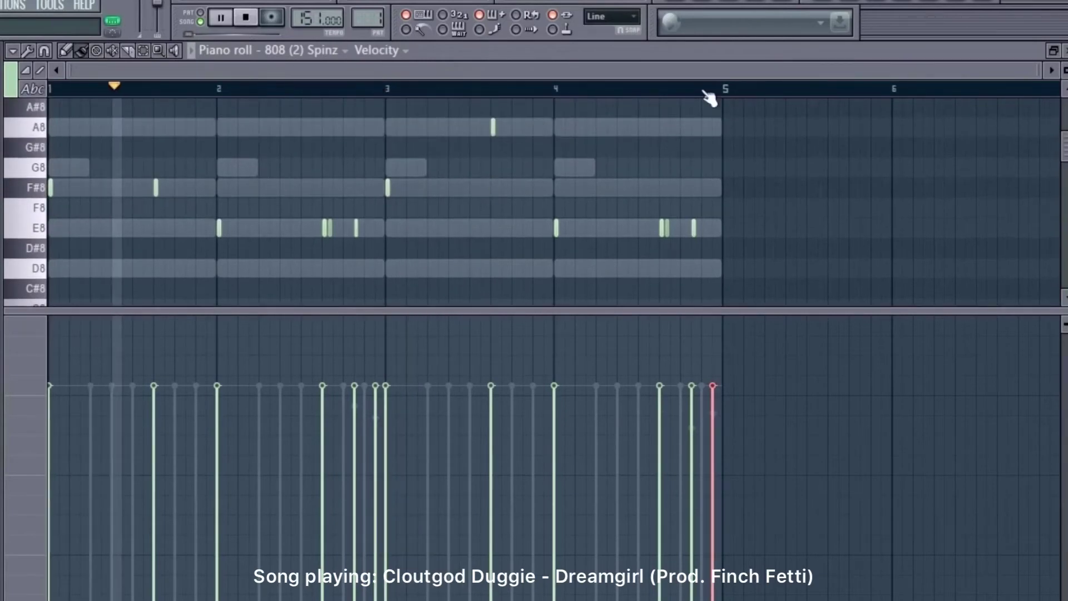
scroll(919, 174, down, 2)
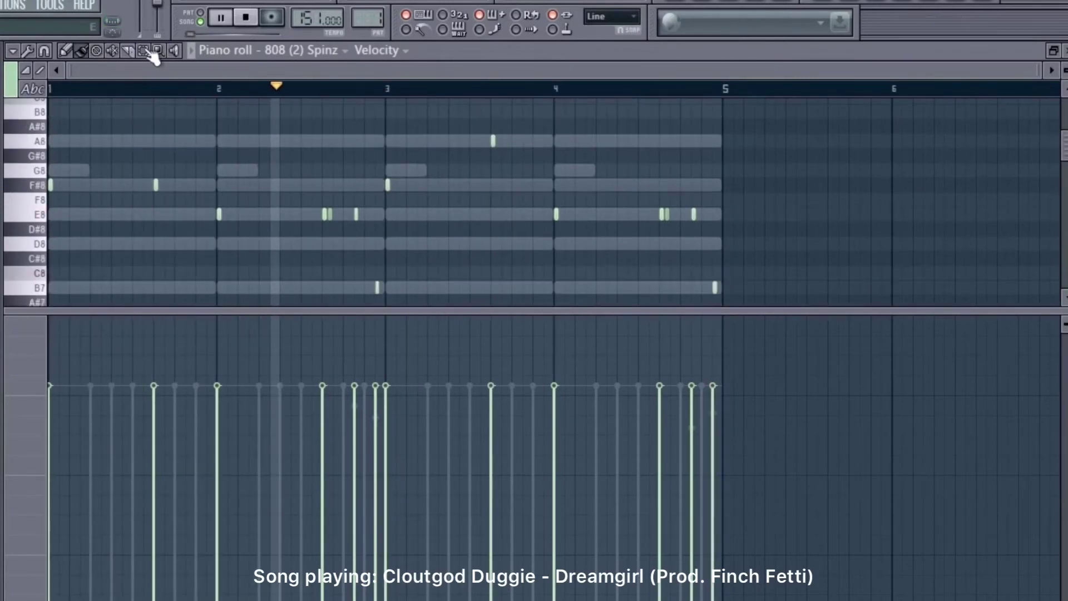
Build a fast E8 808 roll near the end of bar four and raise the bar's last B7 hit one octave
click(702, 215)
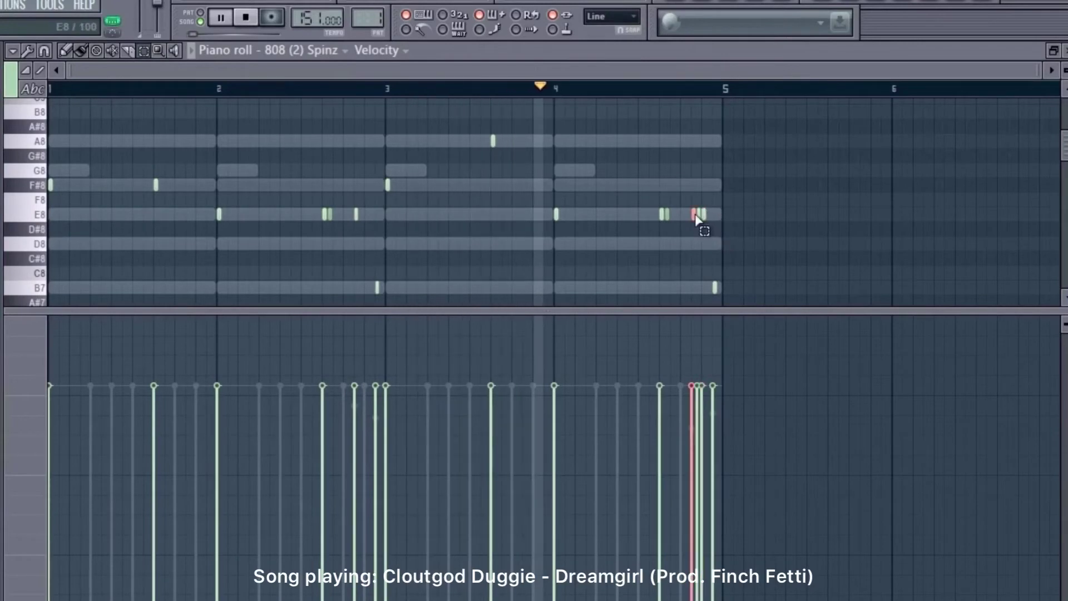
key(ctrl+u)
click(895, 372)
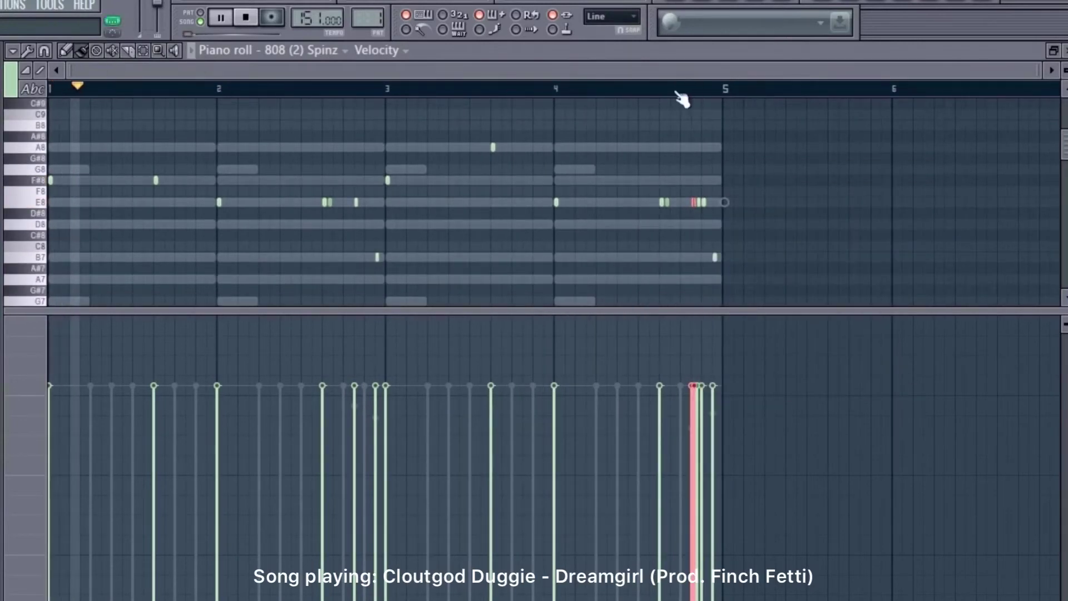
scroll(733, 239, up, 3)
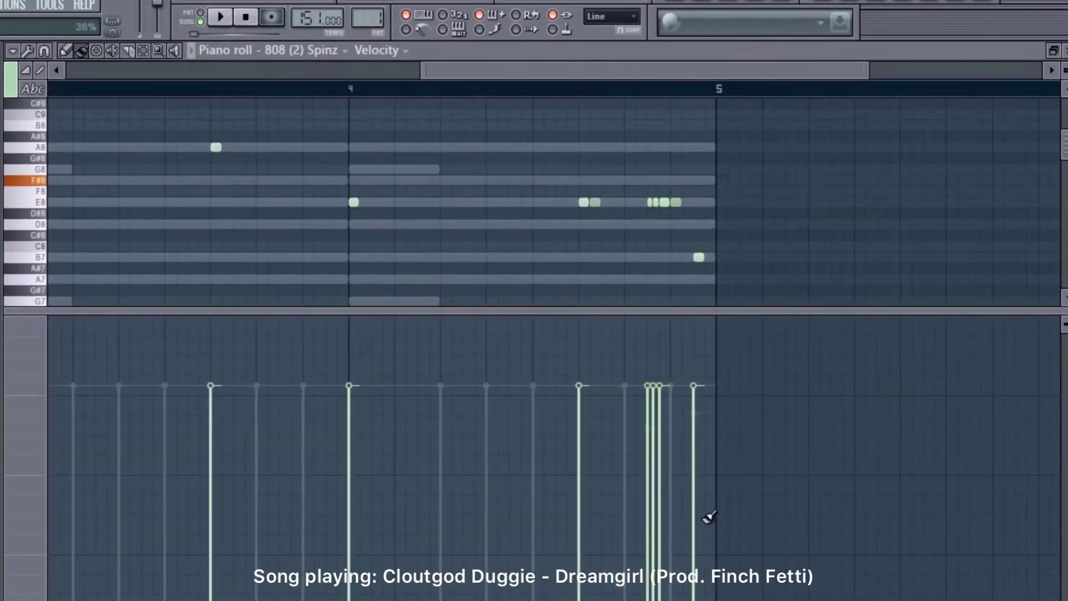
click(687, 202)
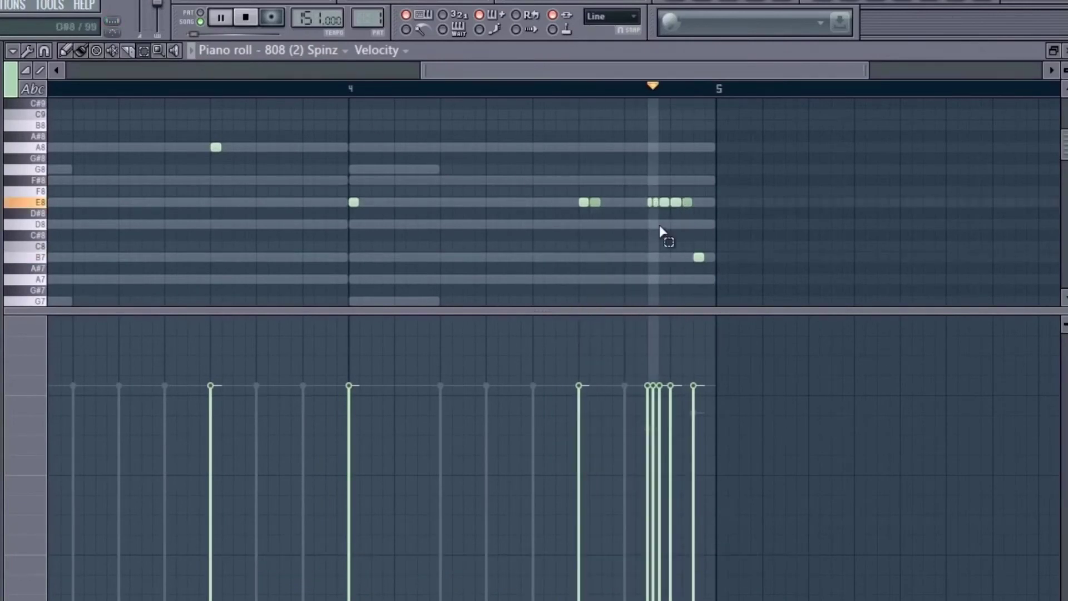
key(ctrl+Up)
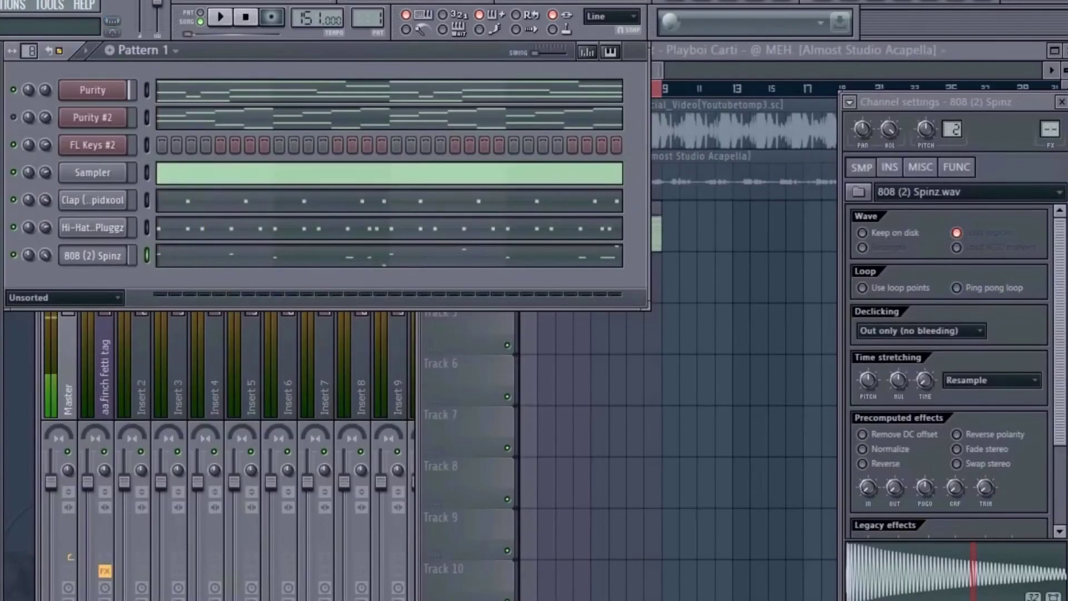
Replace the 808 channel's sample with 808 (24) Mexikodro 2 and open the hi-hat channel's settings
drag(117, 338, 205, 259)
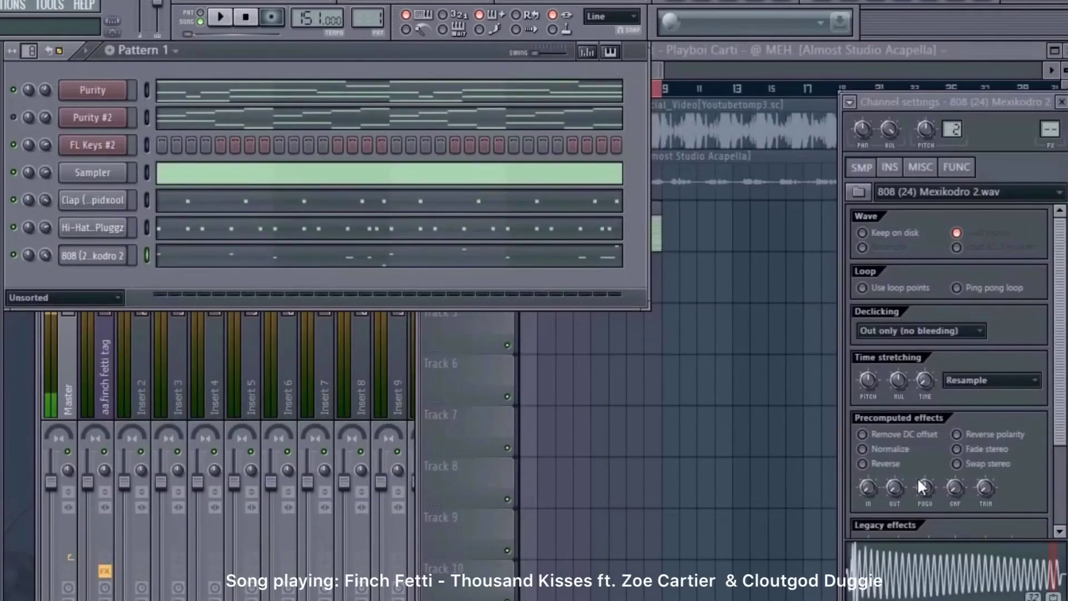
scroll(913, 478, down, 3)
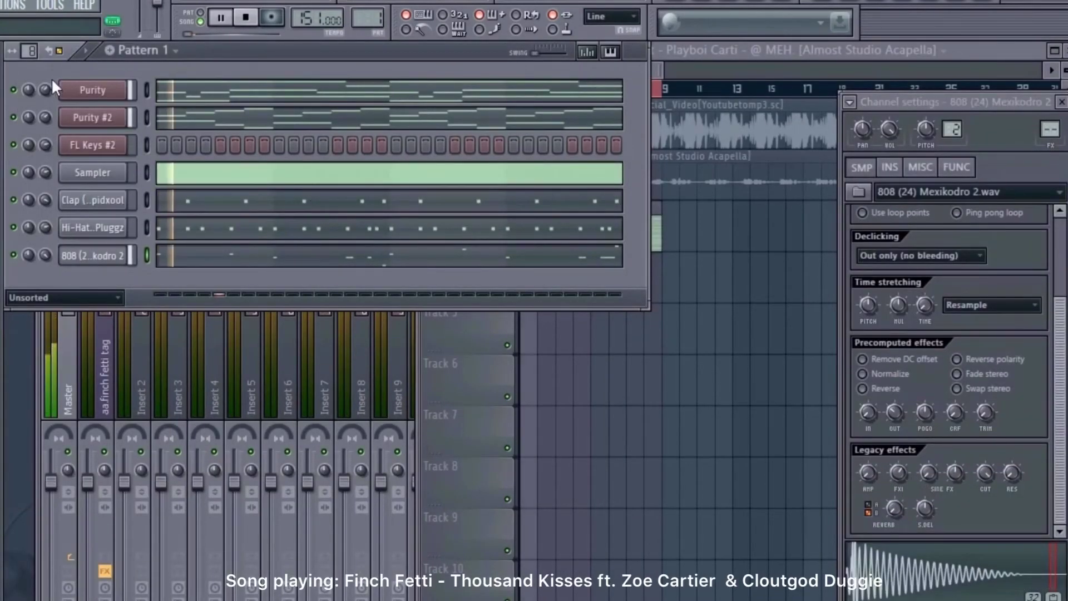
click(78, 230)
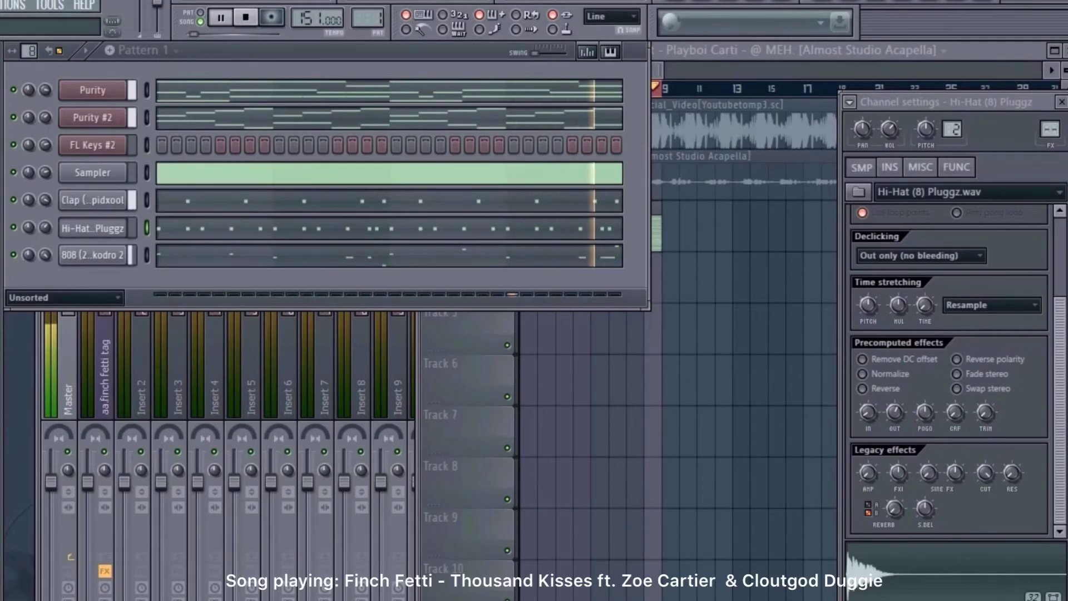
Transpose the 808 pattern down three octaves into the E5–F#5 range and enlarge the piano roll's note area
click(224, 260)
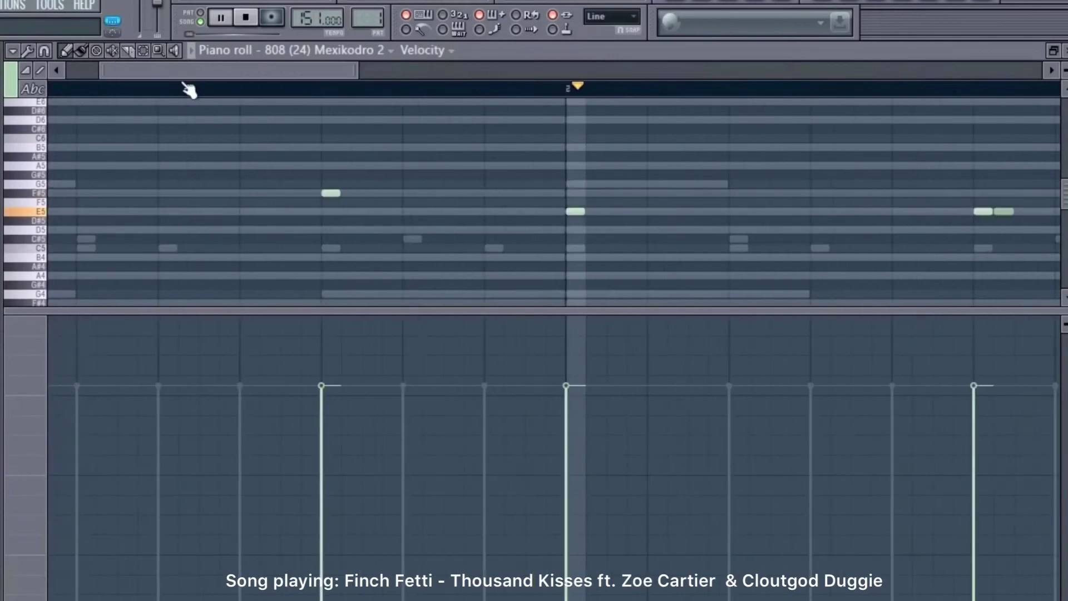
scroll(189, 90, down, 5)
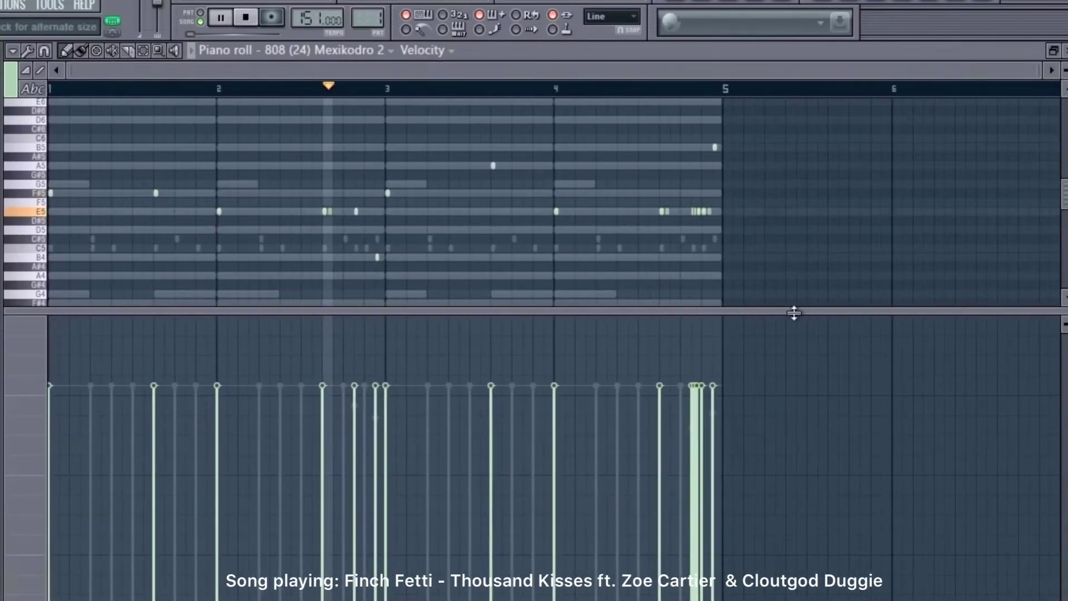
drag(806, 310, 834, 472)
key(F7)
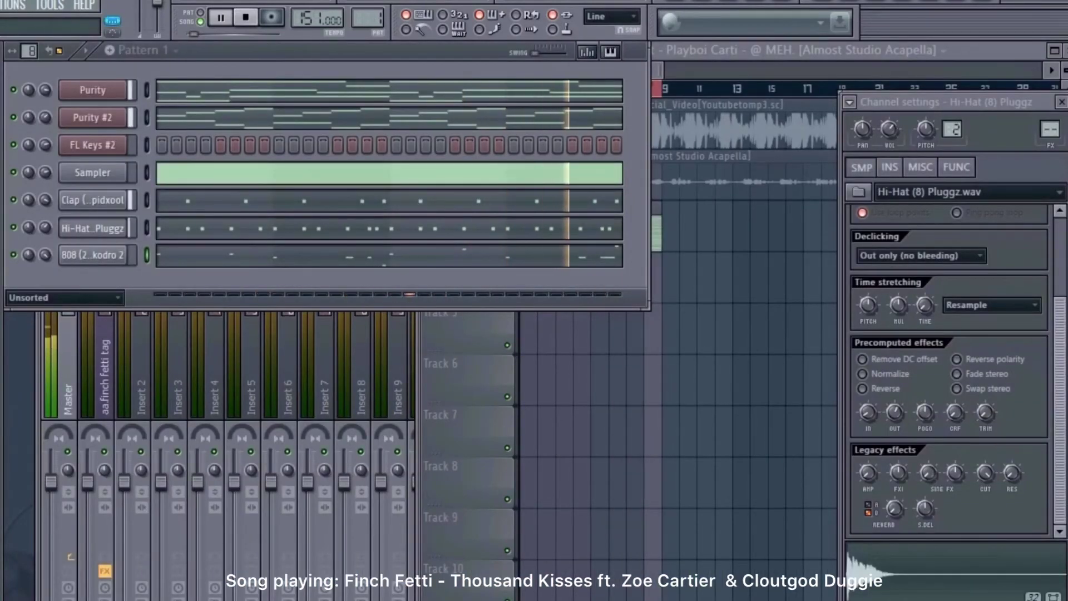
Add the Perc (56) Rimshot 6 sample as a channel, with one C5 hit in bars one and three and two in bars two and four
drag(5, 279, 186, 279)
click(366, 284)
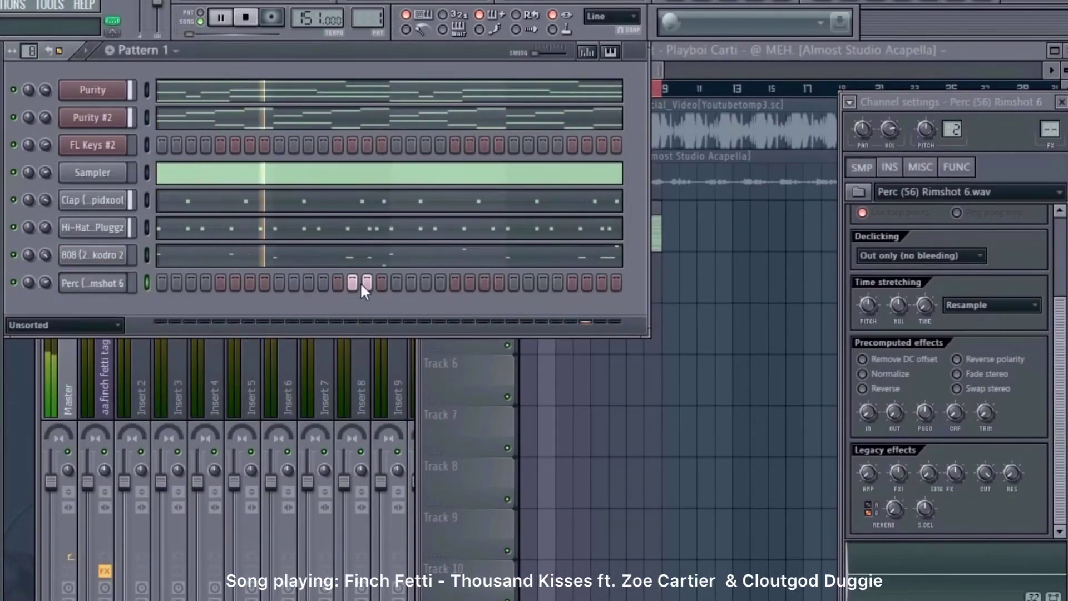
click(426, 284)
right_click(123, 273)
click(156, 278)
scroll(406, 91, down, 3)
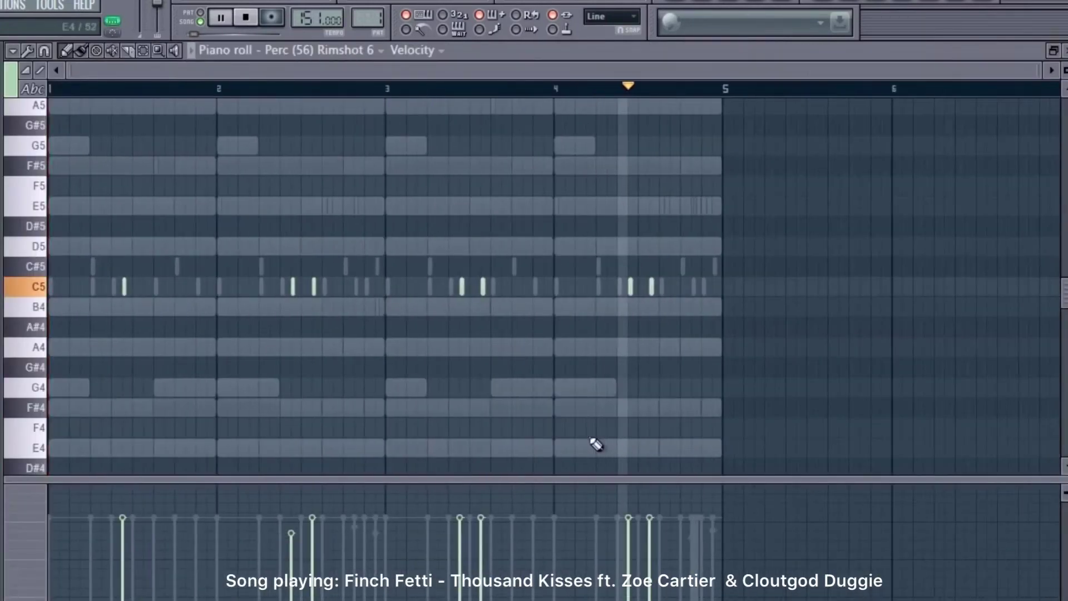
key(F7)
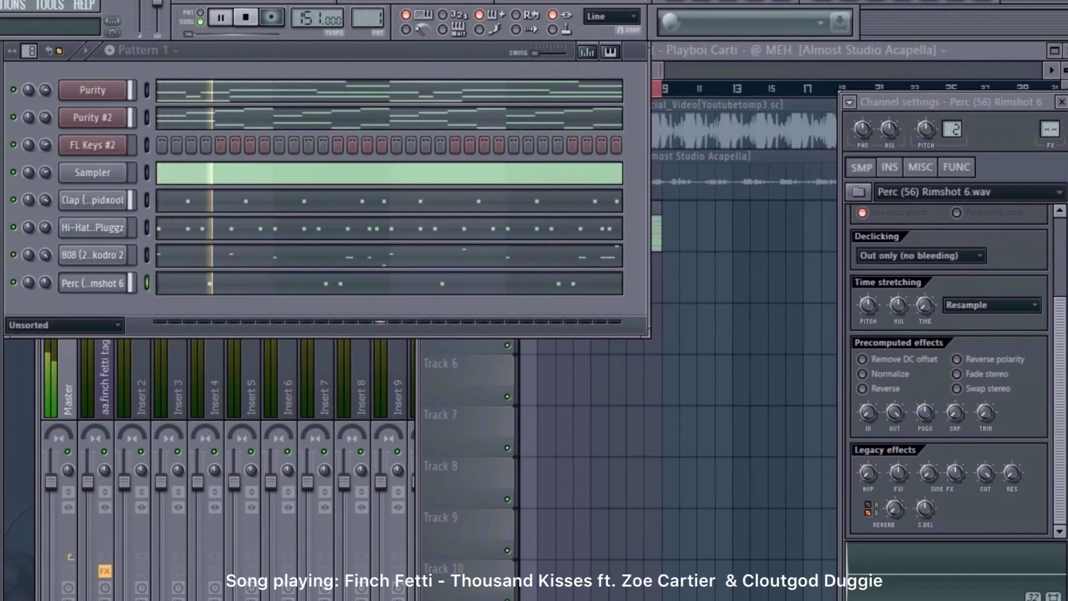
Add the Shaker 1 (Zaytoven) sample as a channel, with a C5 hit early in bars one, three and four
drag(50, 345, 95, 313)
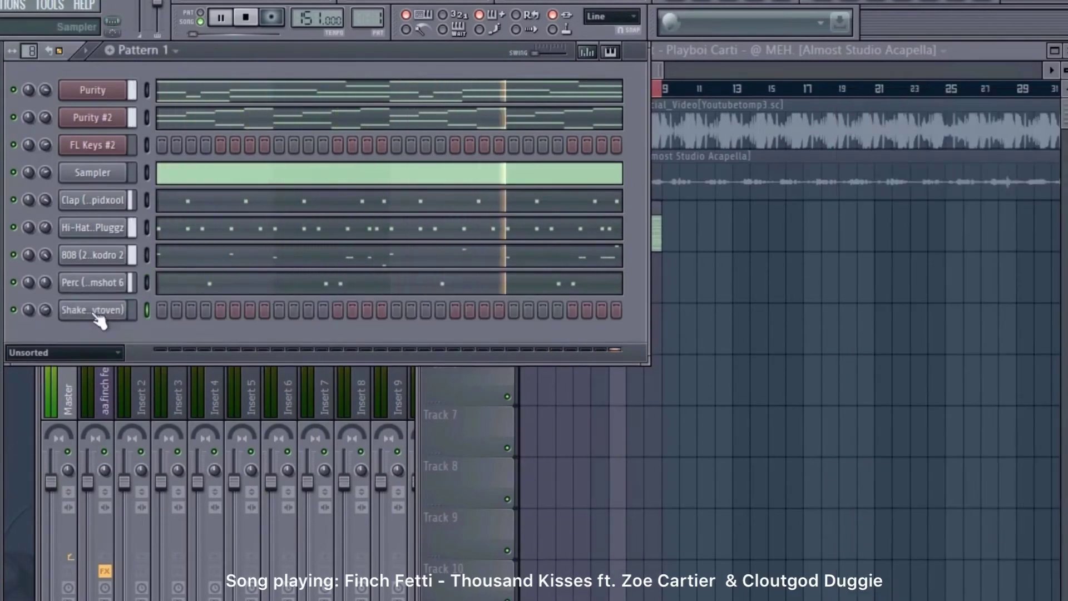
right_click(138, 304)
click(139, 309)
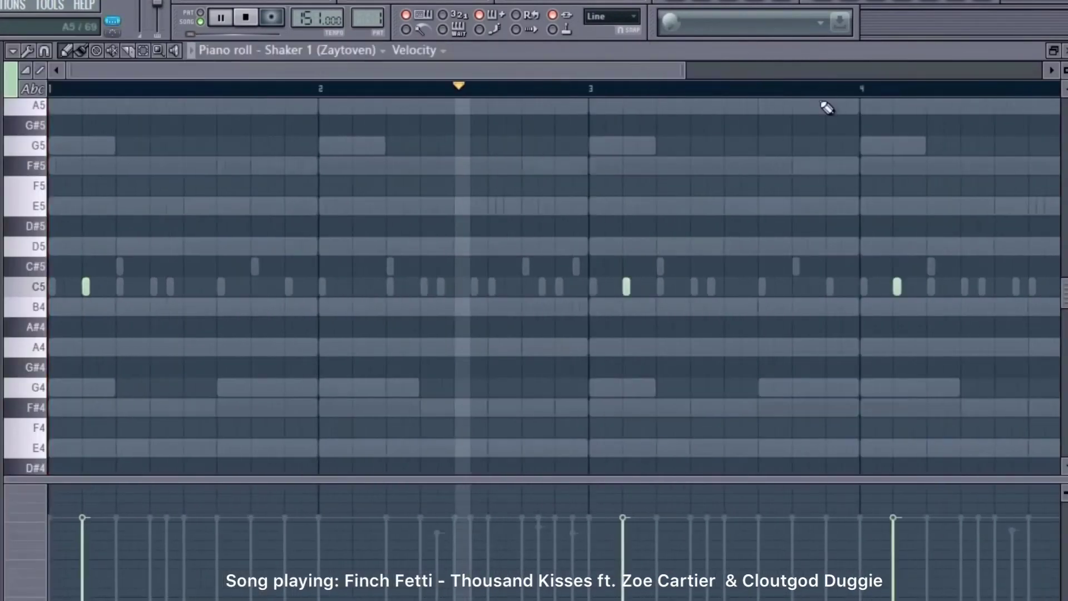
key(F7)
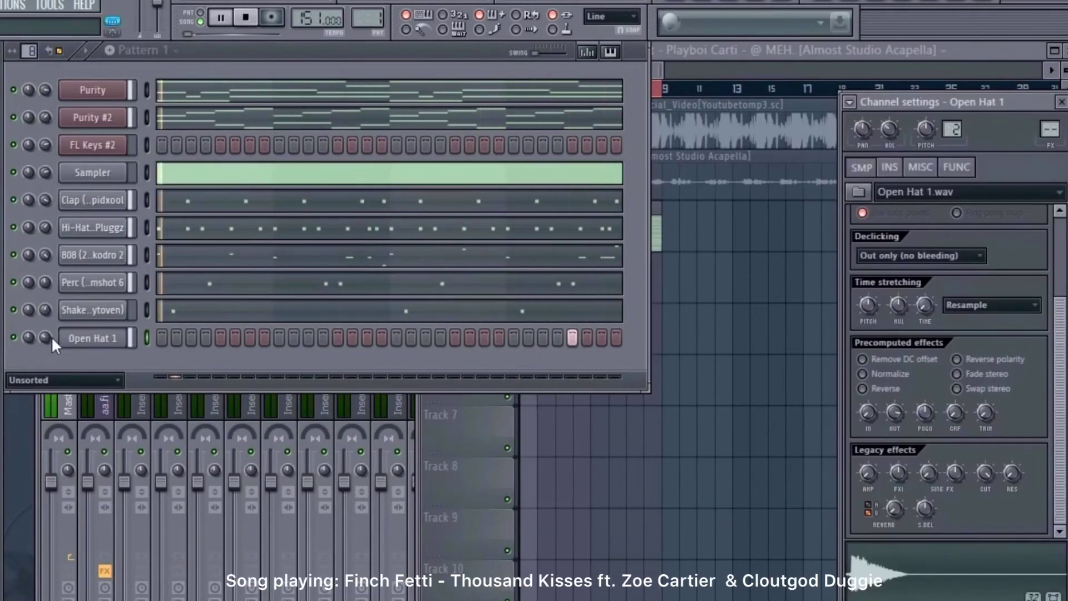
Place an Open Hat 1 hit near the end of each of the four bars
key(F7)
key(ctrl+v)
key(F7)
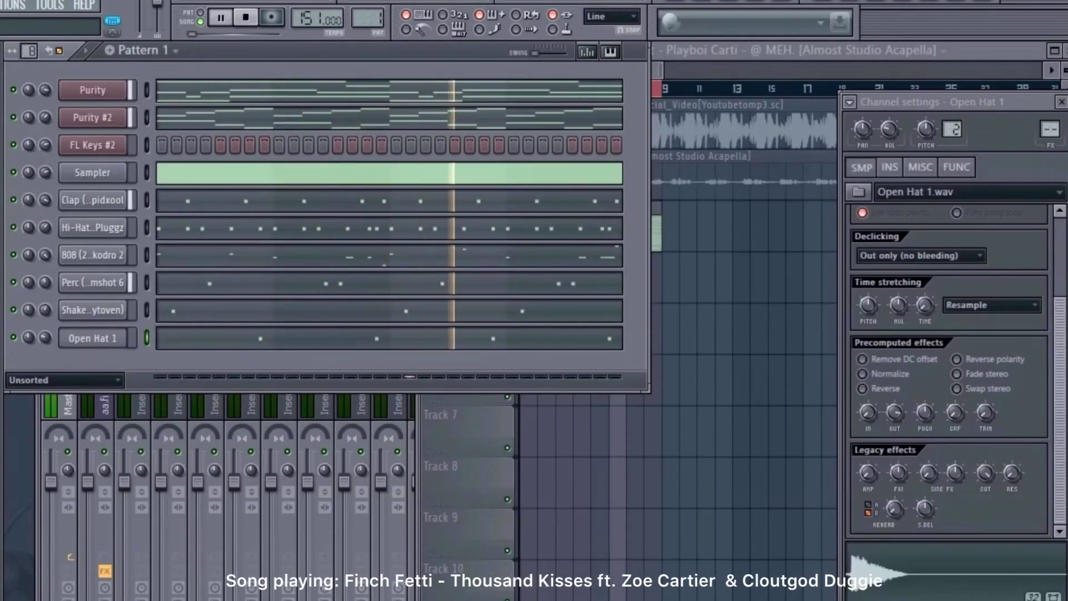
Add the Snare 2 (Aintchu - Future) sample as a channel, with a hit near the start of each bar
drag(0, 222, 370, 362)
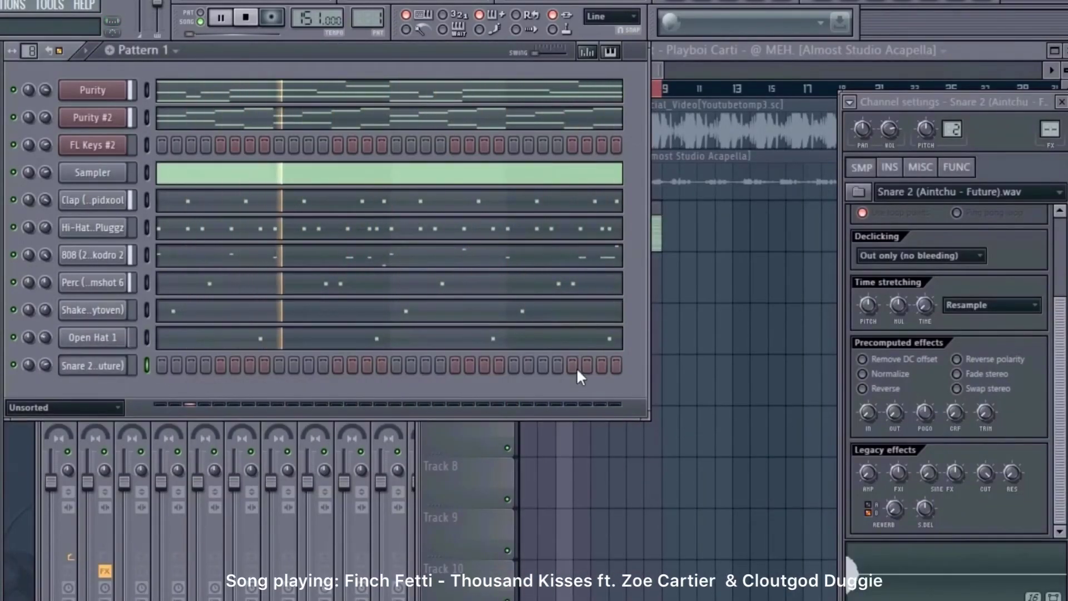
key(F7)
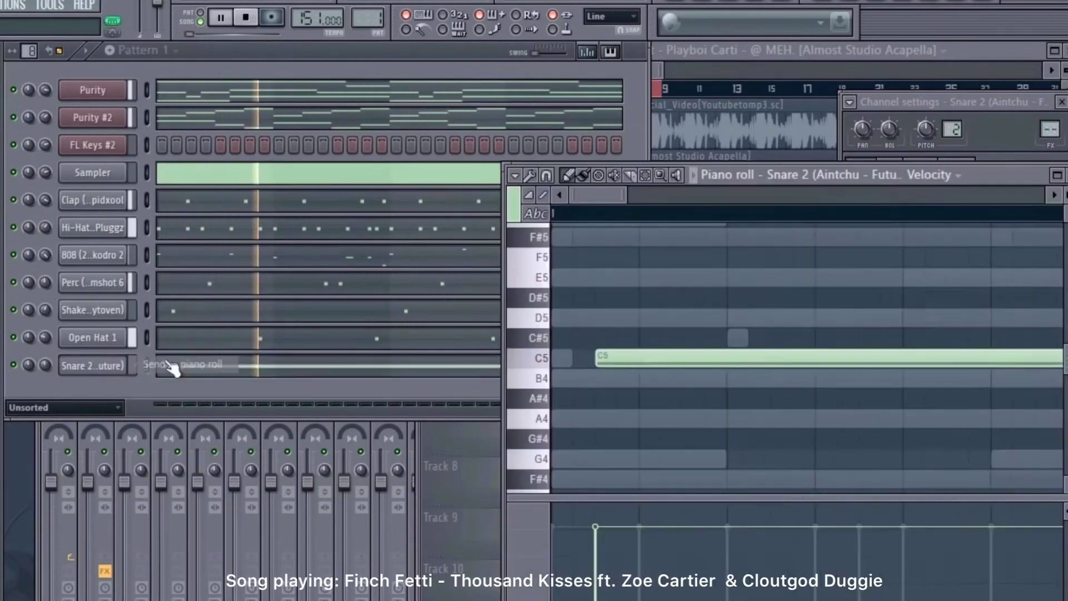
key(ctrl+v)
key(F7)
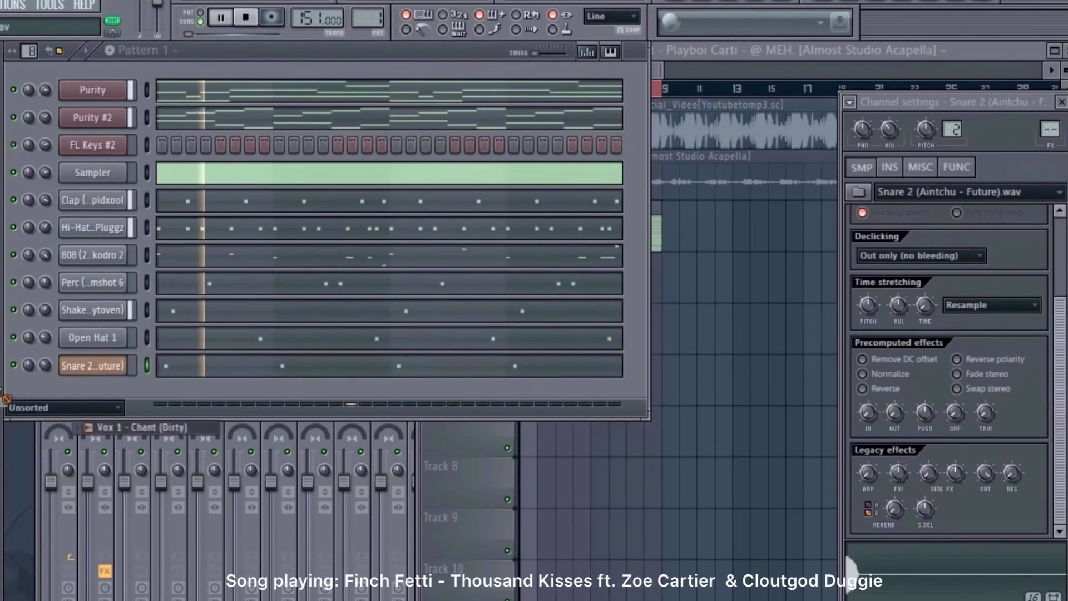
Add the Vox 1 - Chant (Clean) sample as a channel, enter three hits in bar two and convert them to piano roll notes
drag(3, 396, 333, 396)
click(338, 393)
click(367, 393)
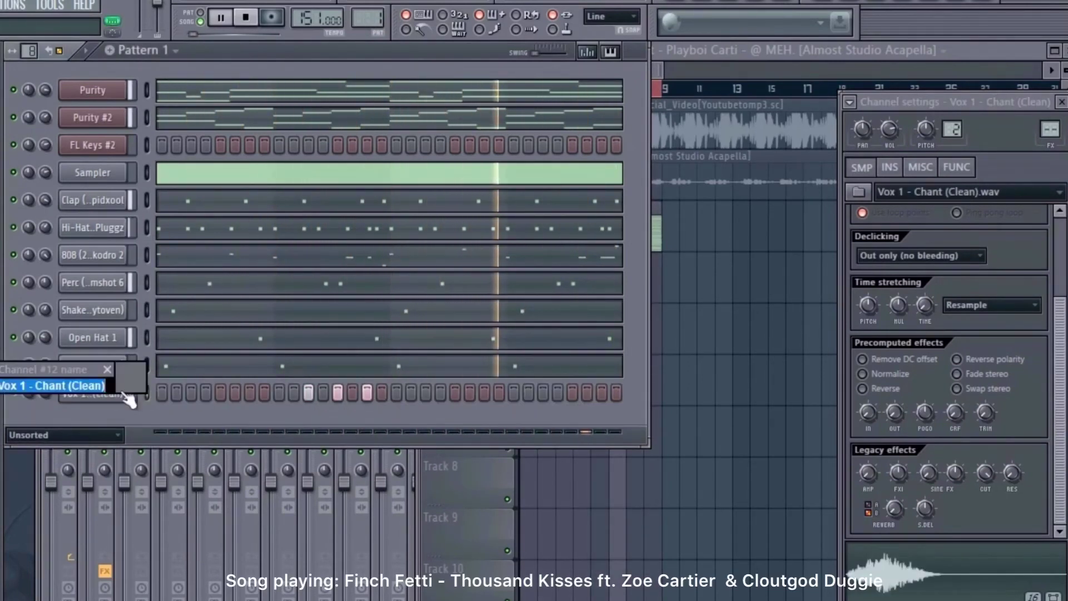
right_click(131, 393)
click(308, 393)
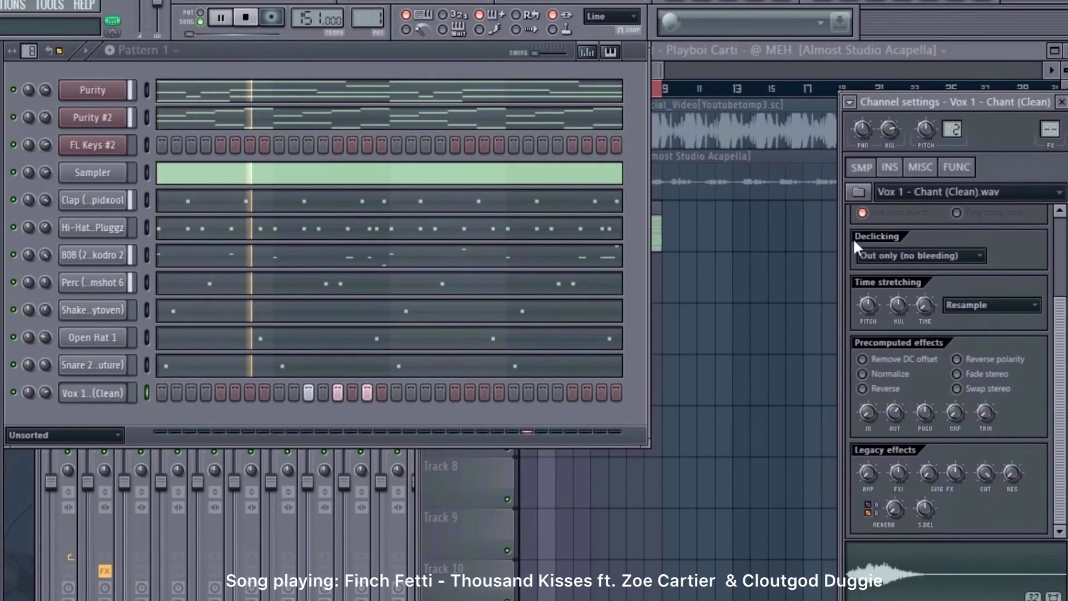
right_click(116, 406)
click(161, 368)
Trim the vocal chant's C5 pattern to a single hit in bars one and three
double_click(795, 189)
right_click(137, 286)
right_click(502, 287)
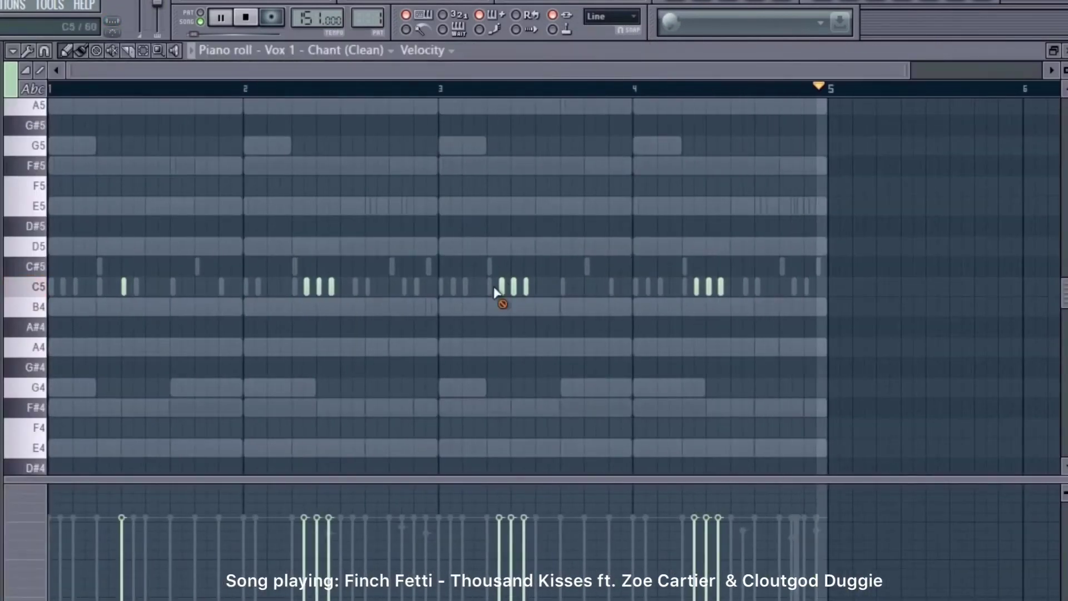
right_click(526, 287)
Raise all vocal chant notes to D5 and lower the velocities of the first hits in the bar two and four groups
key(shift+Up)
key(shift+Up)
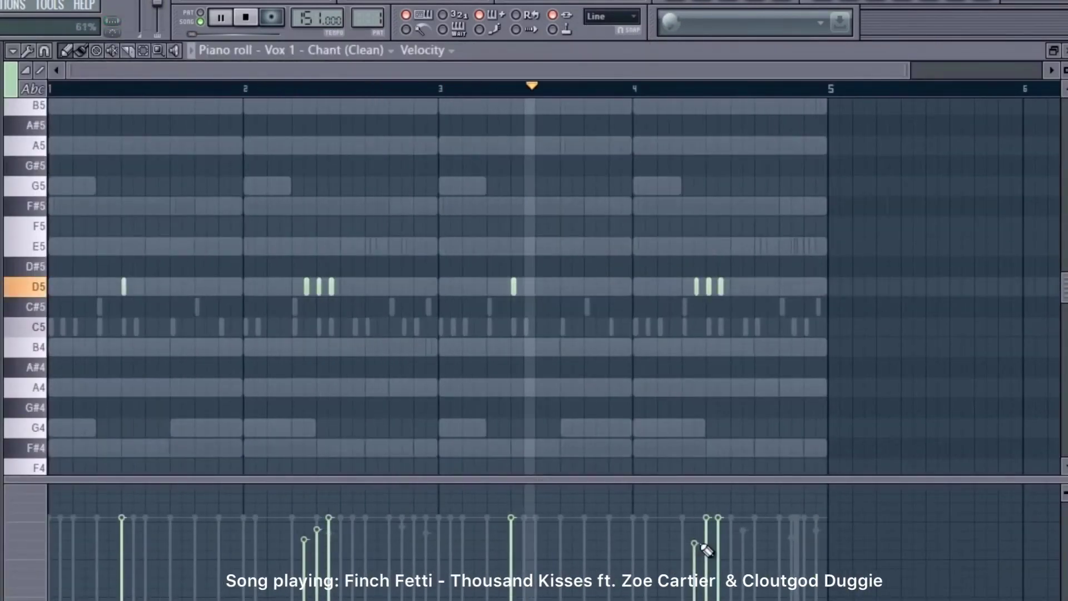
click(423, 50)
click(477, 84)
key(F7)
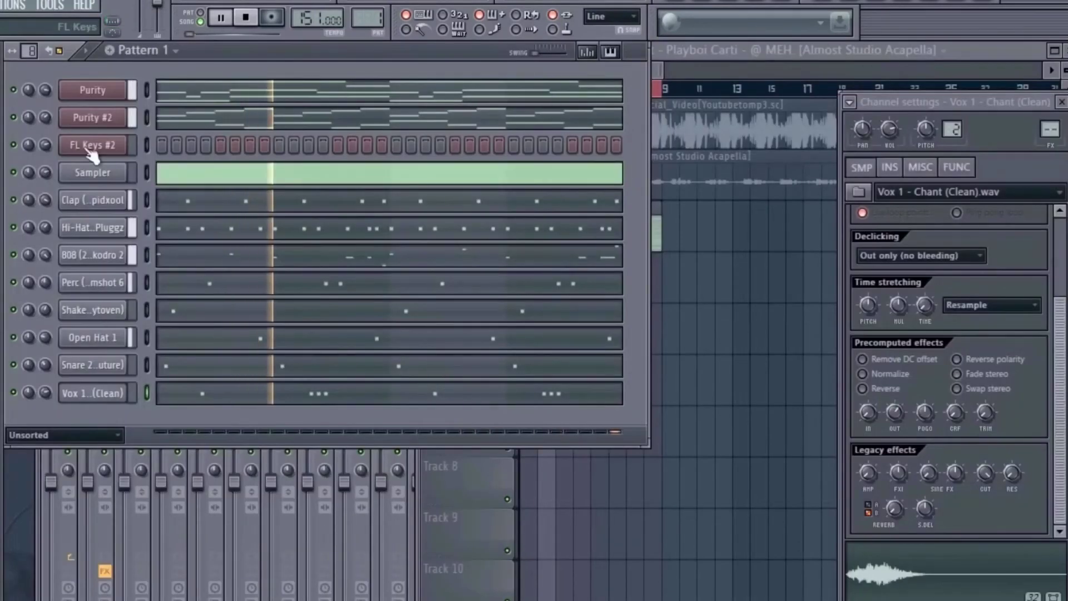
Enter a one-bar F#5 note at the start of the FL Keys #2 piano roll
right_click(128, 144)
click(158, 143)
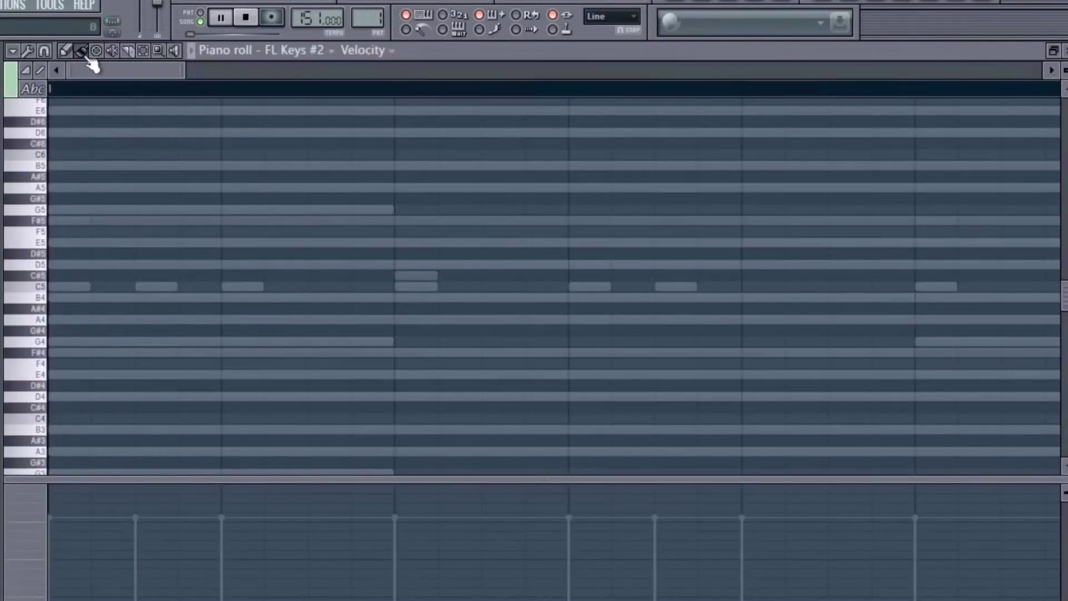
key(F7)
click(191, 210)
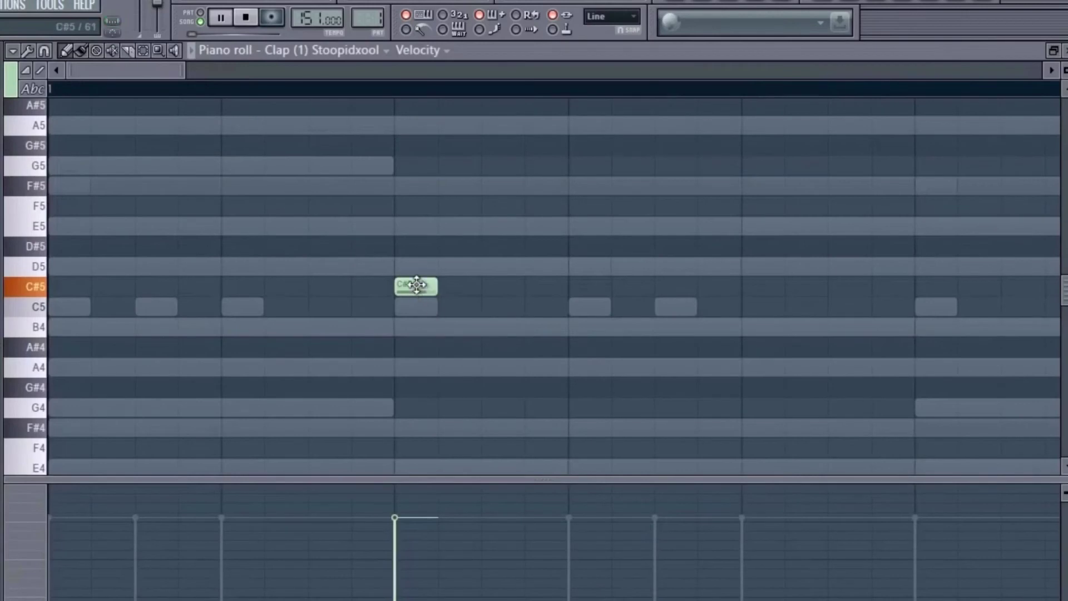
key(F7)
right_click(116, 146)
click(167, 143)
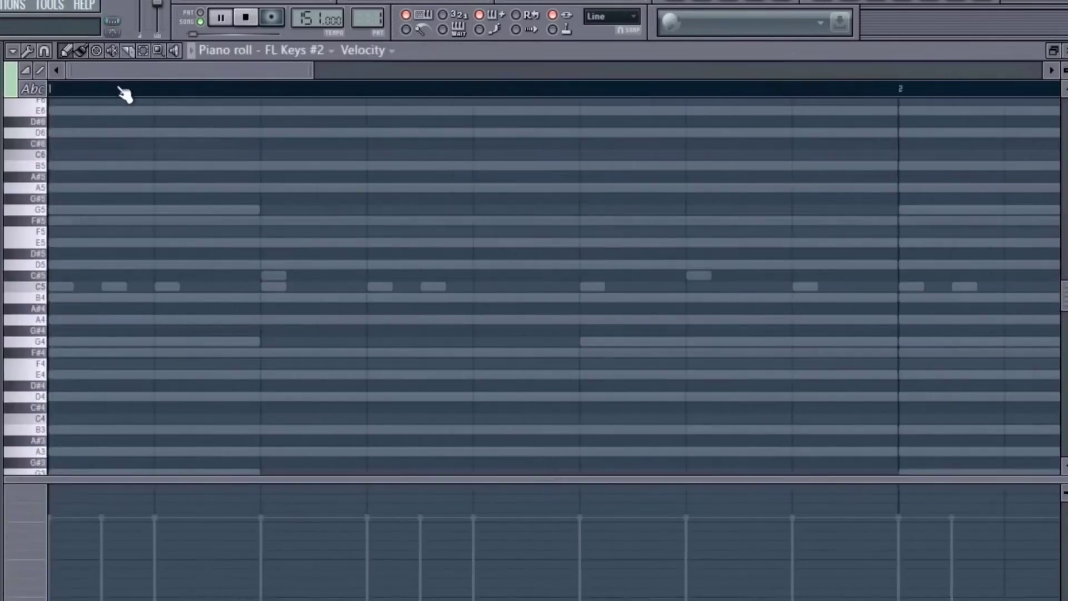
scroll(125, 92, down, 3)
click(63, 266)
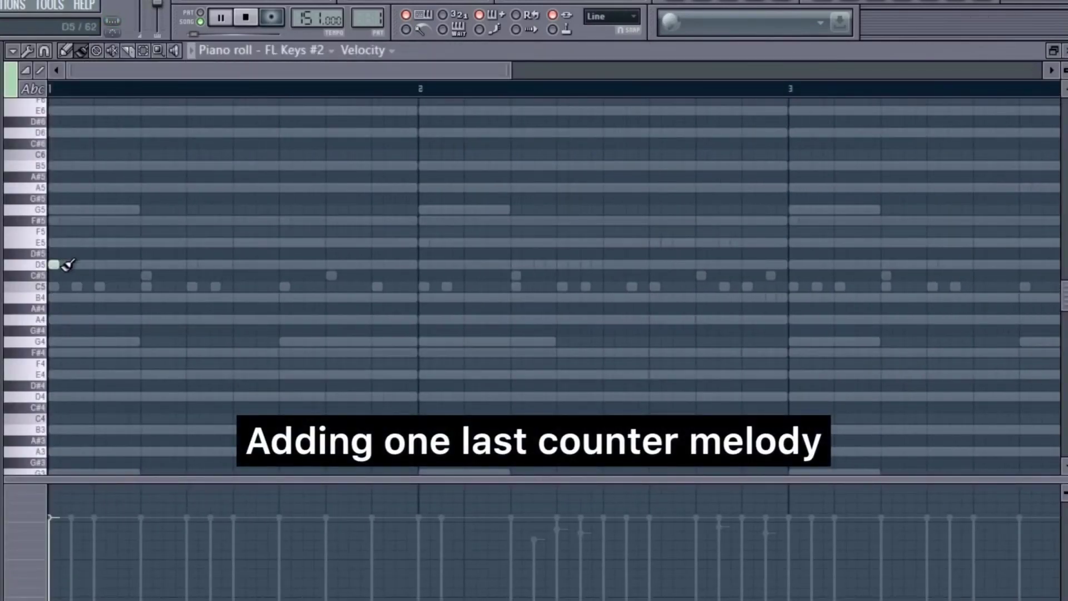
drag(67, 265, 418, 265)
drag(334, 265, 192, 219)
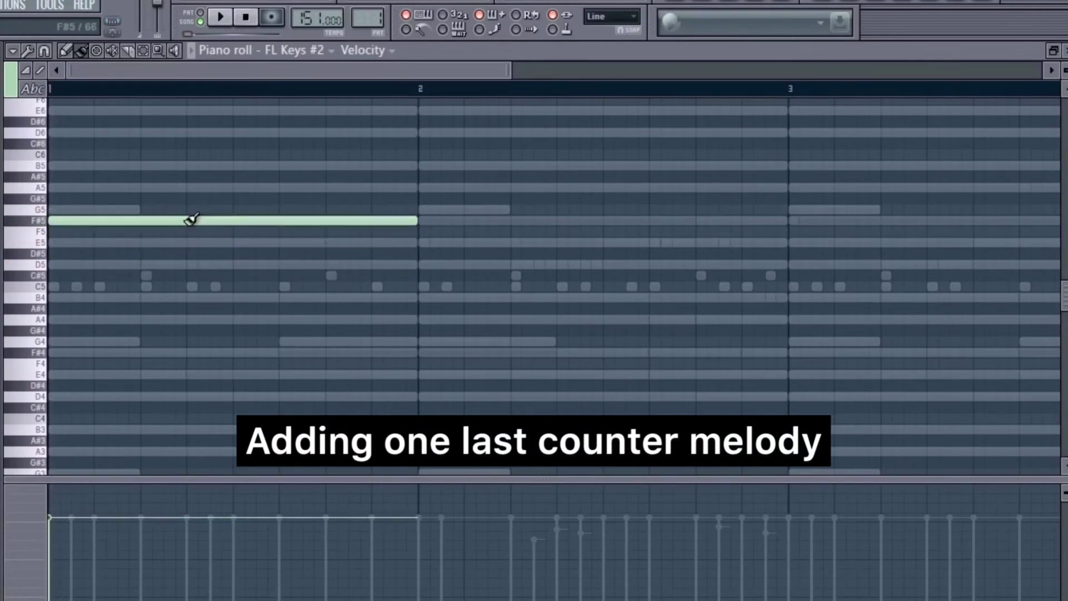
Add an E5 note across bar two and shorten the F#5 note in bar one to three beats
key(space)
scroll(393, 97, down, 2)
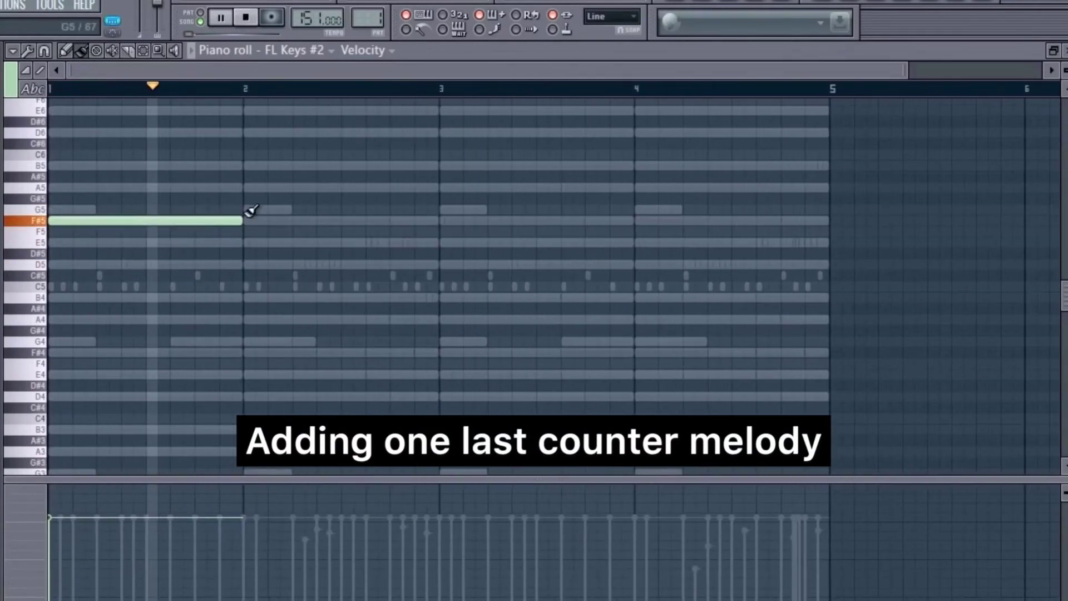
mouse_move(251, 220)
mouse_down()
mouse_move(287, 231)
mouse_move(258, 239)
mouse_move(271, 245)
mouse_move(184, 221)
mouse_move(194, 221)
mouse_up()
key(space)
click(200, 209)
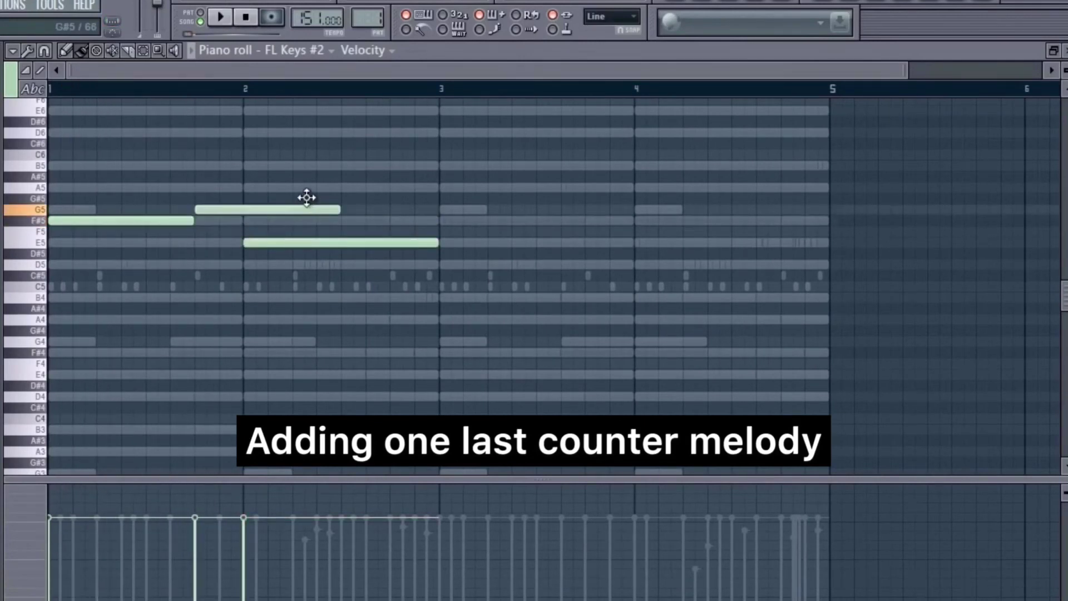
mouse_move(307, 197)
mouse_down()
mouse_move(305, 258)
mouse_move(310, 175)
mouse_move(308, 191)
mouse_up()
right_click(304, 189)
key(space)
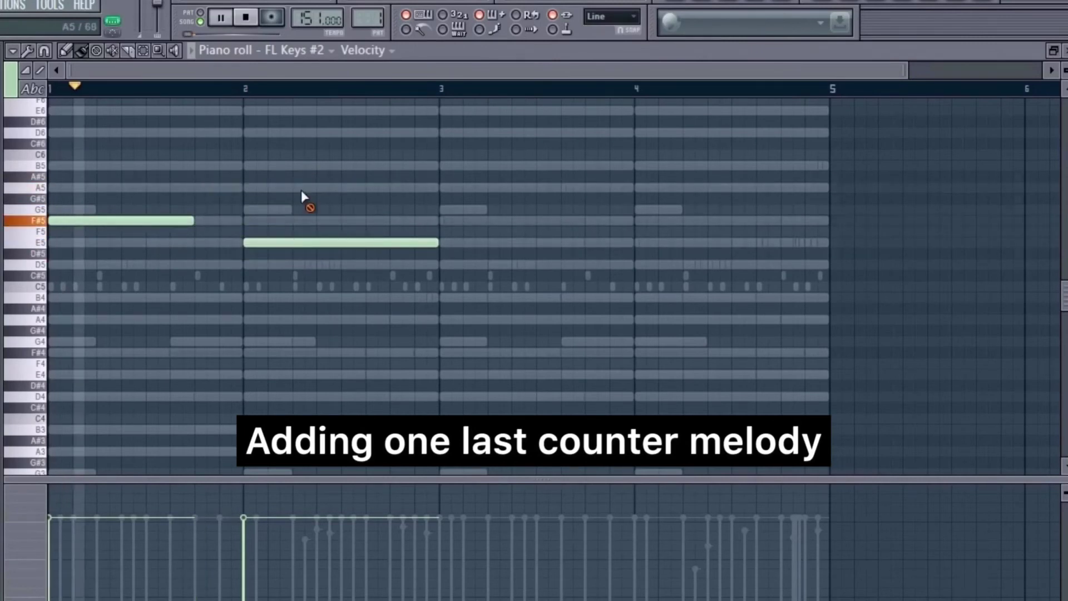
Add a one-beat D5 note ending bar one, shorten the E5 note to three beats and end bar two with a one-beat A5 note
click(203, 264)
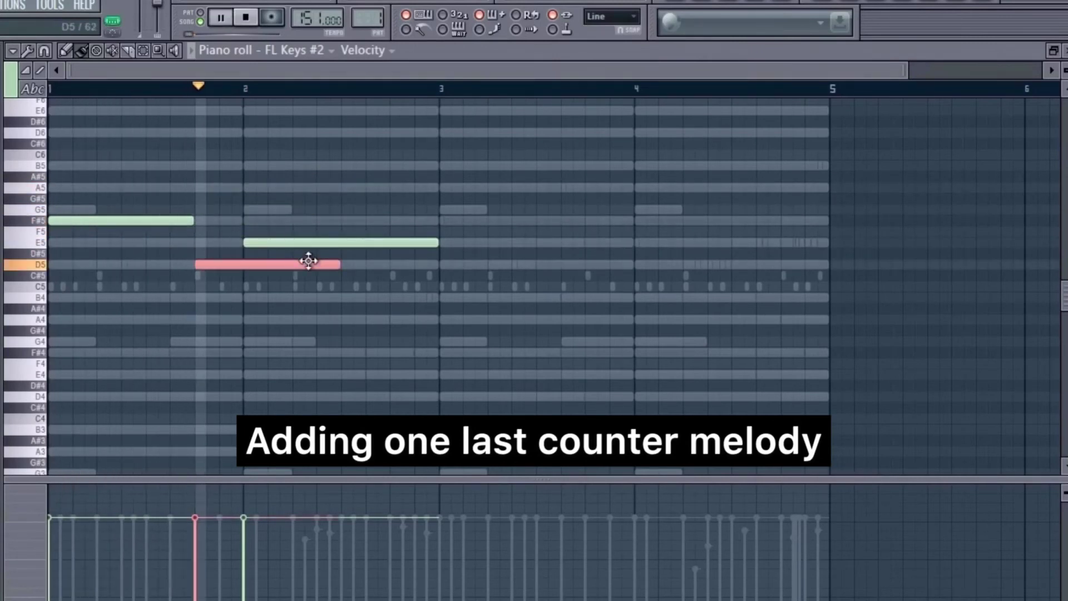
drag(338, 265, 235, 272)
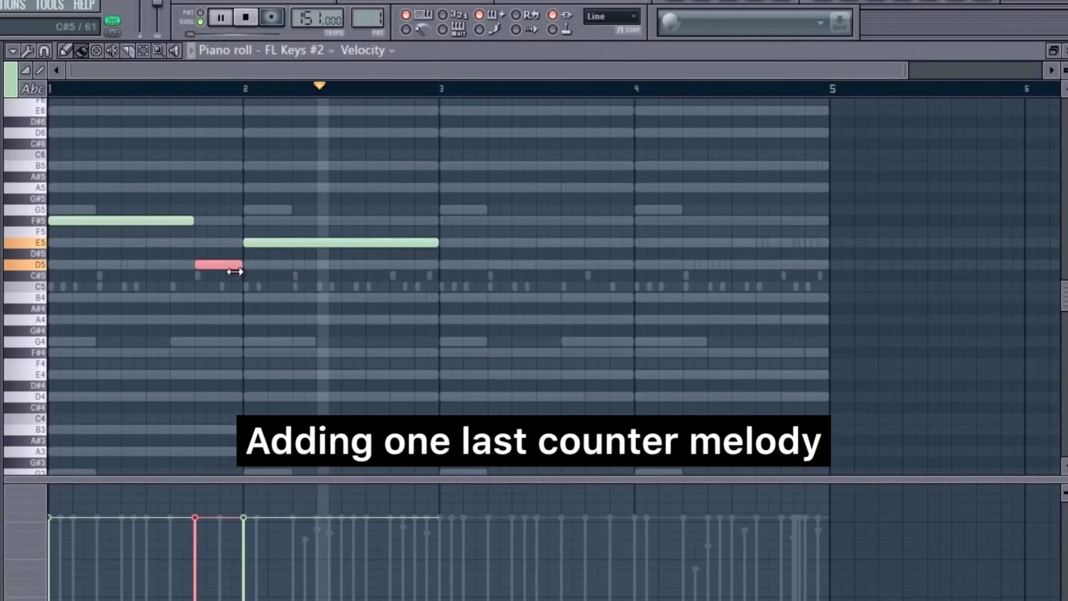
drag(434, 243, 411, 248)
key(space)
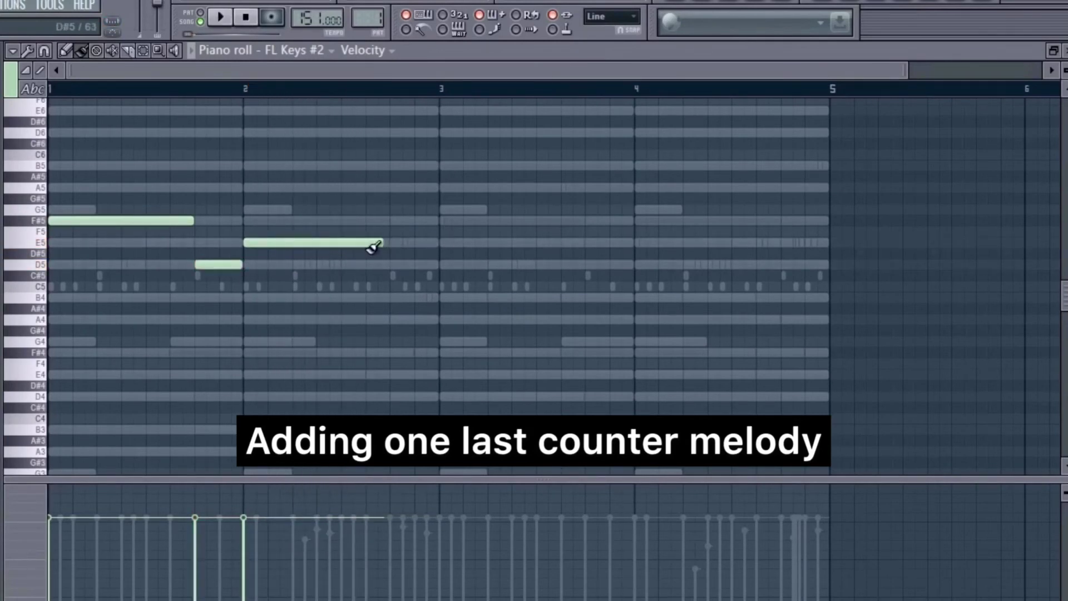
drag(443, 187, 410, 188)
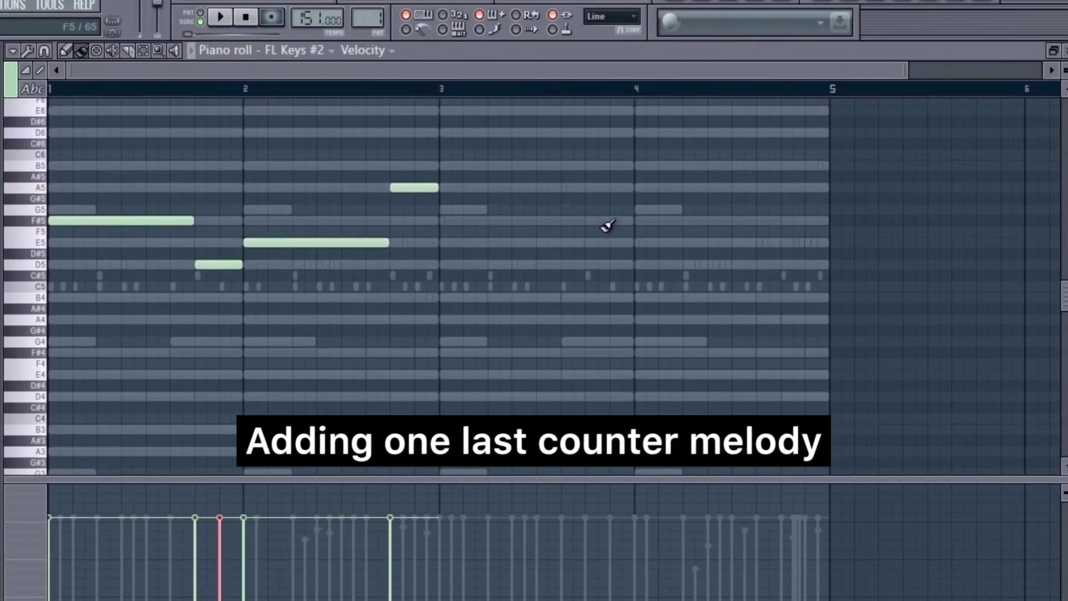
Duplicate the two-bar counter melody into bars three and four, and return to the channel rack
key(ctrl+a)
key(ctrl+b)
key(F7)
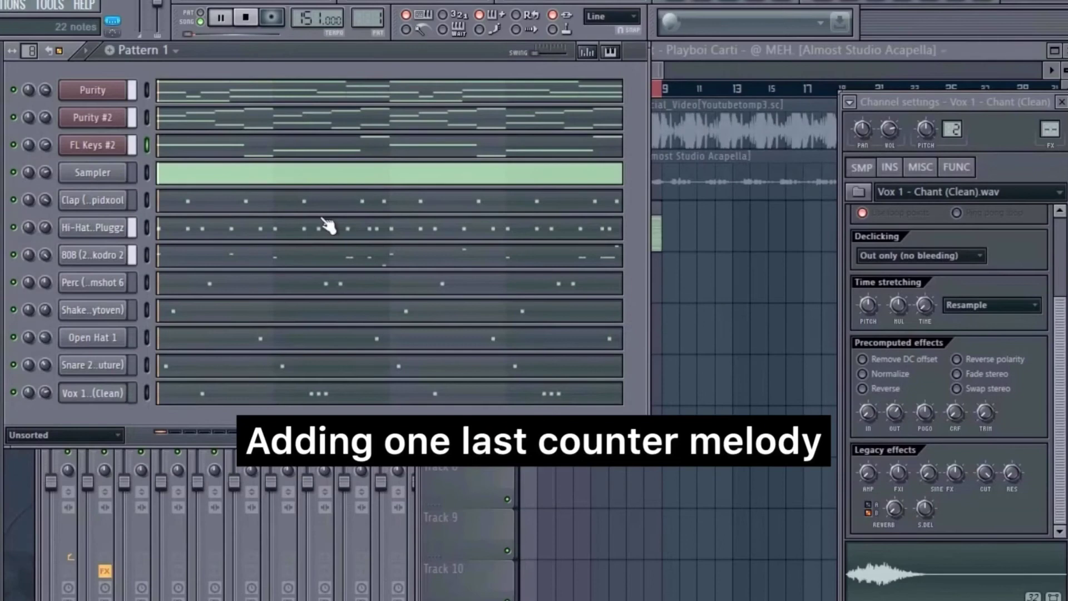
Replace the FL Keys #2 instrument with Purity and show its preset list
right_click(111, 147)
mouse_move(183, 333)
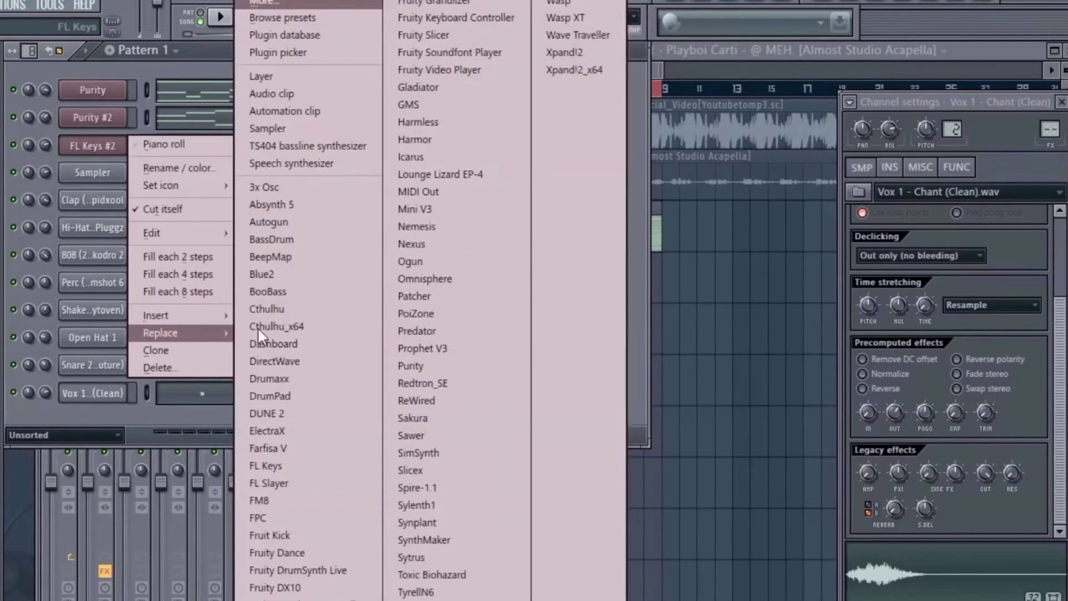
click(422, 367)
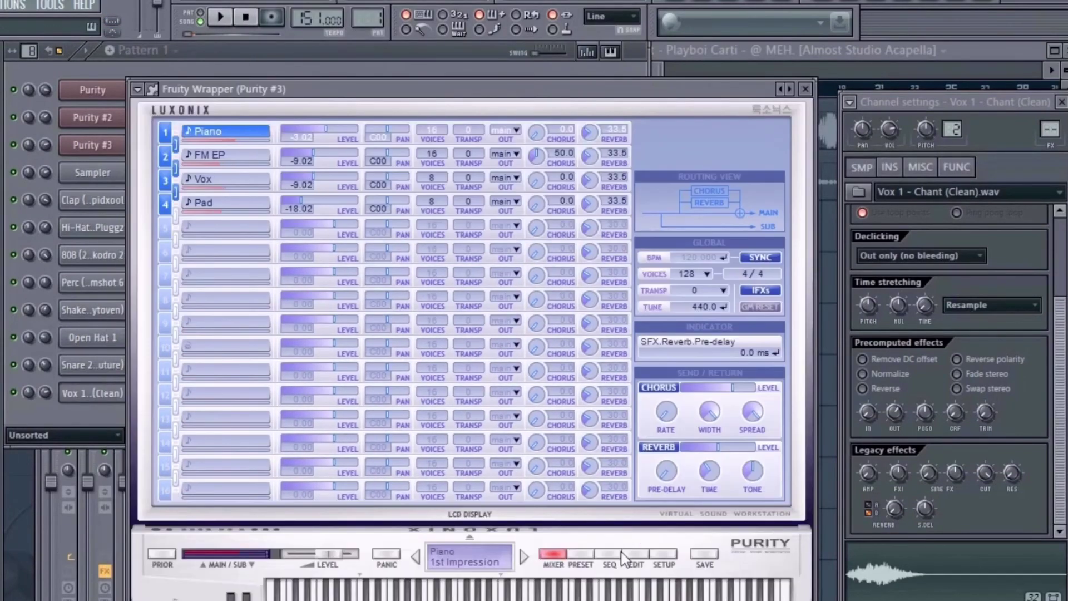
click(581, 553)
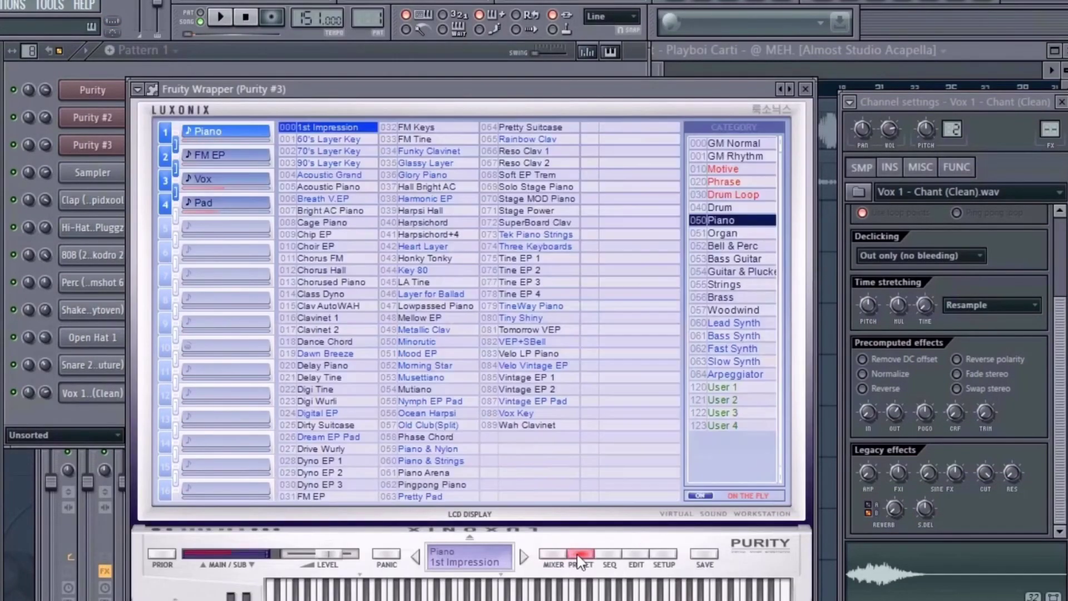
Audition several Piano presets in Purity #3, including Ocean Harpsi and Old Club(Split)
click(521, 389)
click(529, 409)
click(469, 415)
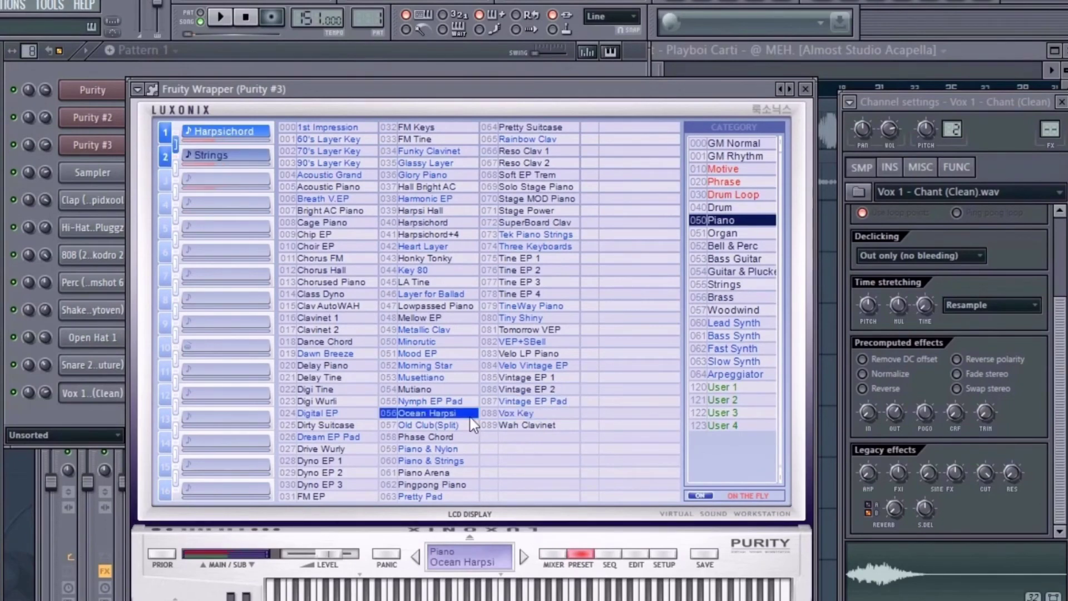
click(452, 448)
click(445, 424)
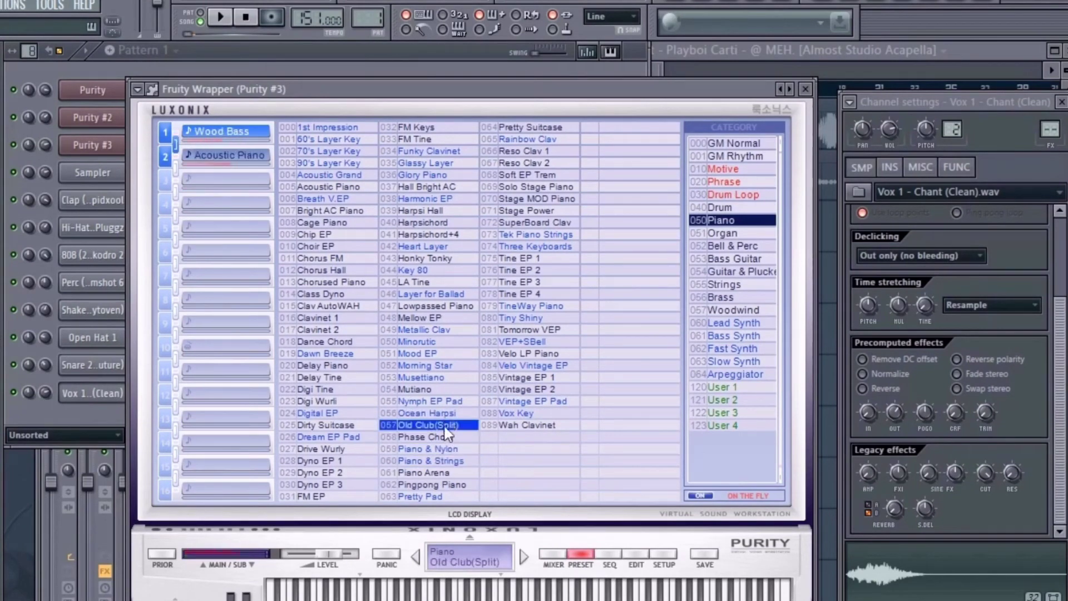
click(448, 413)
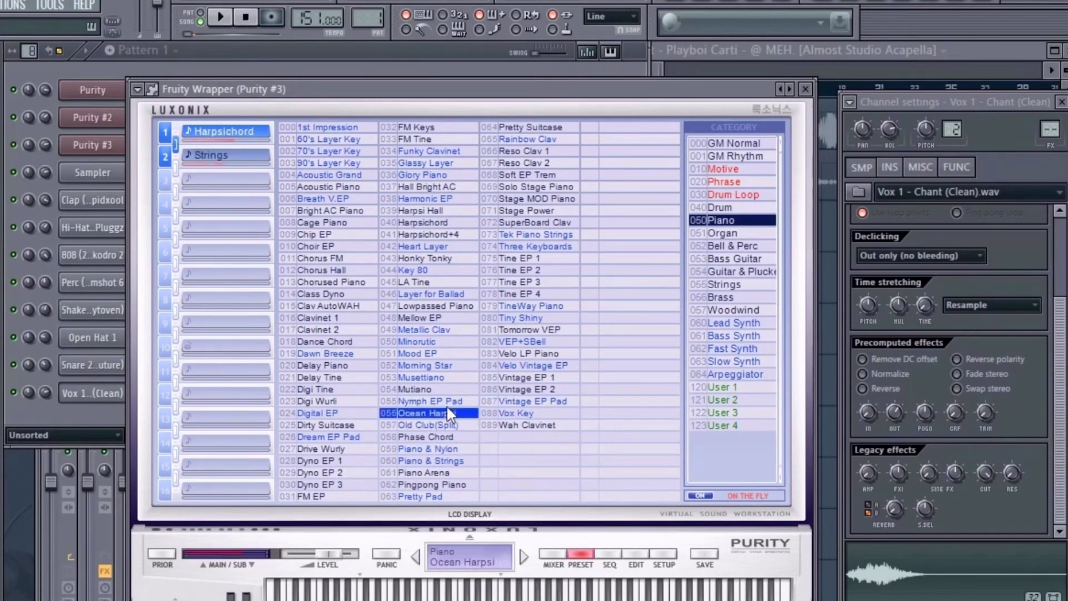
Audition Lead Synth presets in Purity #3, including Smooth Lead, Ring, Ocaripan Lead and Power Saw
click(734, 323)
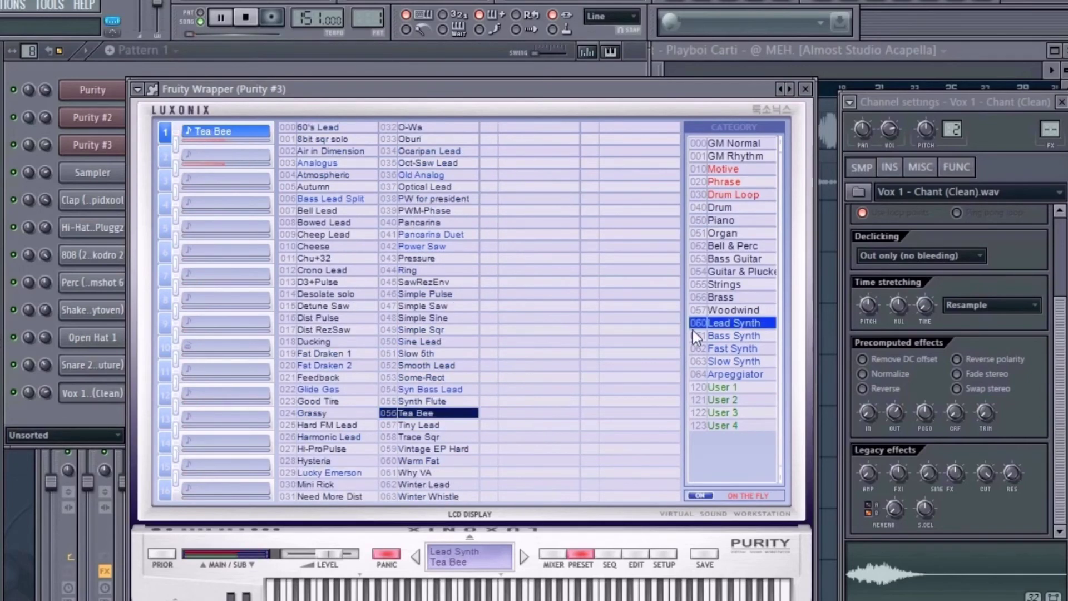
click(425, 342)
click(436, 356)
click(438, 365)
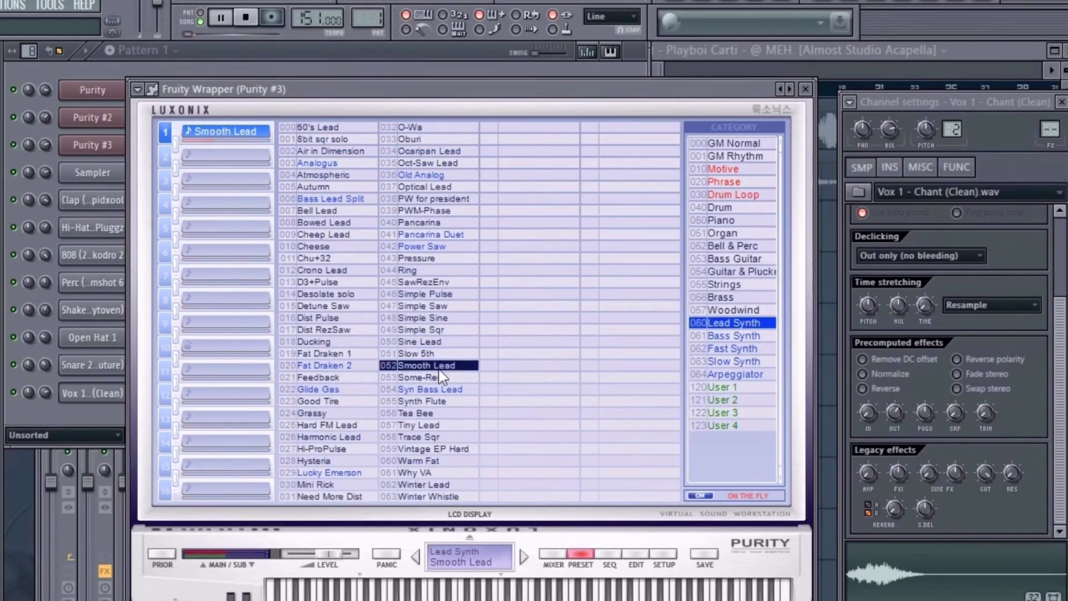
click(432, 273)
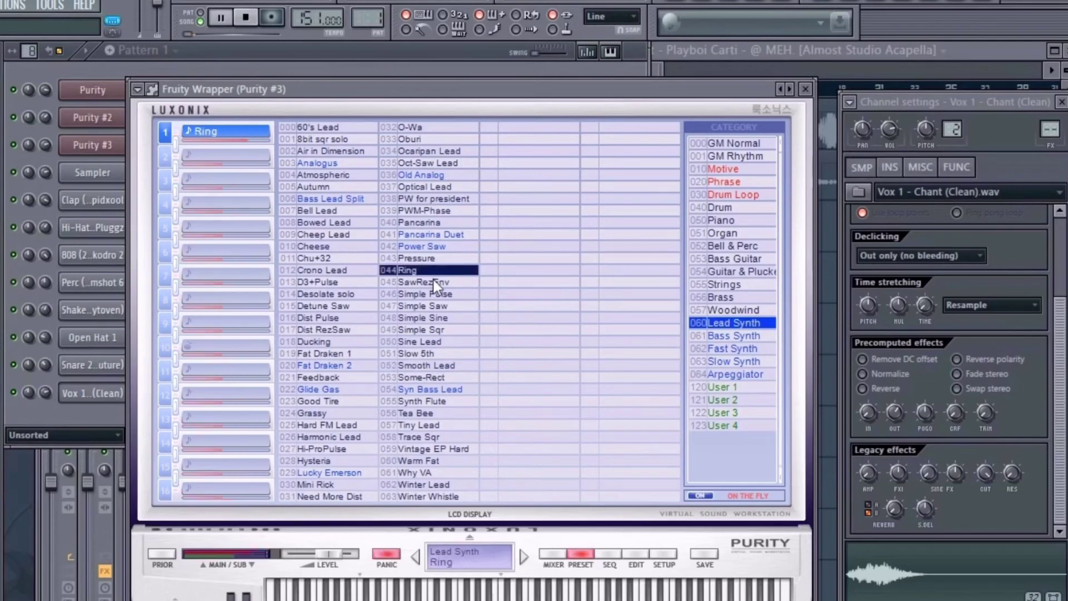
click(434, 234)
click(436, 162)
click(438, 151)
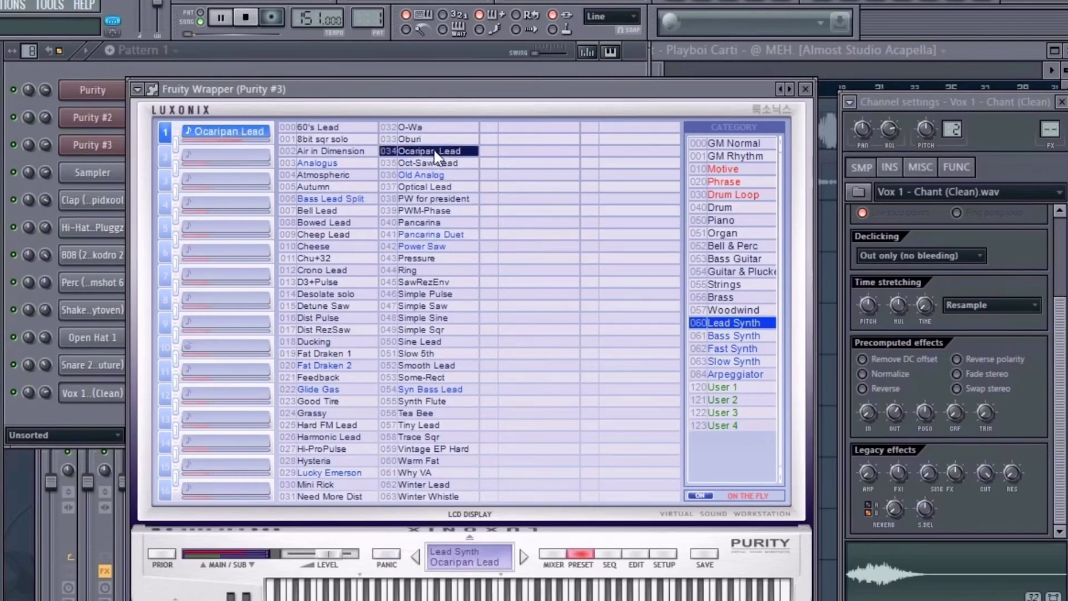
click(437, 199)
click(434, 246)
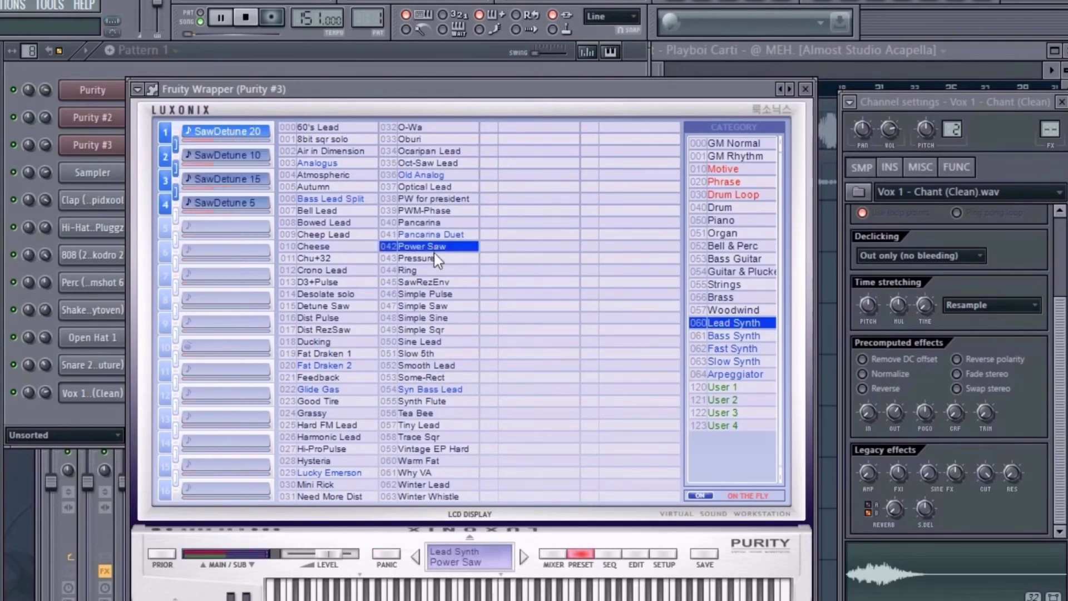
Load the Lead Synth preset Simple Sine in Purity #3, with its IFX 1 stereo delay switched on
click(432, 341)
click(440, 331)
key(space)
click(450, 320)
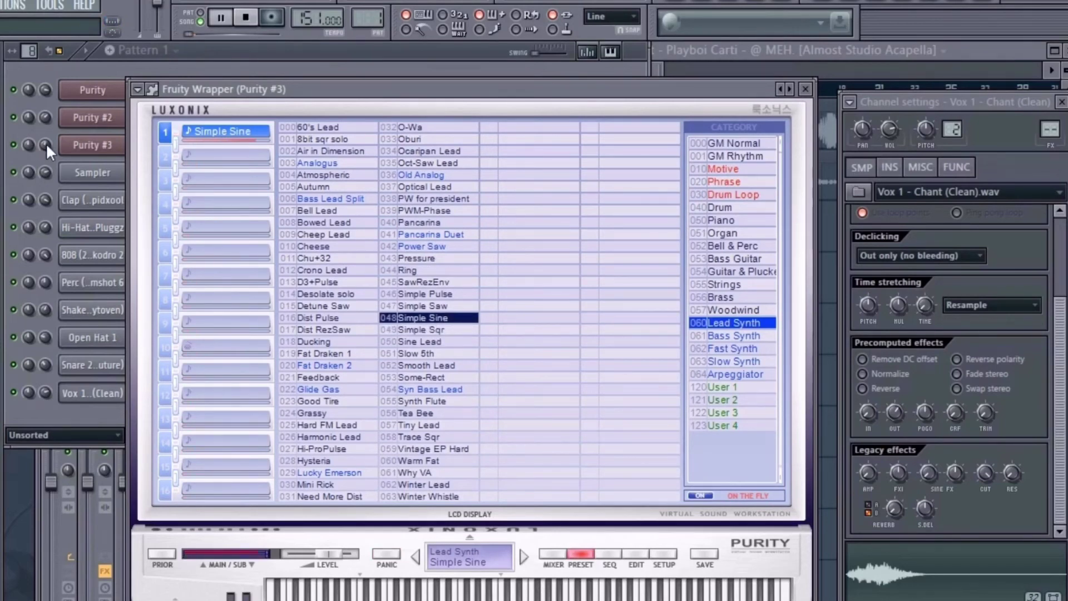
click(641, 554)
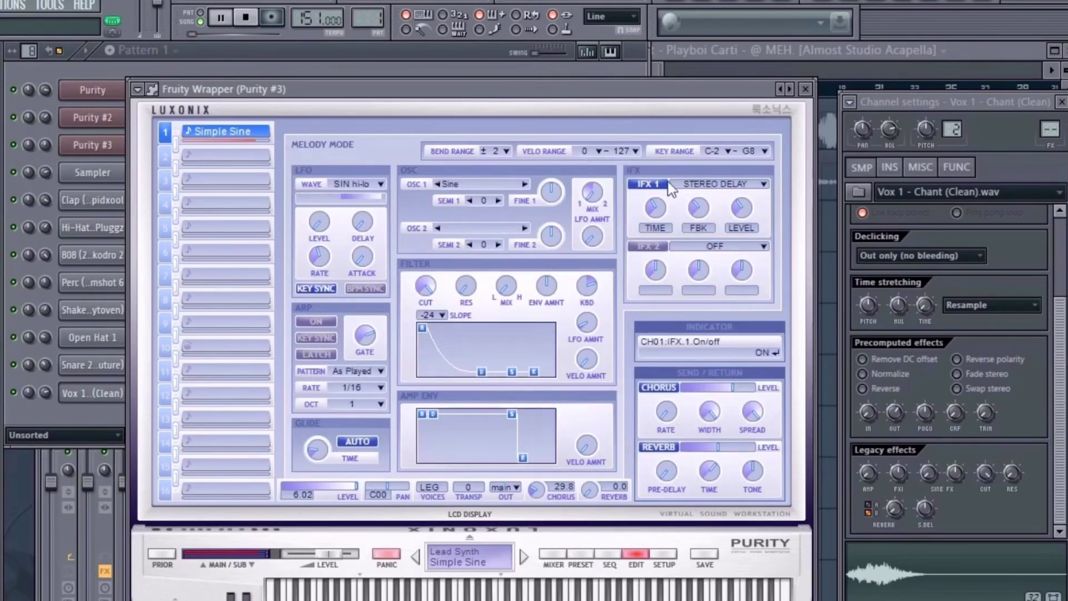
click(805, 89)
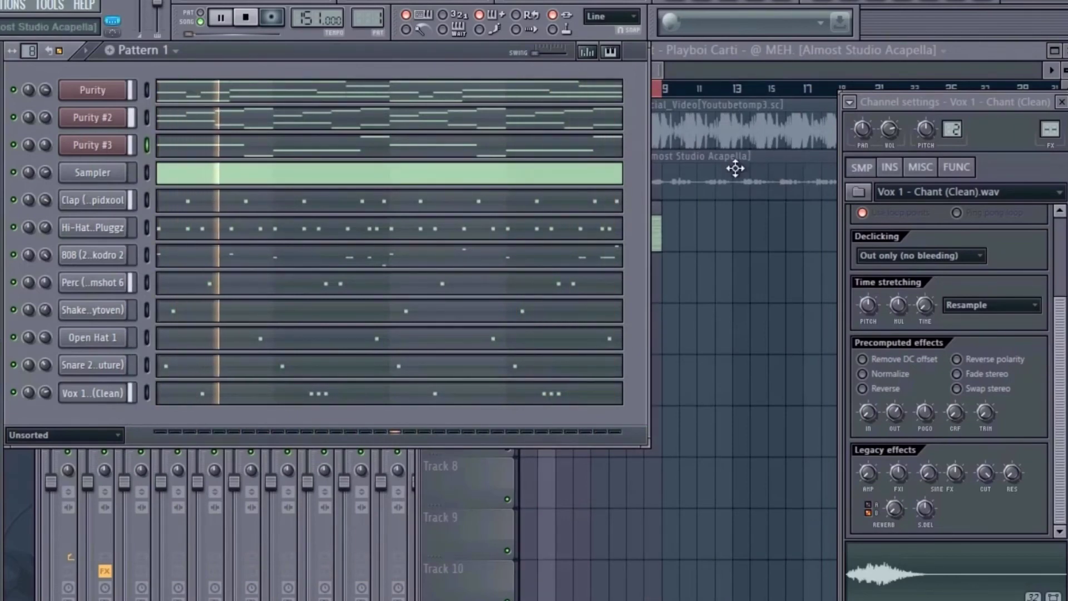
Repeat the Pattern 1 clip along track 3 of the playlist up to bar 97, removing the surplus last copy
key(F5)
click(523, 178)
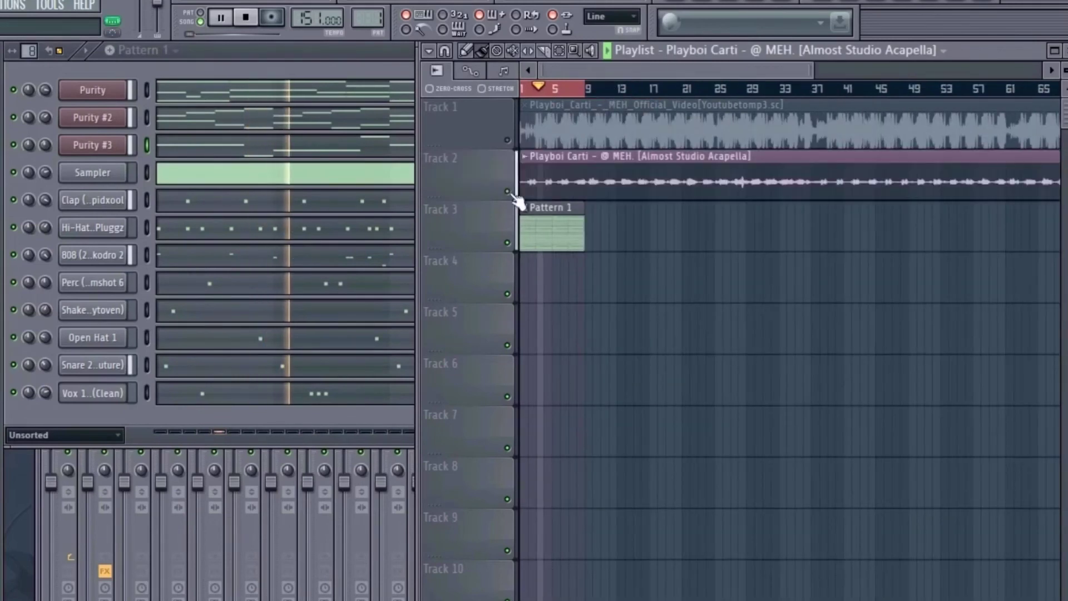
click(529, 231)
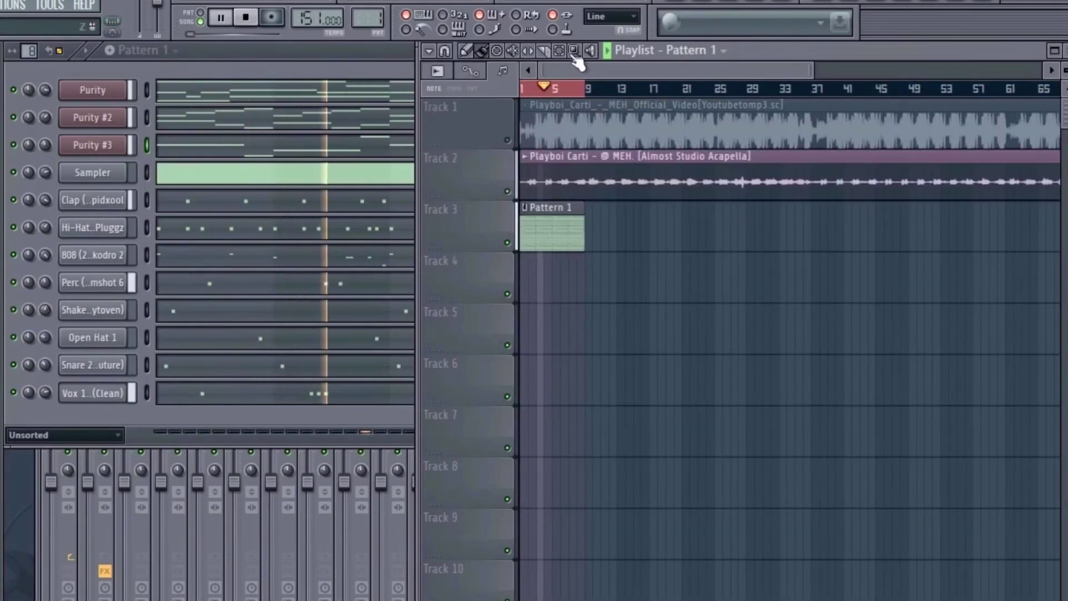
ctrl+click(555, 231)
key(ctrl+b)
key(ctrl+b)
key(ctrl+b)
key(ctrl+b)
key(ctrl+b)
key(ctrl+b)
key(ctrl+b)
key(ctrl+b)
key(ctrl+b)
key(ctrl+b)
key(ctrl+b)
key(ctrl+b)
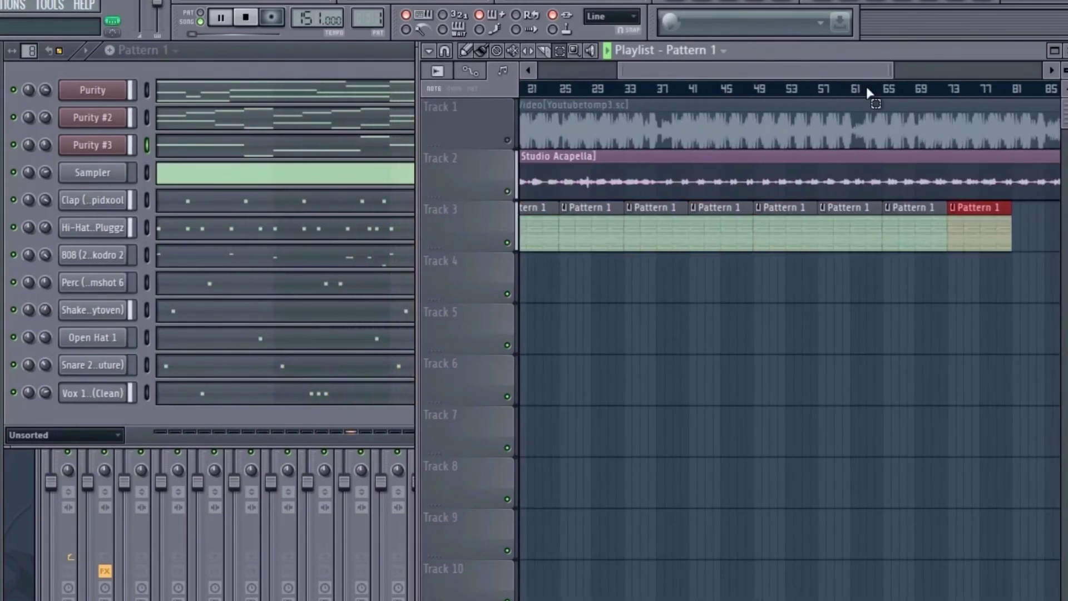
right_click(993, 239)
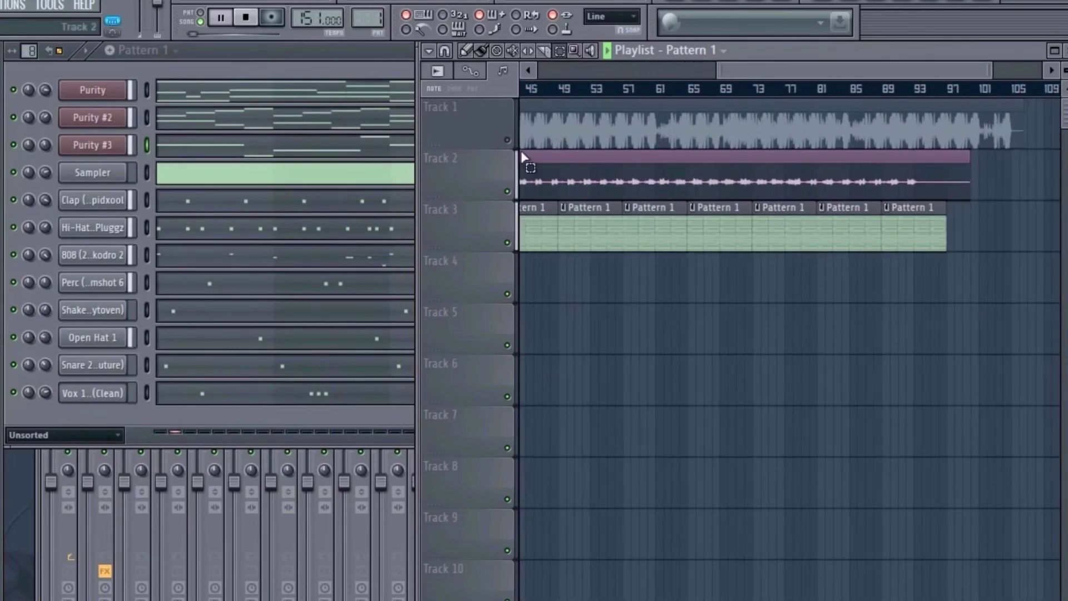
Mute the Purity #2 channel and cut the end of the acapella clip on track 2 back to bar 97
click(19, 124)
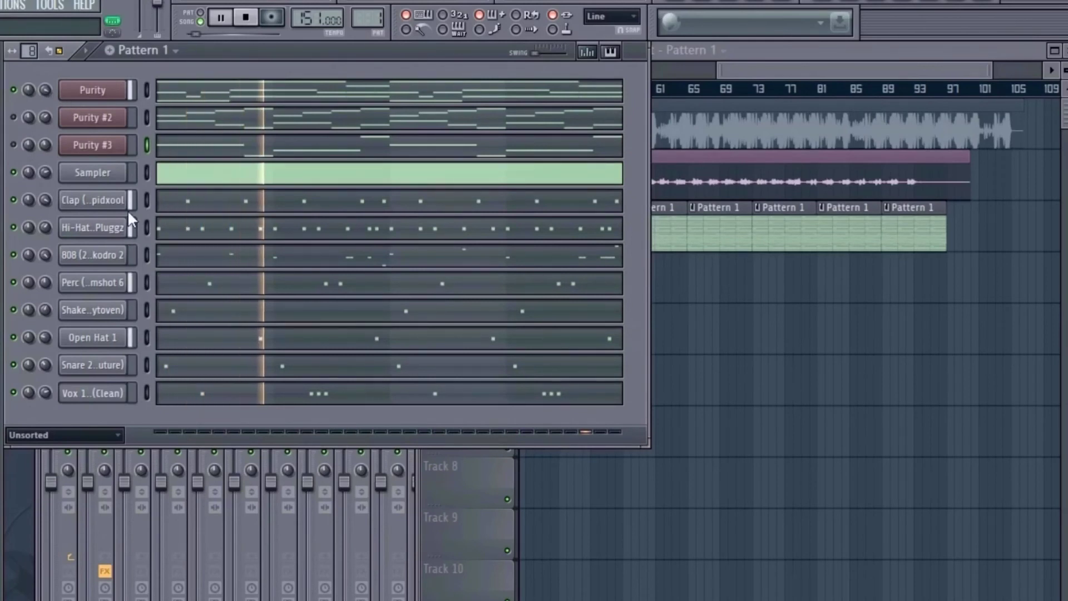
click(751, 145)
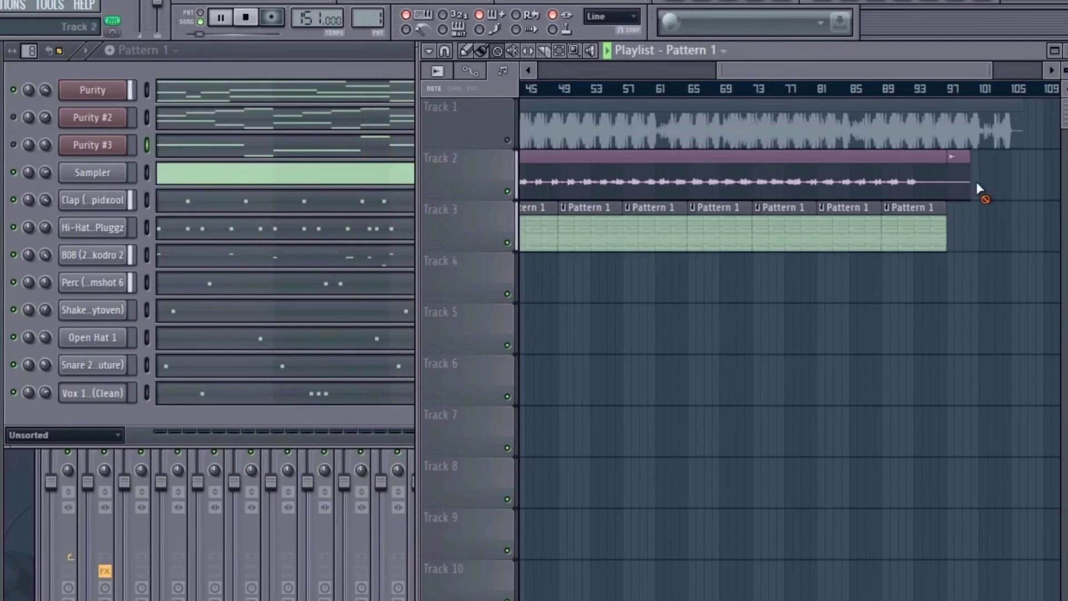
drag(980, 189, 947, 187)
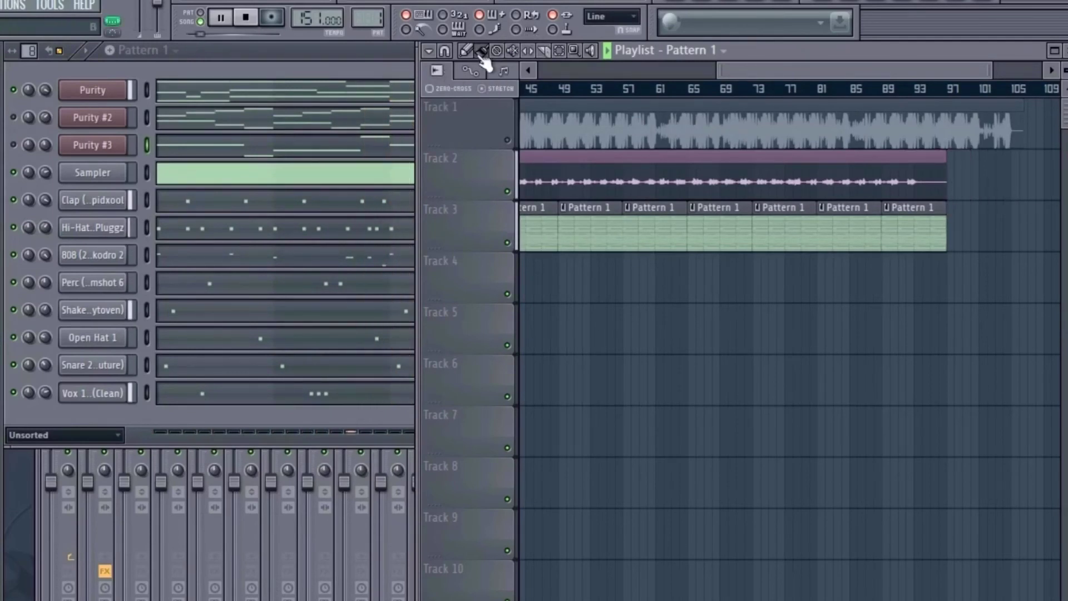
click(940, 187)
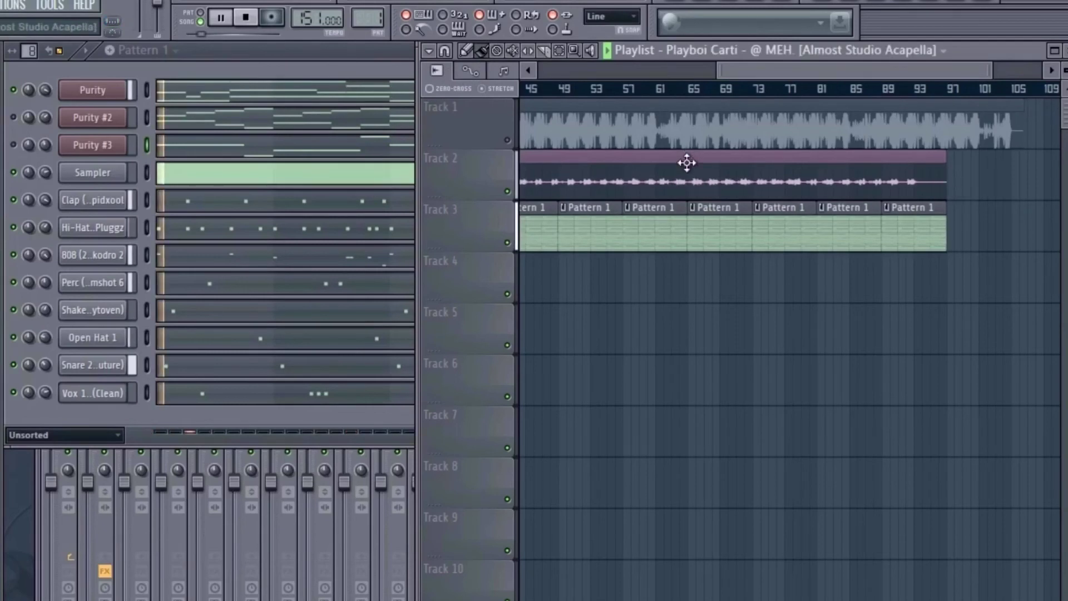
Set the acapella clip's time stretching mode to Auto and raise the project tempo to 156 BPM
double_click(688, 162)
click(960, 305)
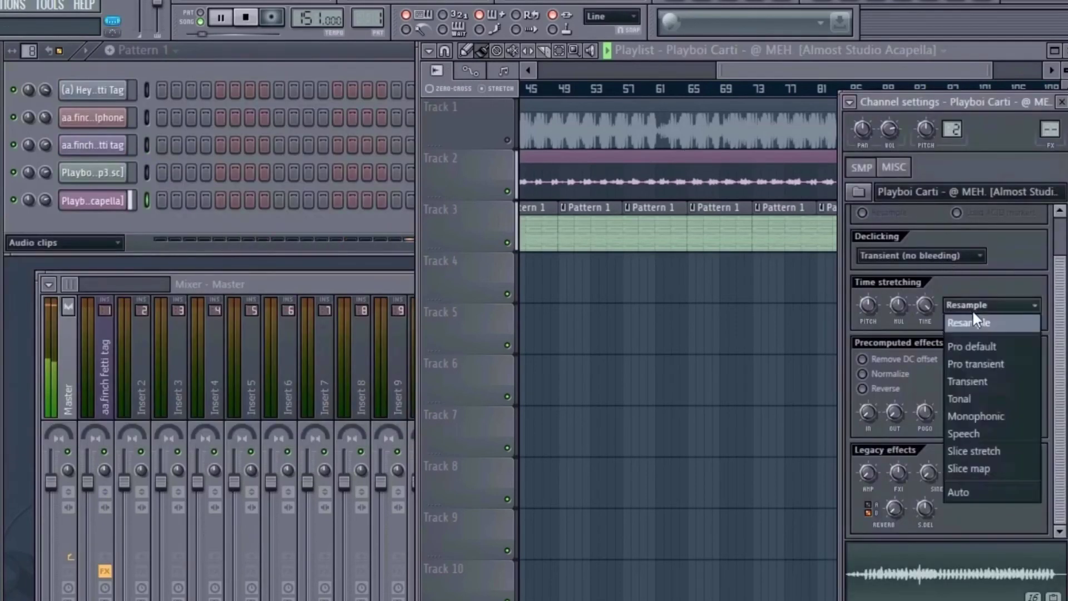
click(985, 492)
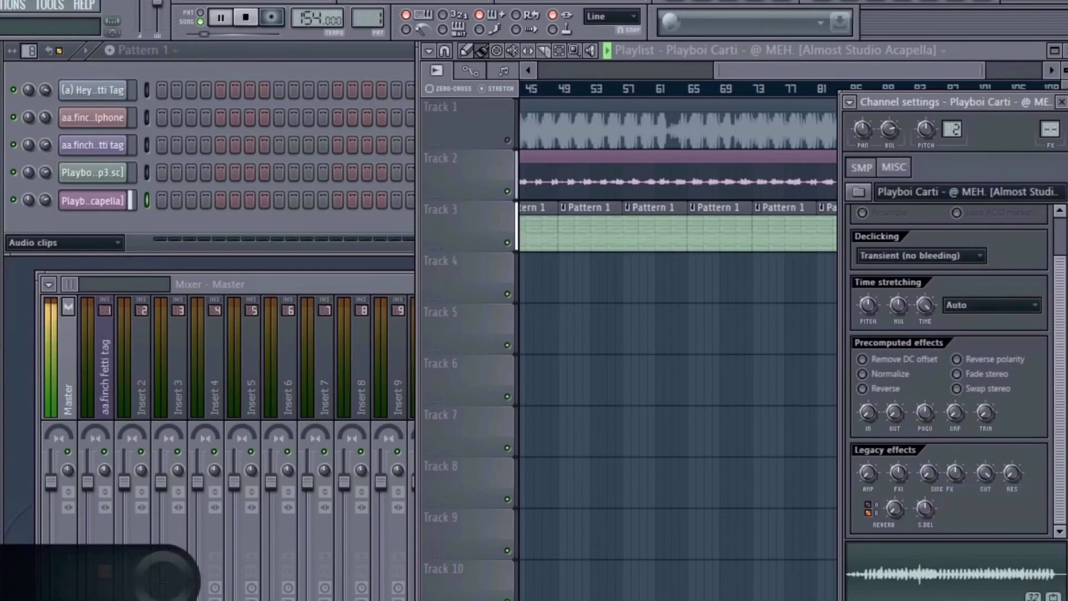
drag(318, 18, 318, 18)
click(469, 355)
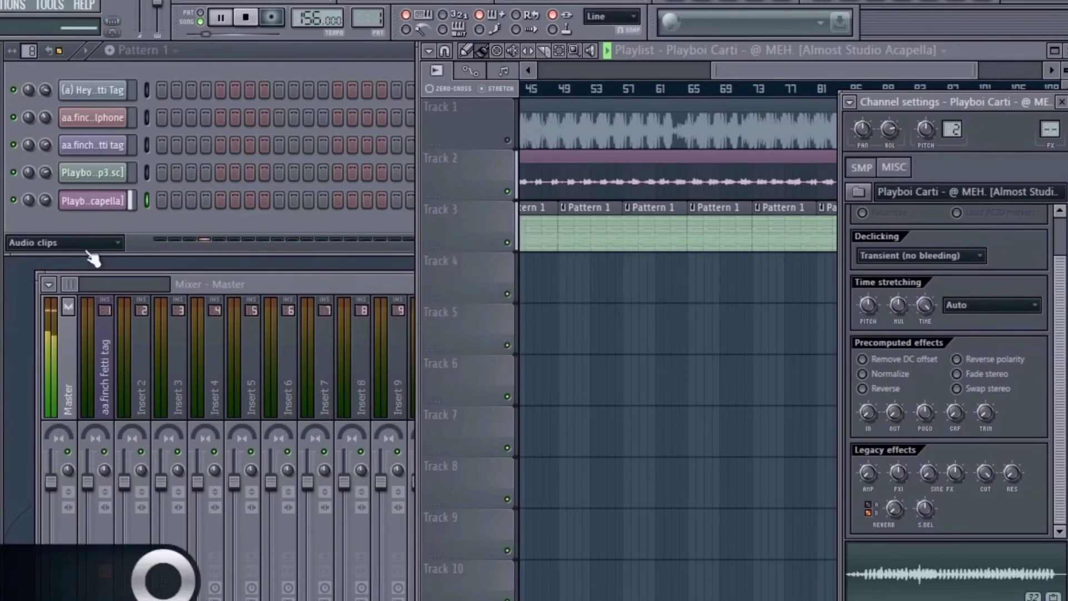
Show the Unsorted channels and delete the audio clip on track 1 of the playlist
scroll(78, 245, down, 1)
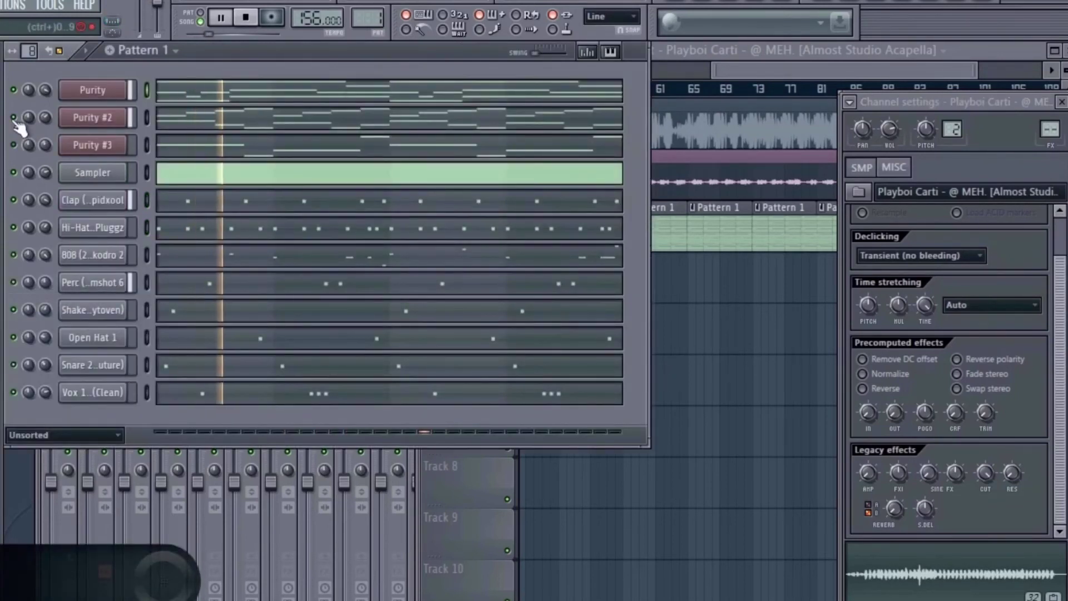
click(756, 321)
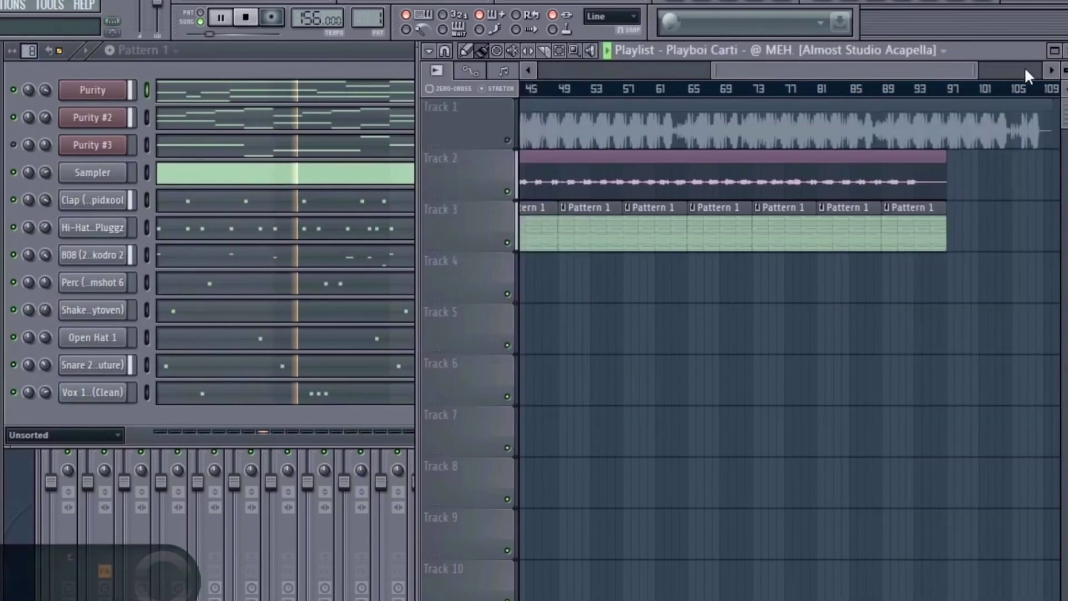
scroll(756, 321, down, 3)
right_click(835, 143)
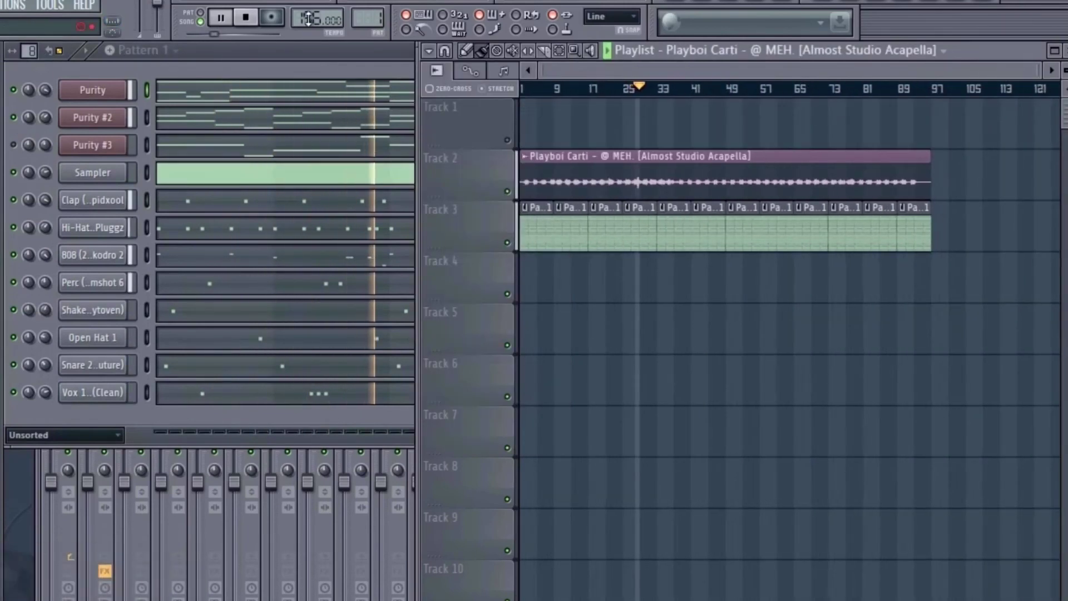
Set the project tempo to 155 BPM, mute Purity #2 and unmute Purity #3
scroll(319, 19, down, 1)
click(472, 356)
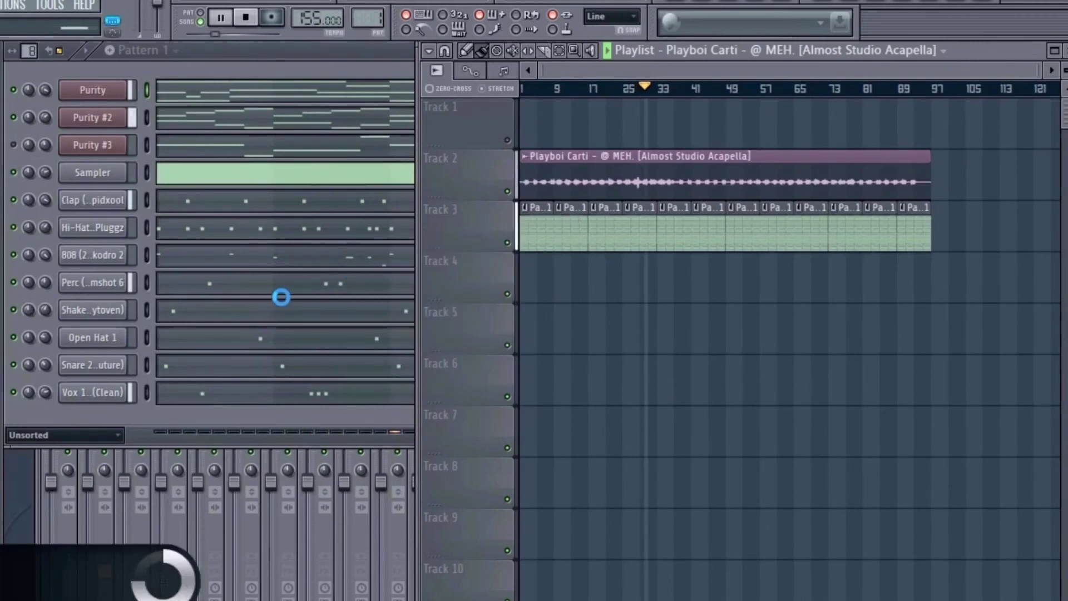
click(16, 258)
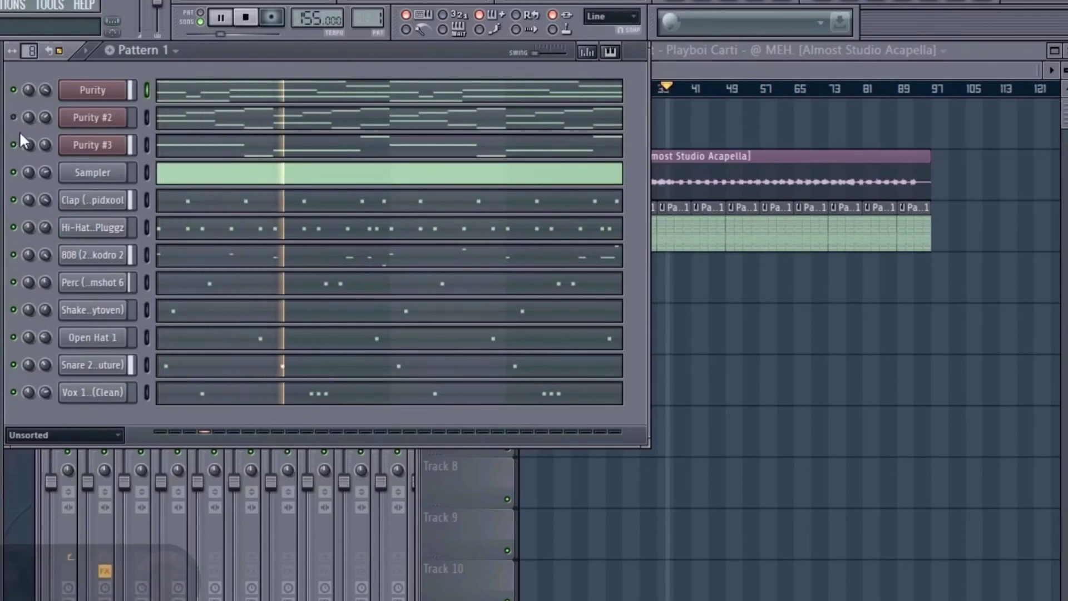
Place the (a) Finch Fetti Again (Macca) audio clip on track 15 of the playlist, just after bar 8
key(F5)
key(space)
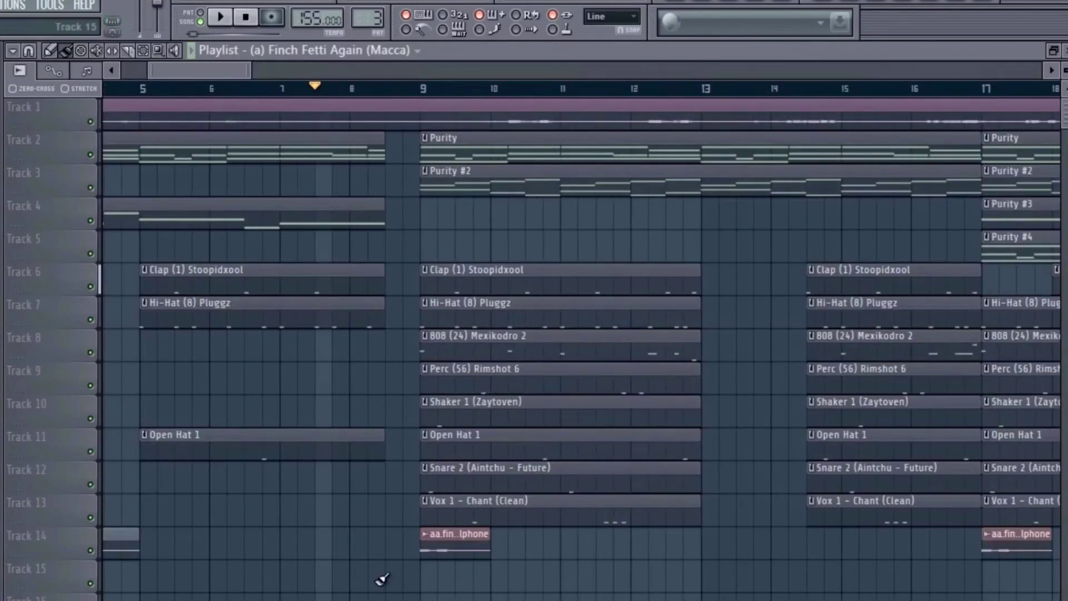
click(382, 574)
click(372, 568)
click(420, 491)
Play the Finch Fetti Again (Macca) tag in the arrangement and adjust its time-stretching pitch
key(space)
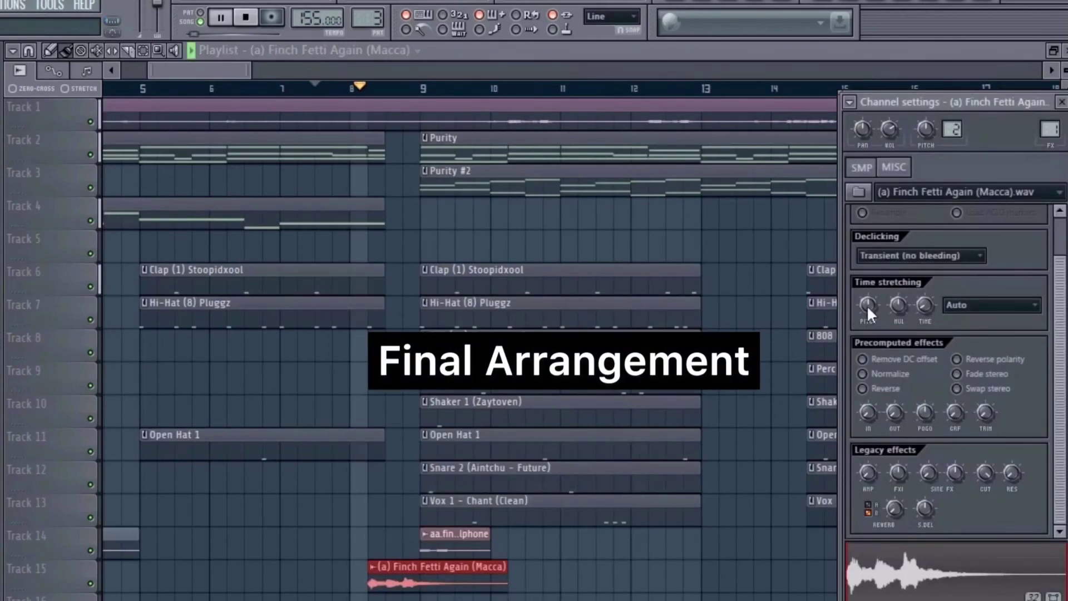
key(space)
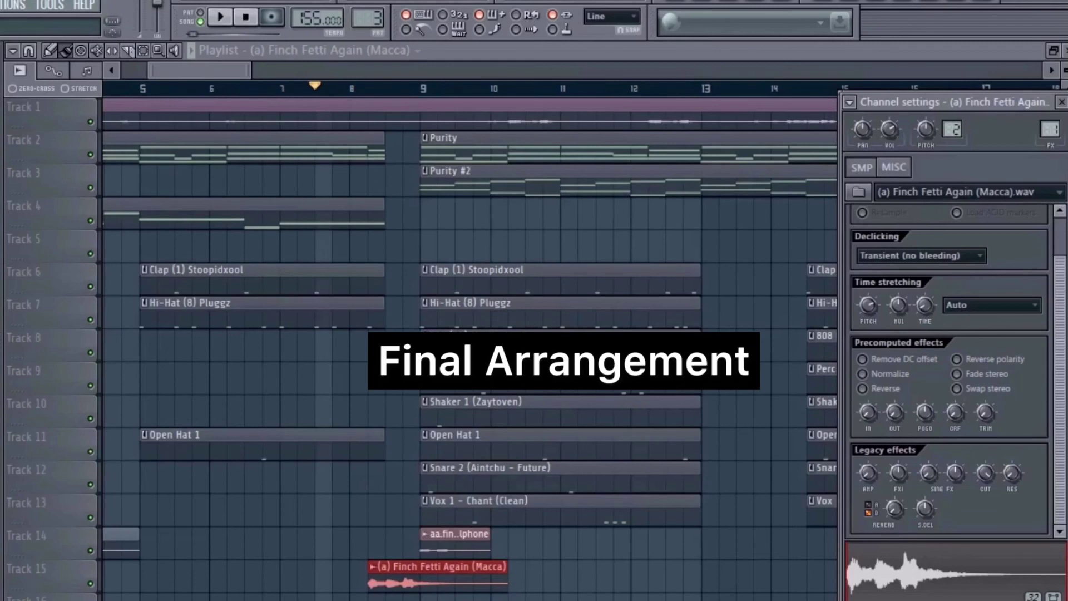
key(space)
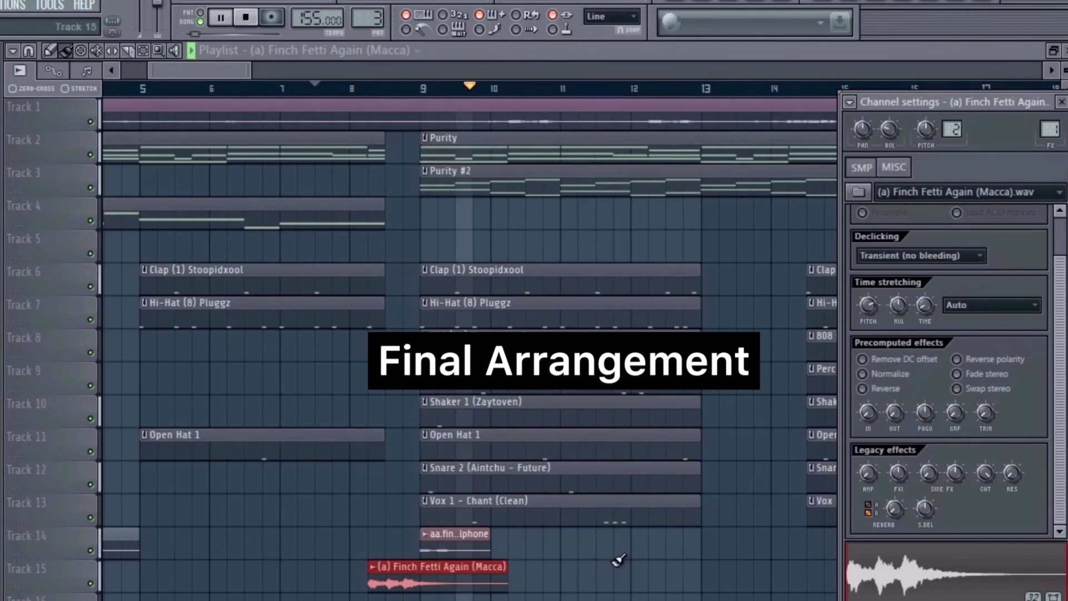
Mute track 5 with the Purity #4 clips in the full song arrangement
click(560, 124)
scroll(561, 95, down, 5)
scroll(561, 98, down, 2)
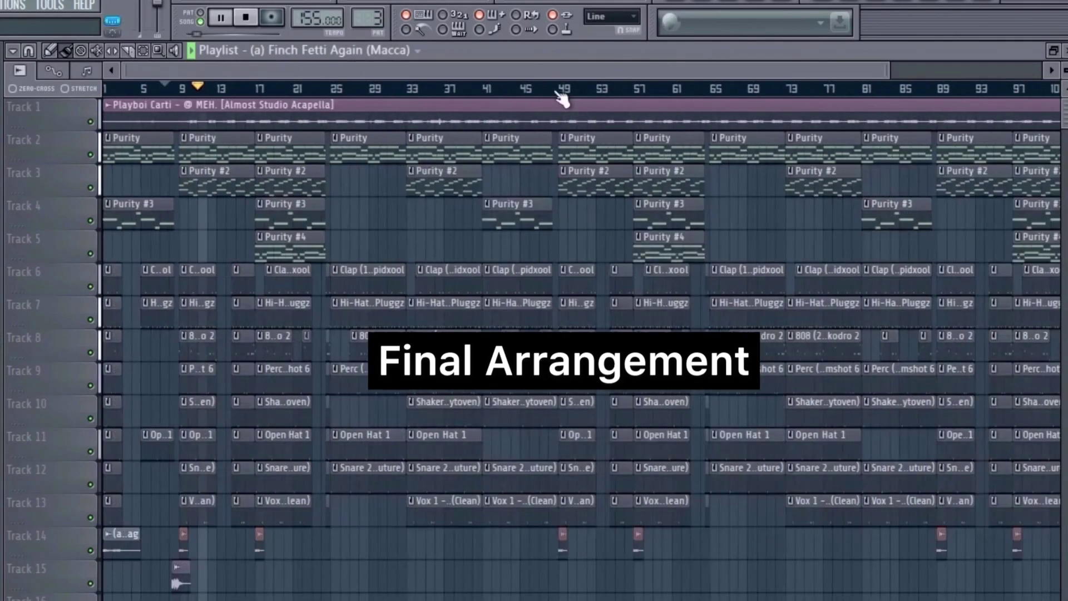
scroll(631, 83, down, 2)
scroll(565, 351, down, 3)
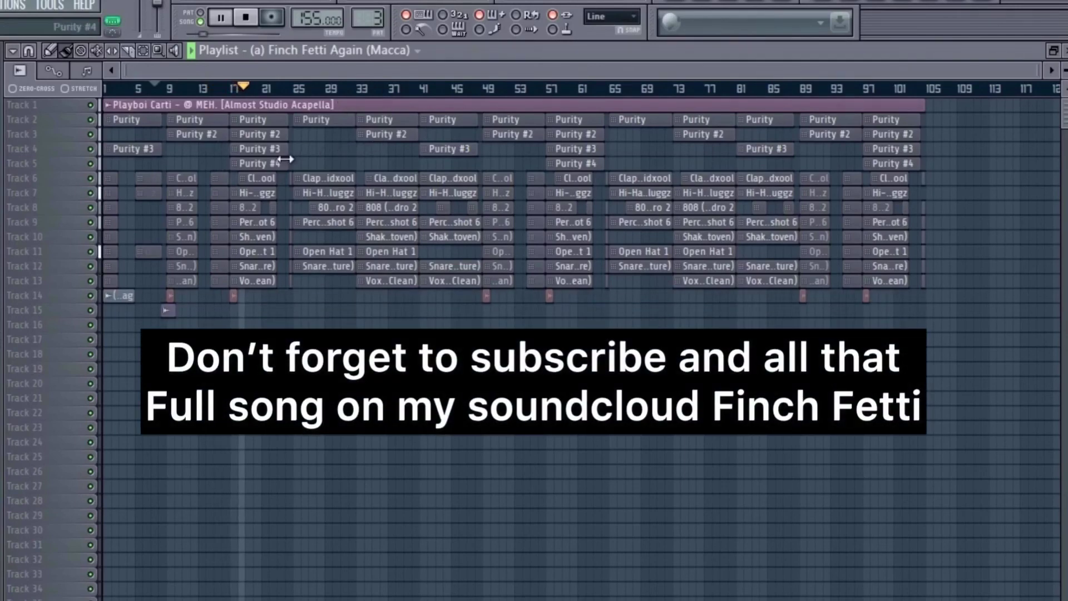
click(90, 164)
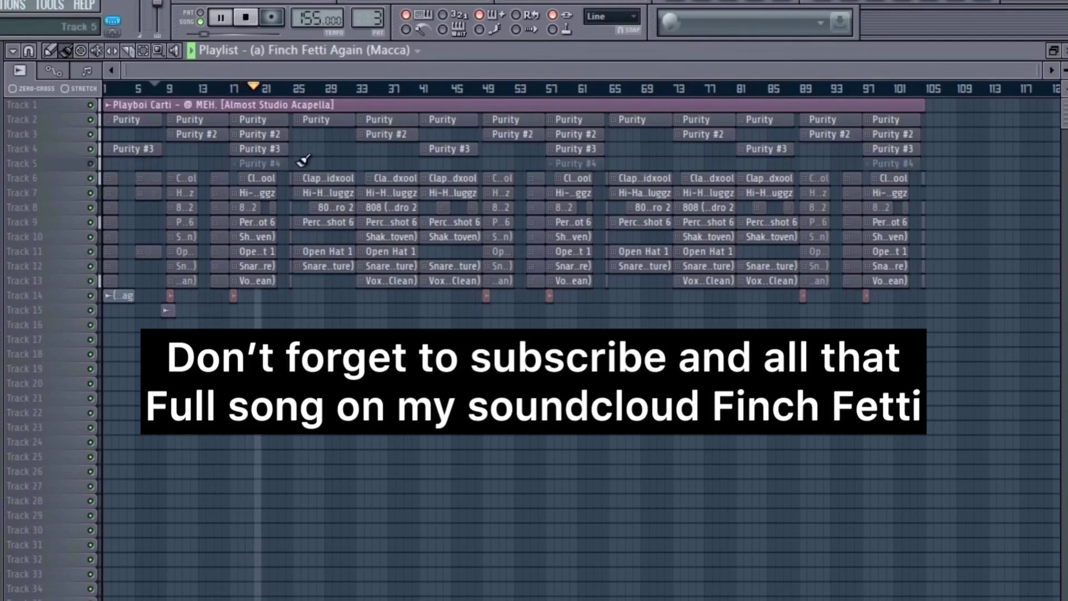